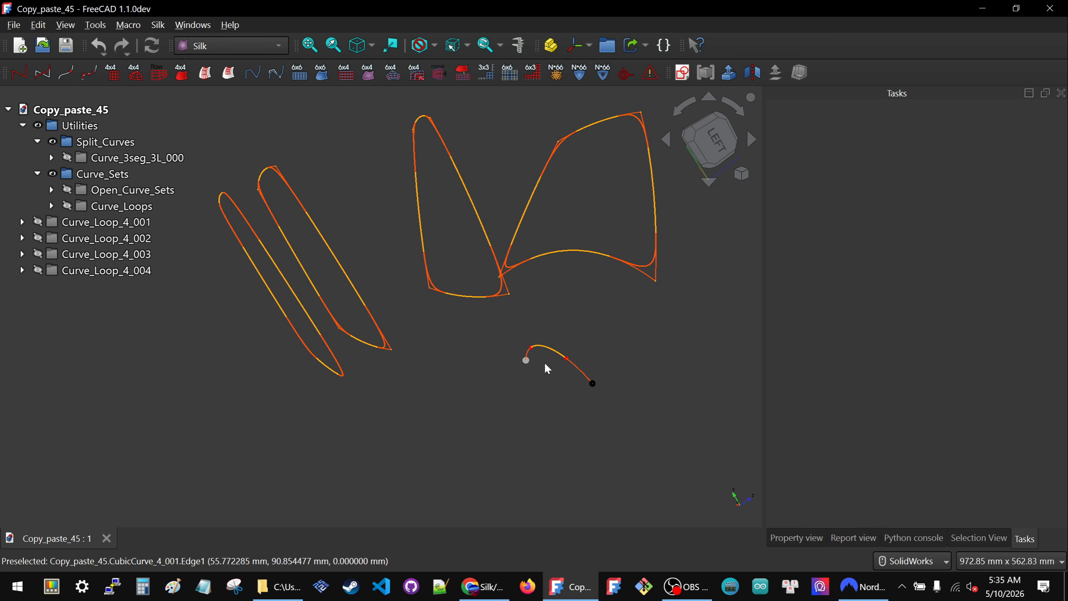
- Expand the Curve_3seg_3L_000 group and make its control sketch Control_3L_Sketch_000 visible
click(52, 157)
click(120, 173)
key(space)
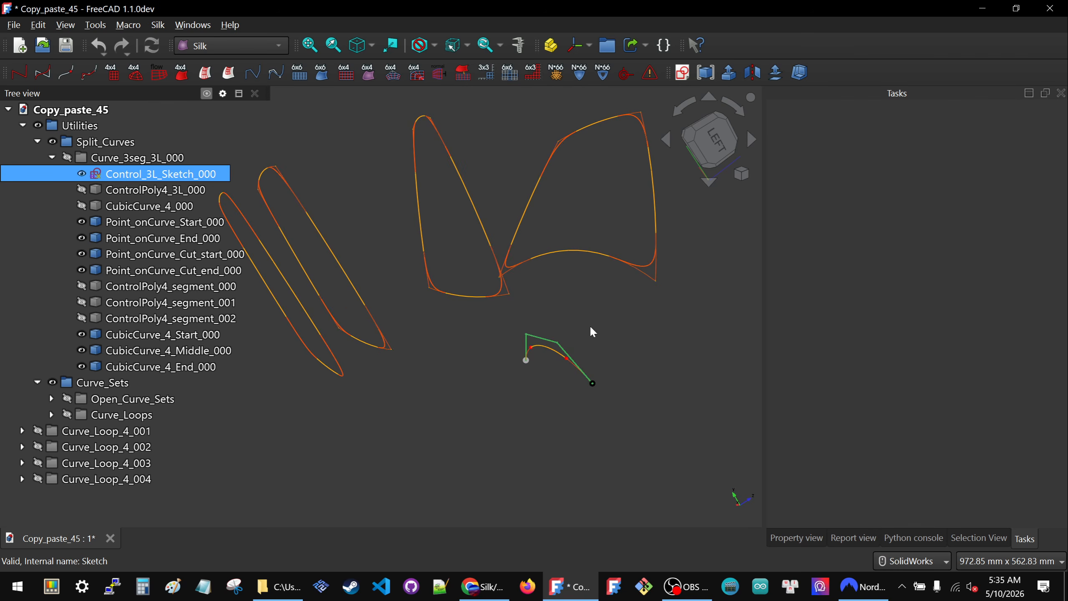
click(593, 332)
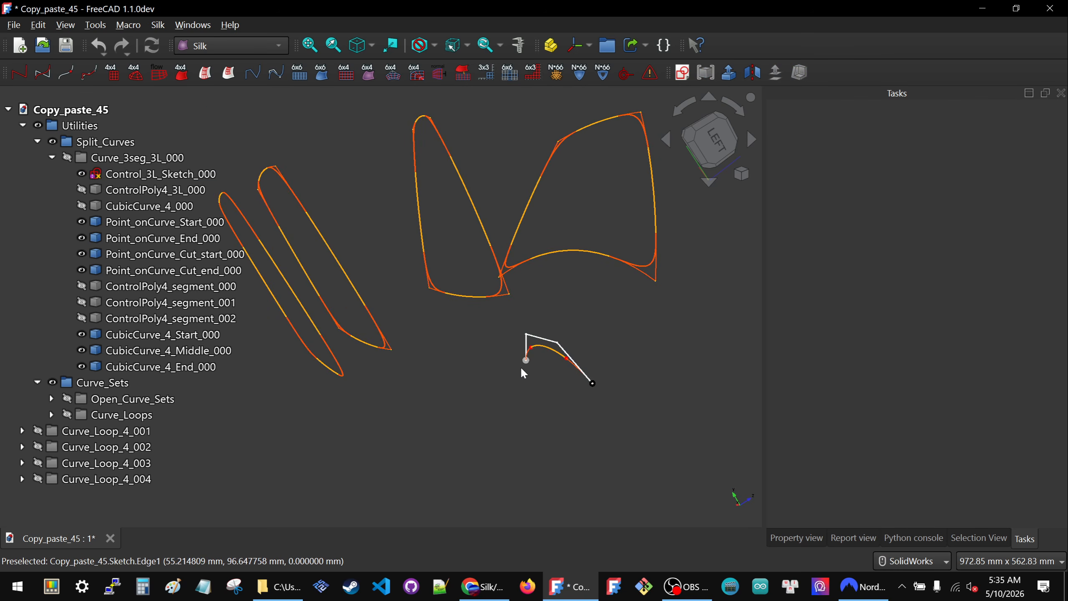
- Inspect the three-segment split curve against its control polygon and set the 3D view to orthographic projection
scroll(521, 361, up, 4)
scroll(521, 362, down, 2)
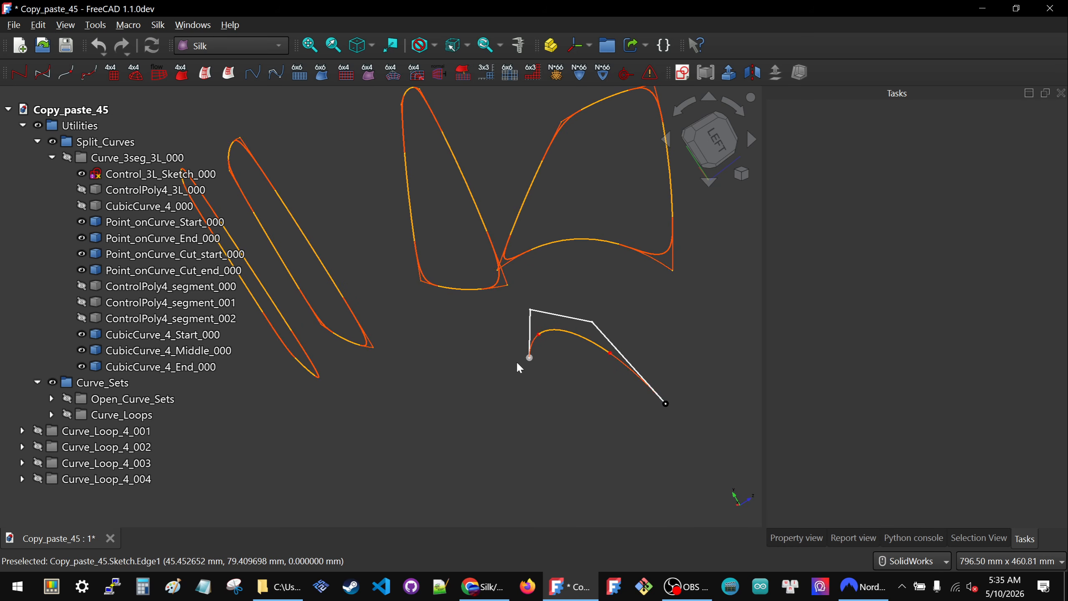
scroll(543, 347, down, 2)
scroll(545, 353, down, 2)
scroll(545, 352, up, 3)
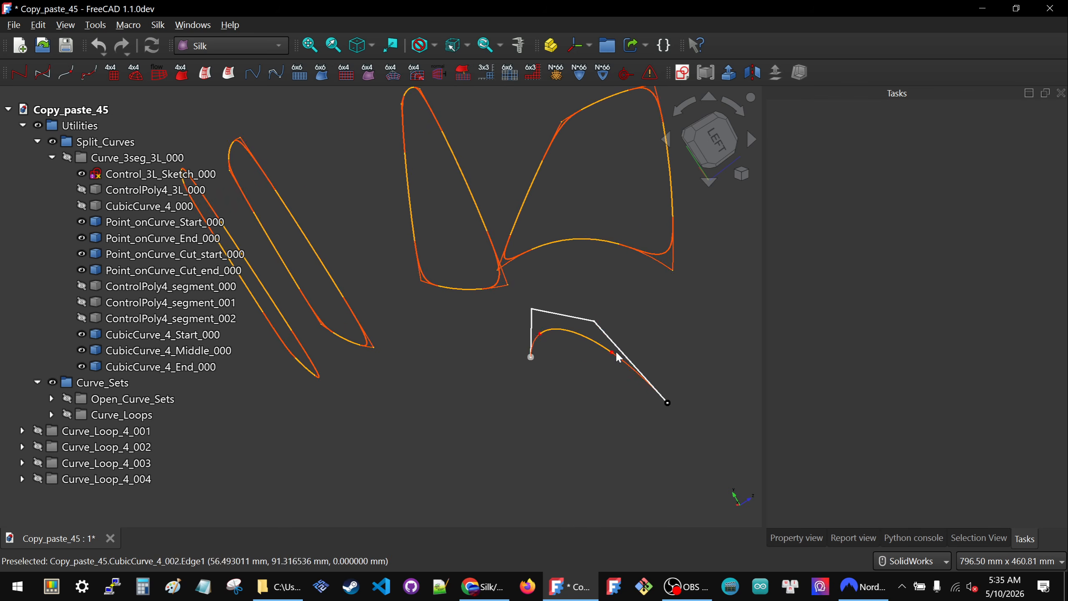
scroll(573, 369, down, 1)
scroll(574, 370, down, 2)
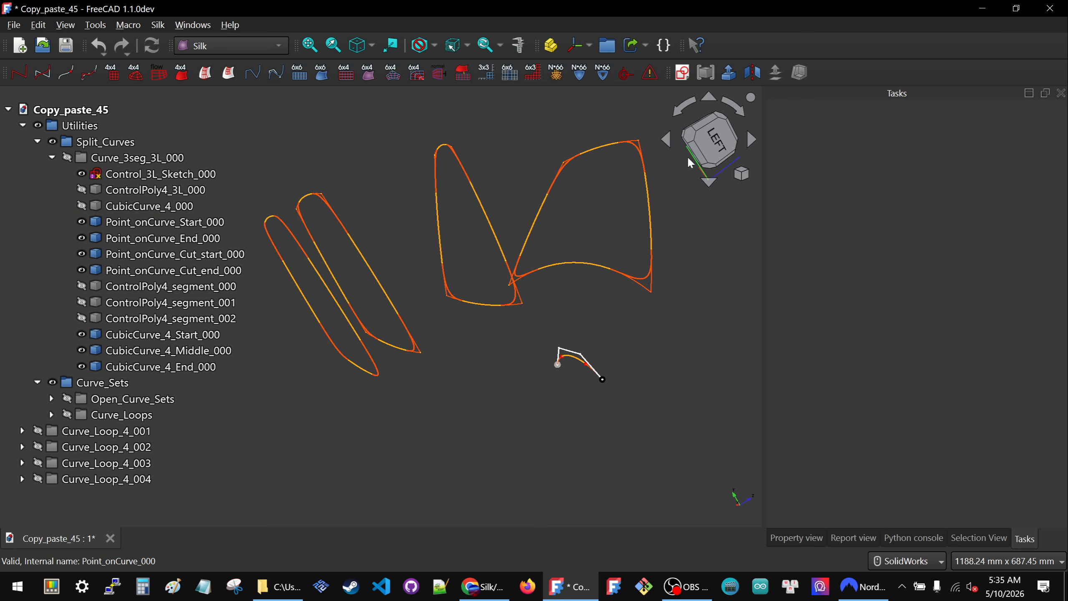
click(748, 172)
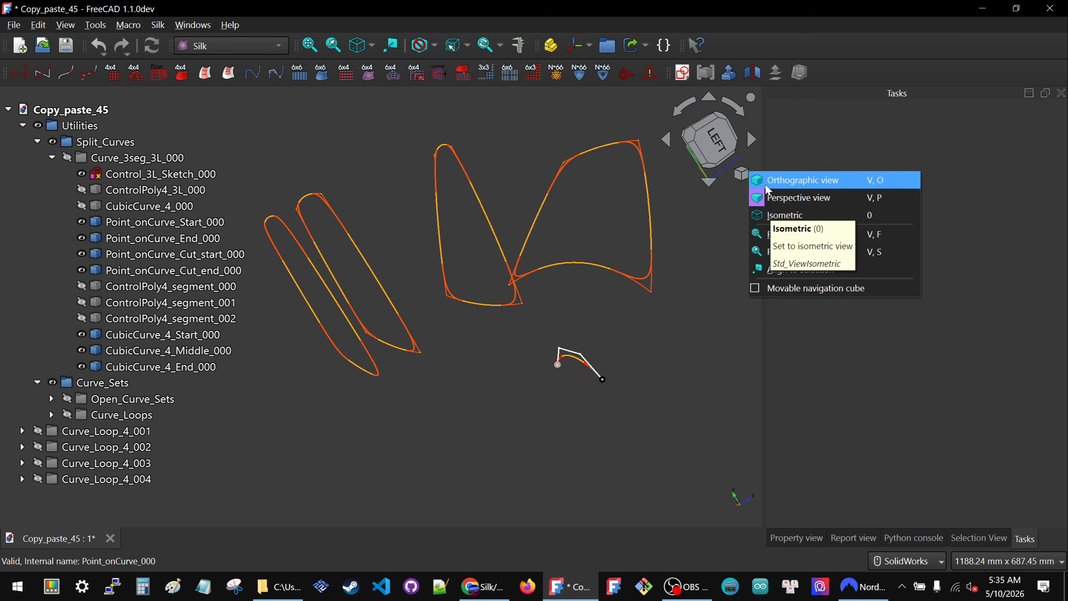
click(761, 181)
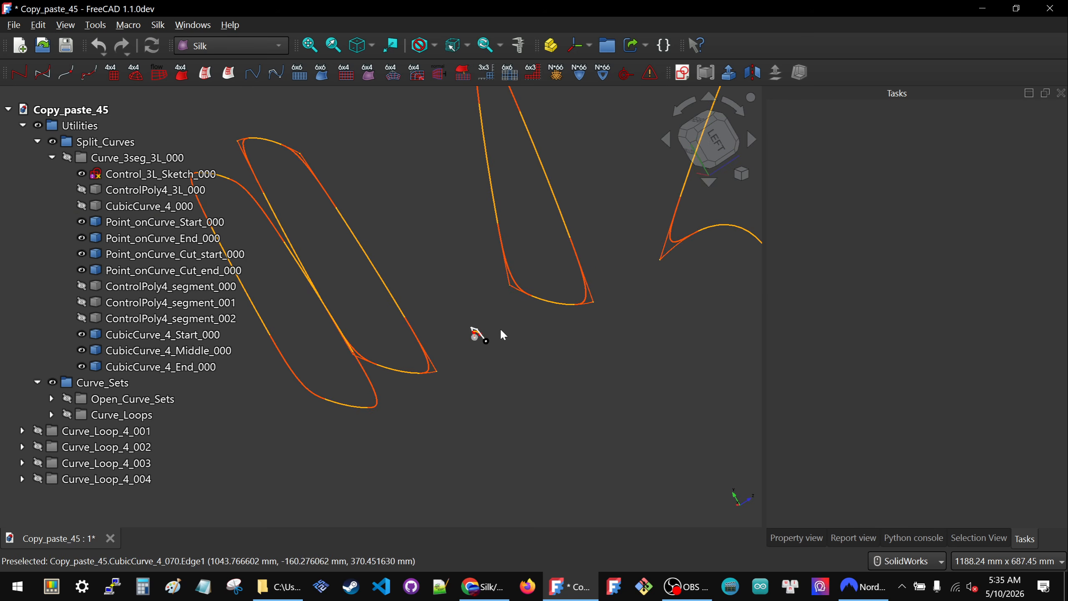
- Examine the small split curve beside the four curve loops, including the blended corner curve CubicCurve_6_014 of Curve_Loop_4_002
scroll(497, 334, down, 1)
middle_drag(469, 281, 502, 282)
scroll(392, 269, down, 2)
scroll(323, 260, up, 2)
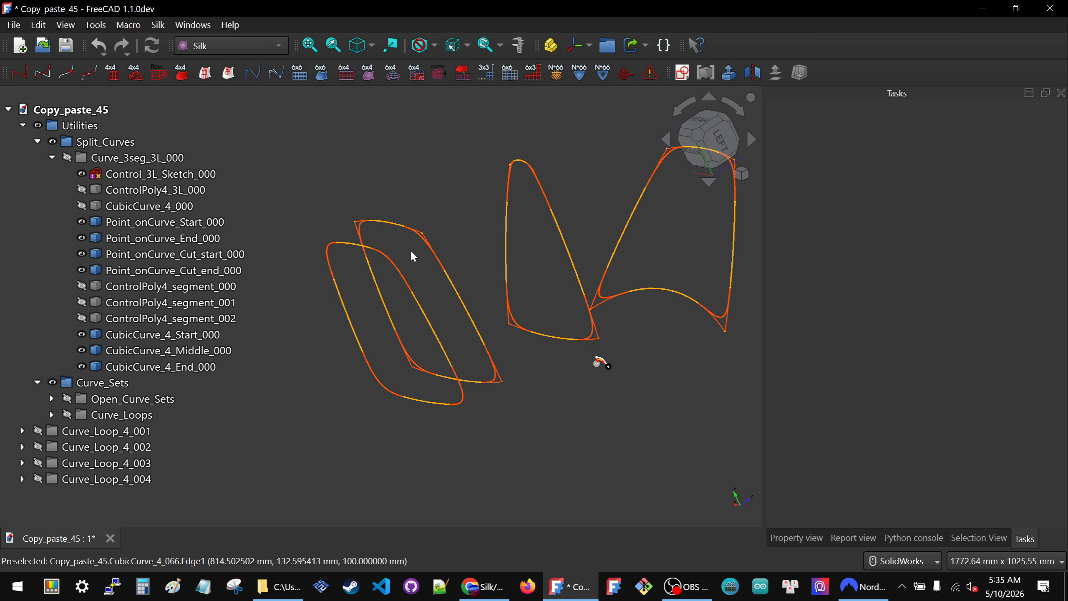
scroll(496, 387, up, 3)
scroll(653, 359, up, 8)
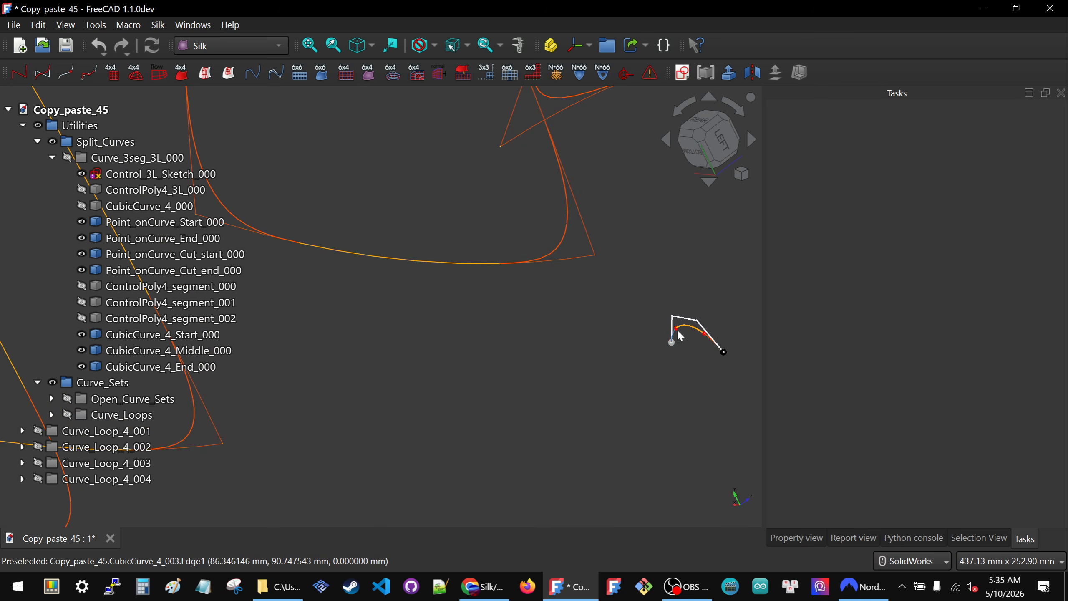
scroll(708, 339, down, 5)
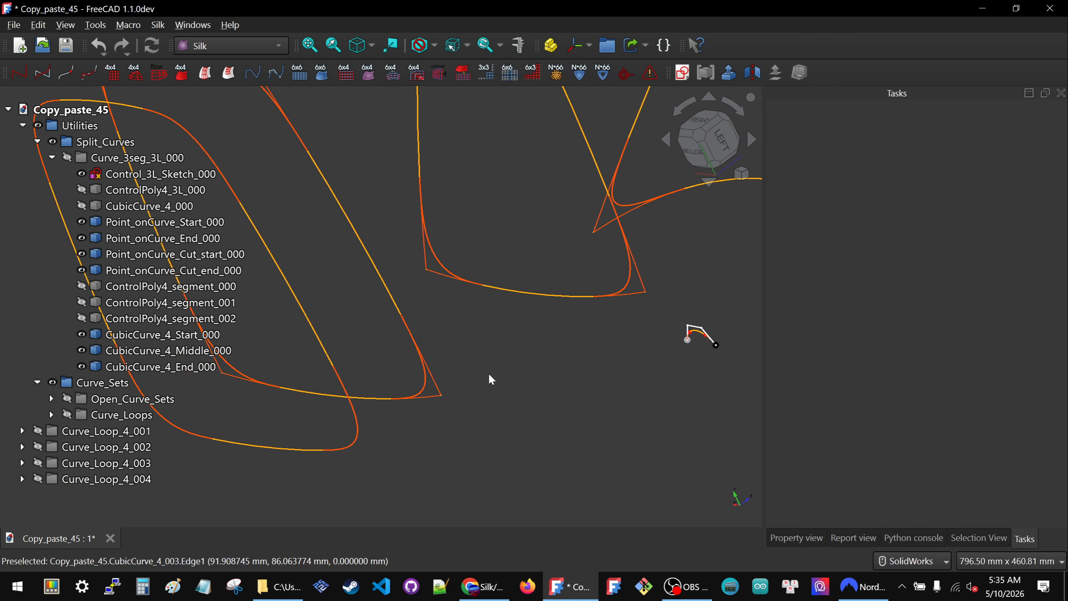
click(425, 391)
scroll(425, 390, down, 6)
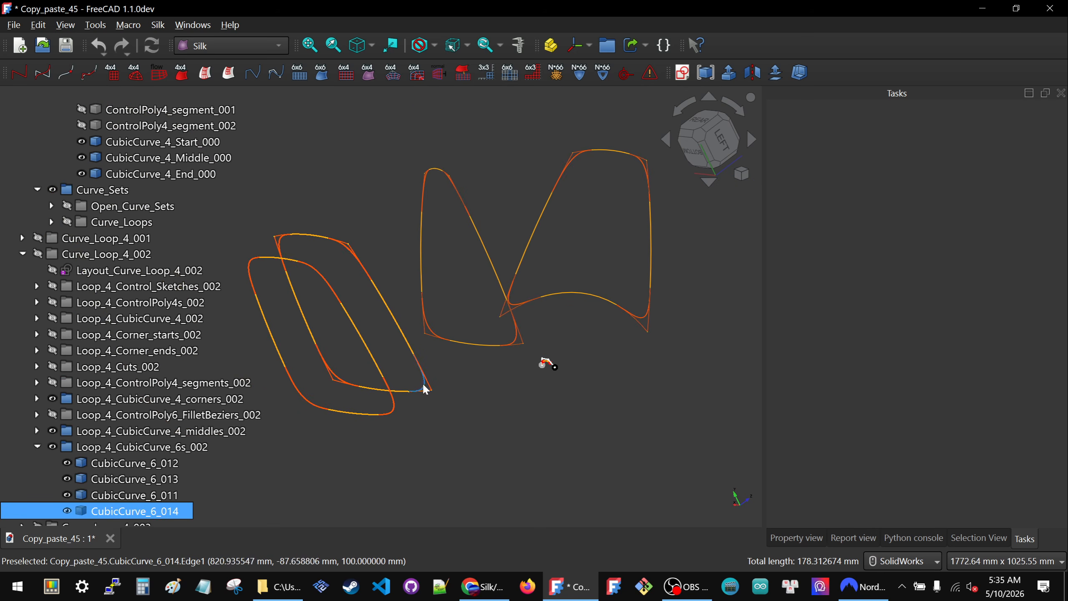
click(436, 363)
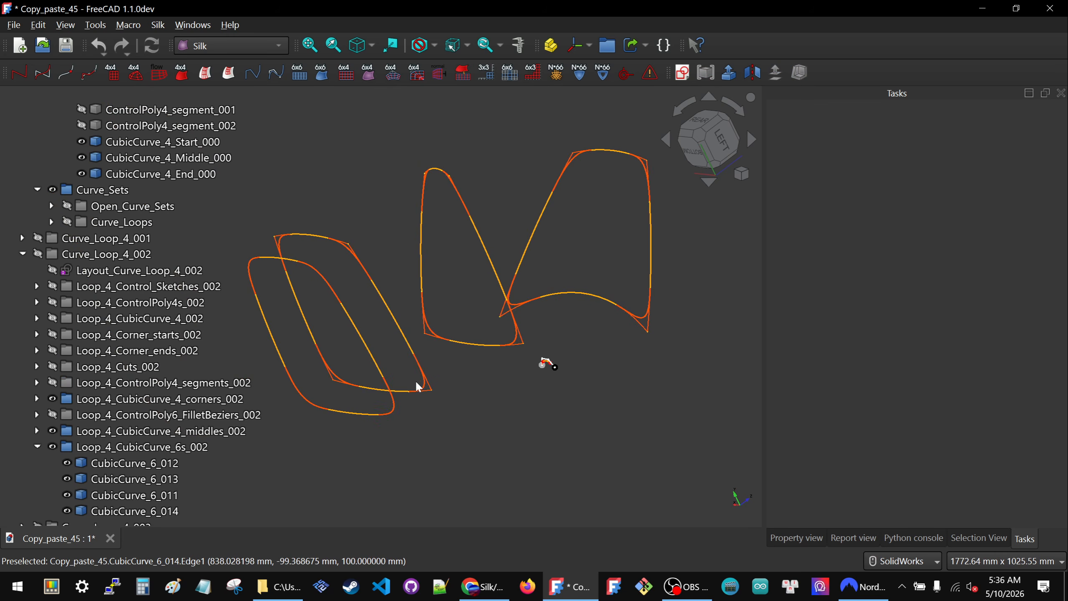
scroll(417, 383, down, 3)
middle_drag(484, 378, 477, 381)
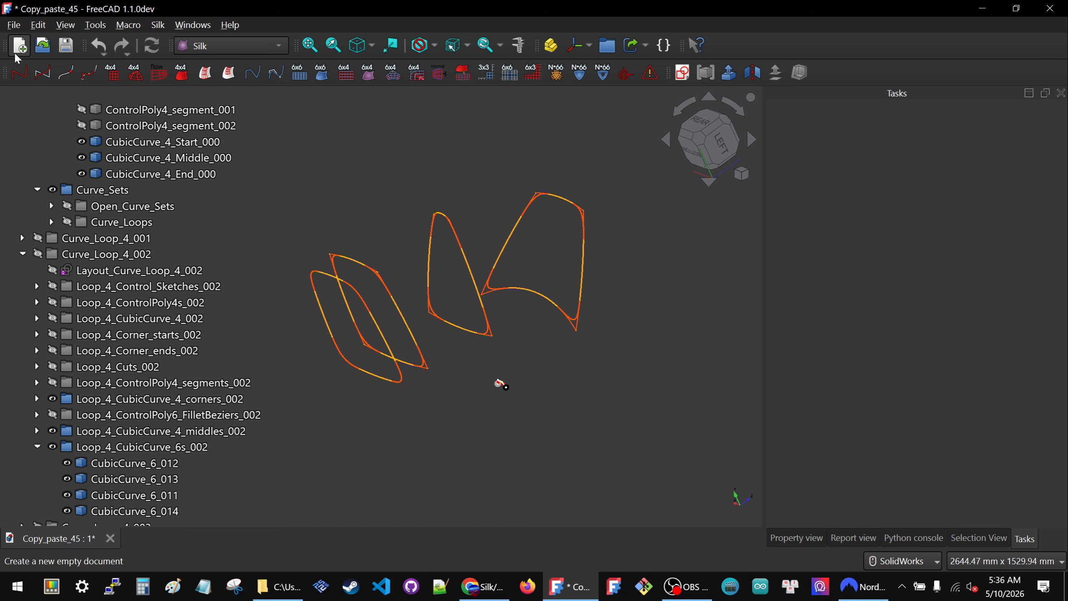
- Switch to Chrome to check the GitHub download of Silk_CopyPasta_02_split_curve.FCStd, cancel saving it, and return to FreeCAD
click(488, 589)
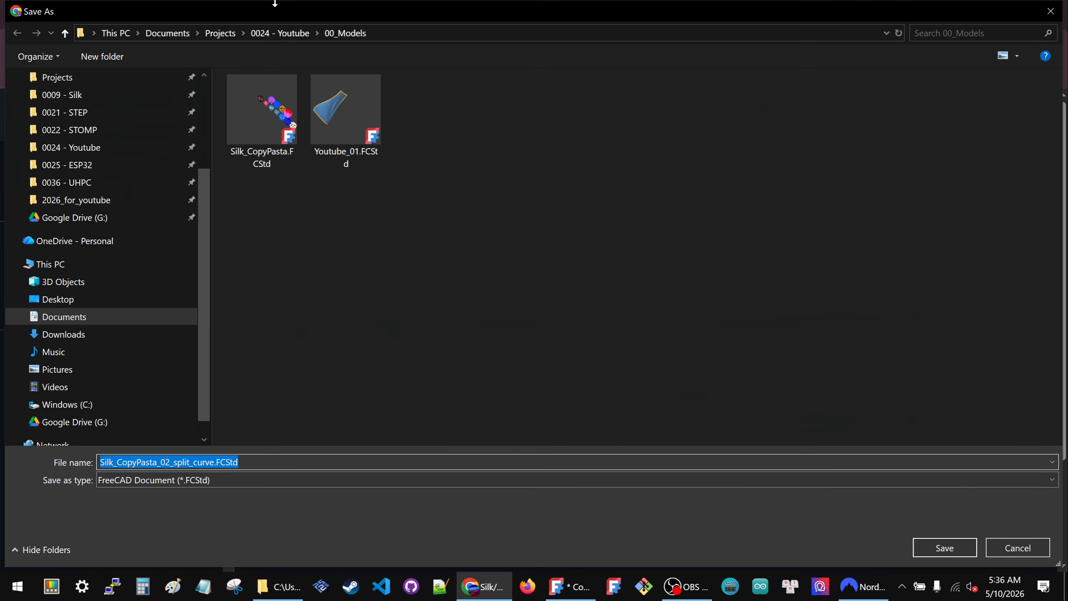
click(1016, 547)
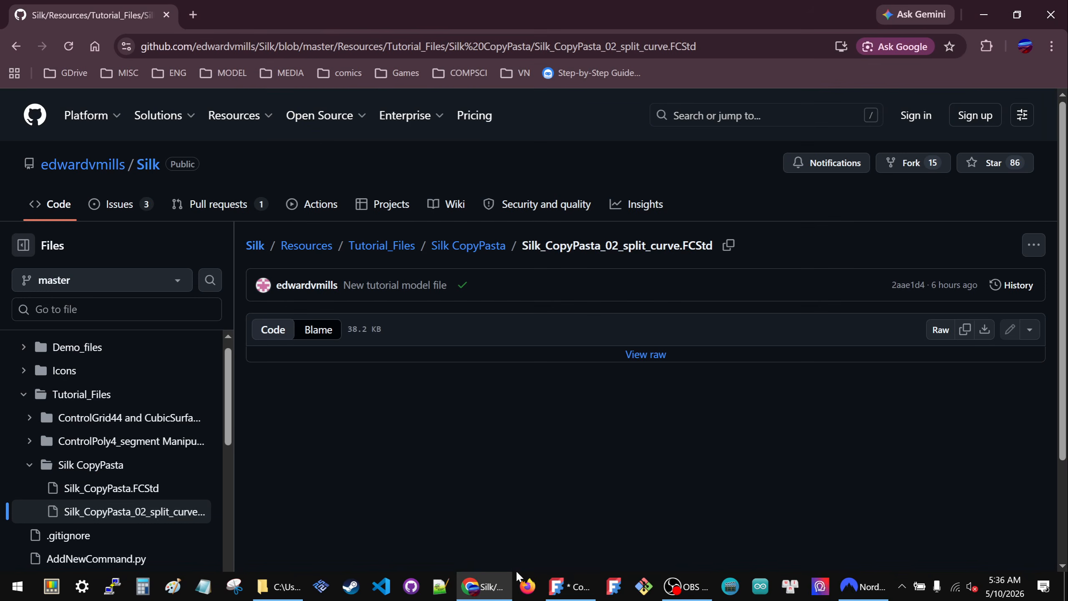
click(591, 579)
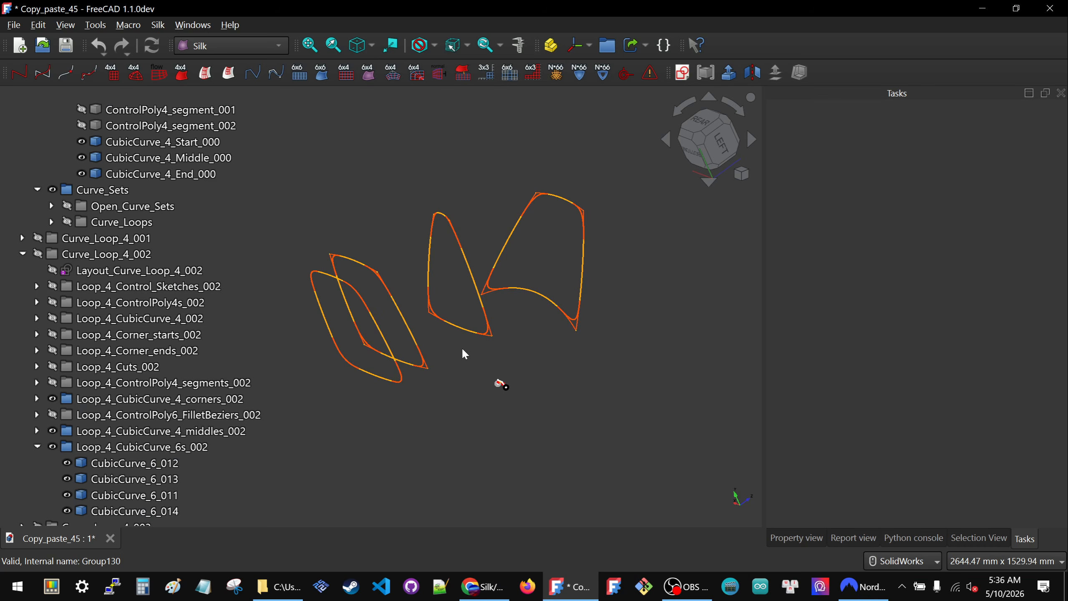
- Open the document Copy_paste_46_split_curve.FCStd from the Copy_Paste folder
click(42, 45)
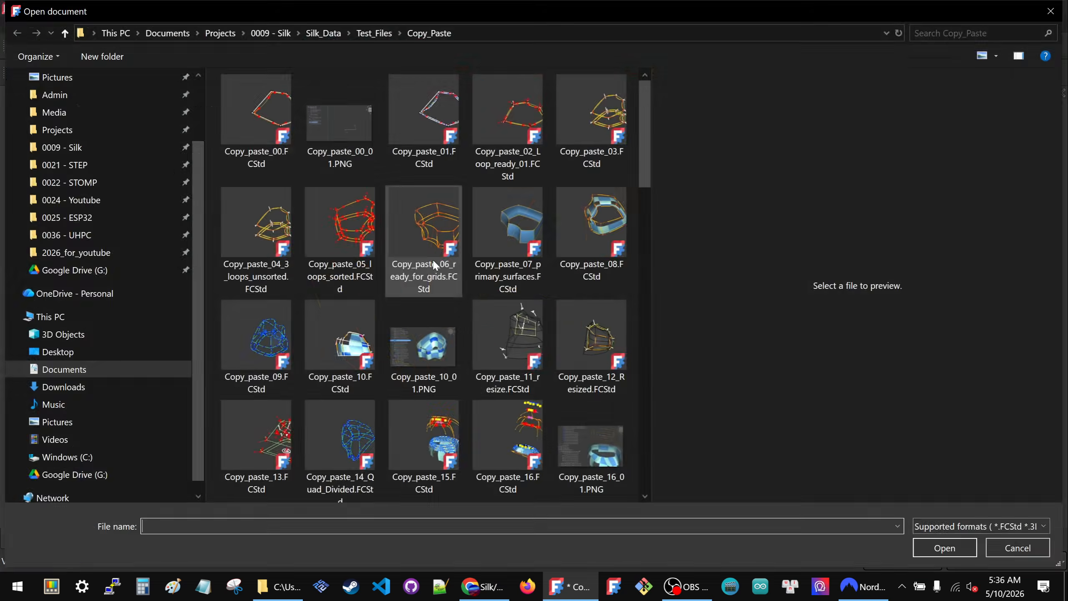
scroll(432, 258, down, 10)
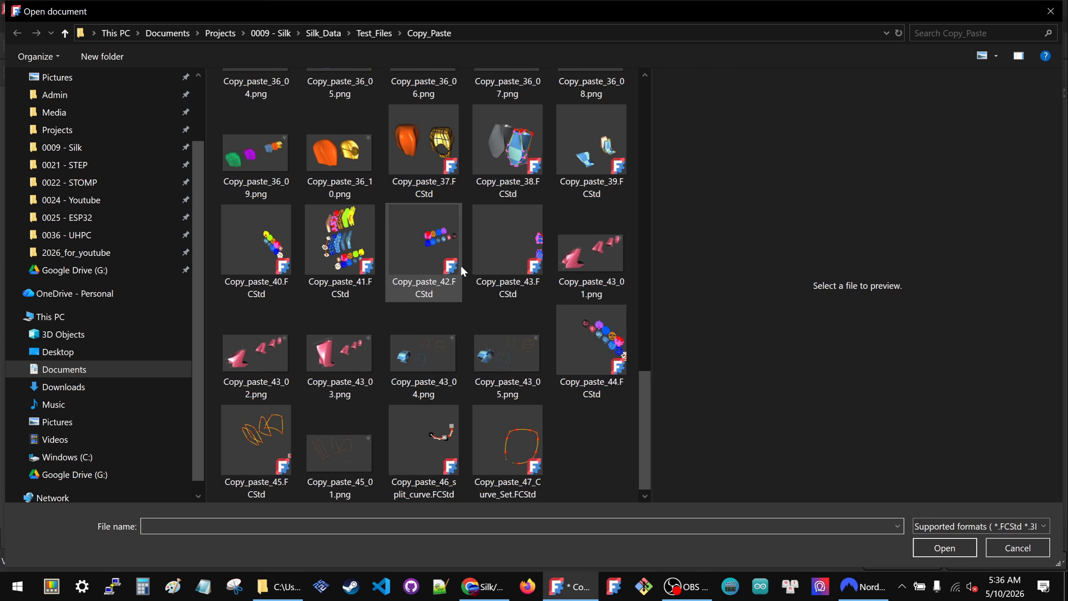
click(403, 454)
click(921, 547)
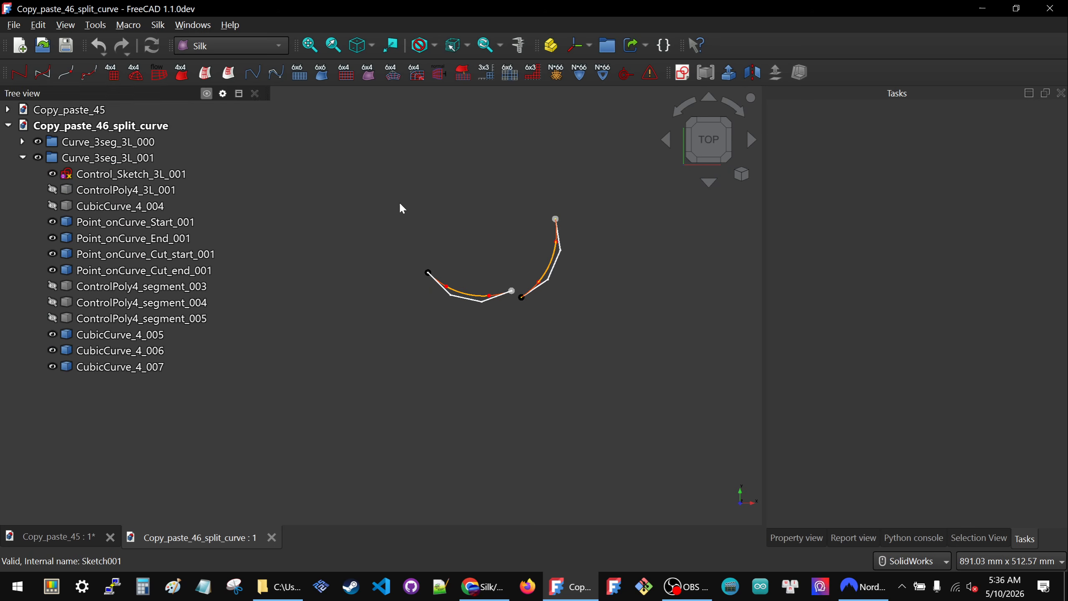
- Delete the Curve_3seg_3L_001 group together with its contents
scroll(588, 245, up, 2)
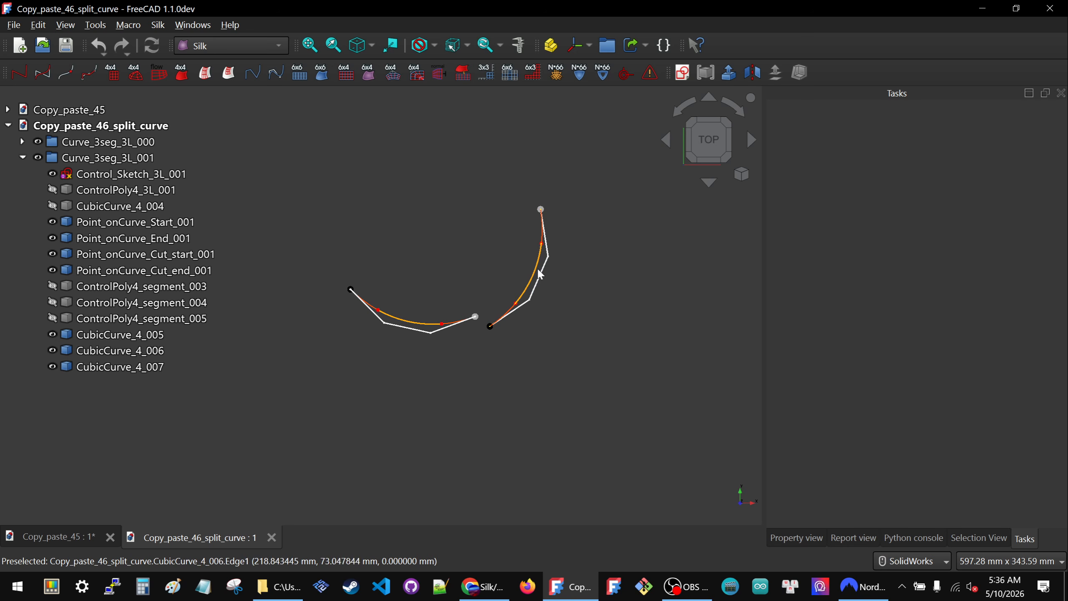
double_click(76, 161)
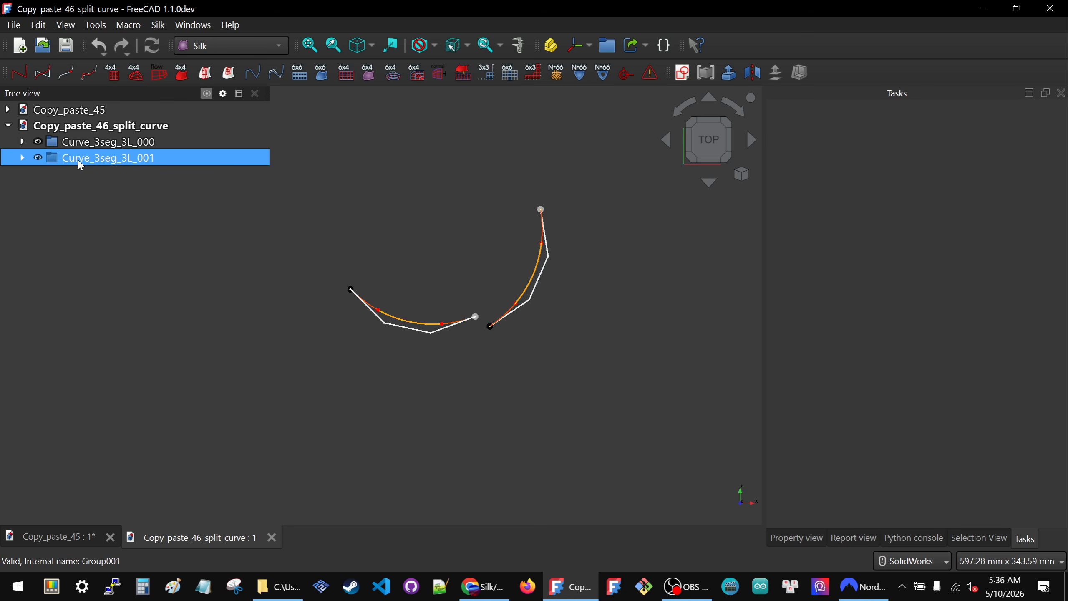
key(Delete)
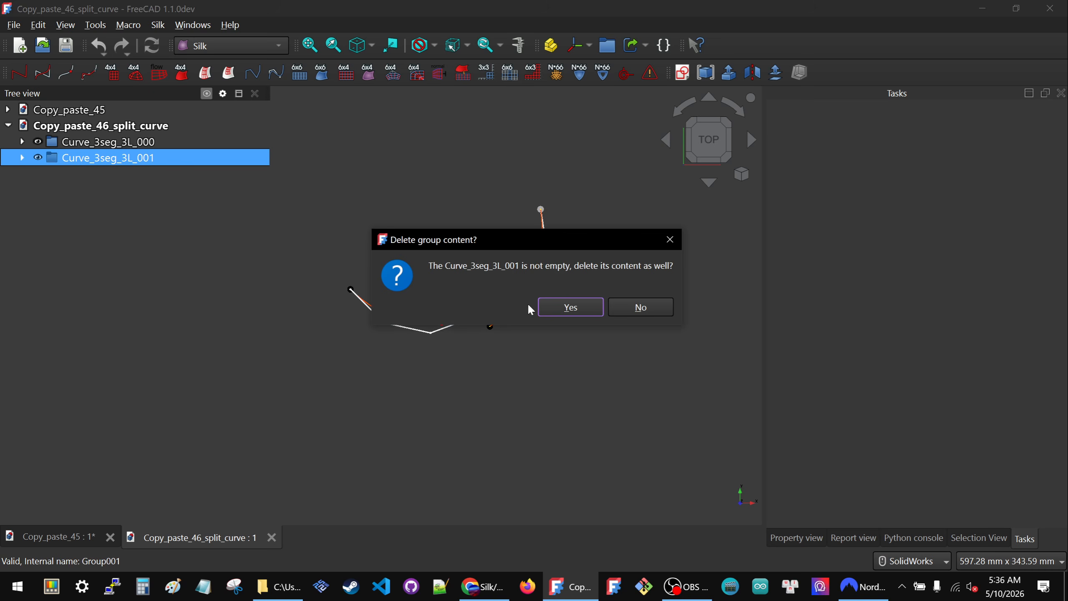
click(542, 306)
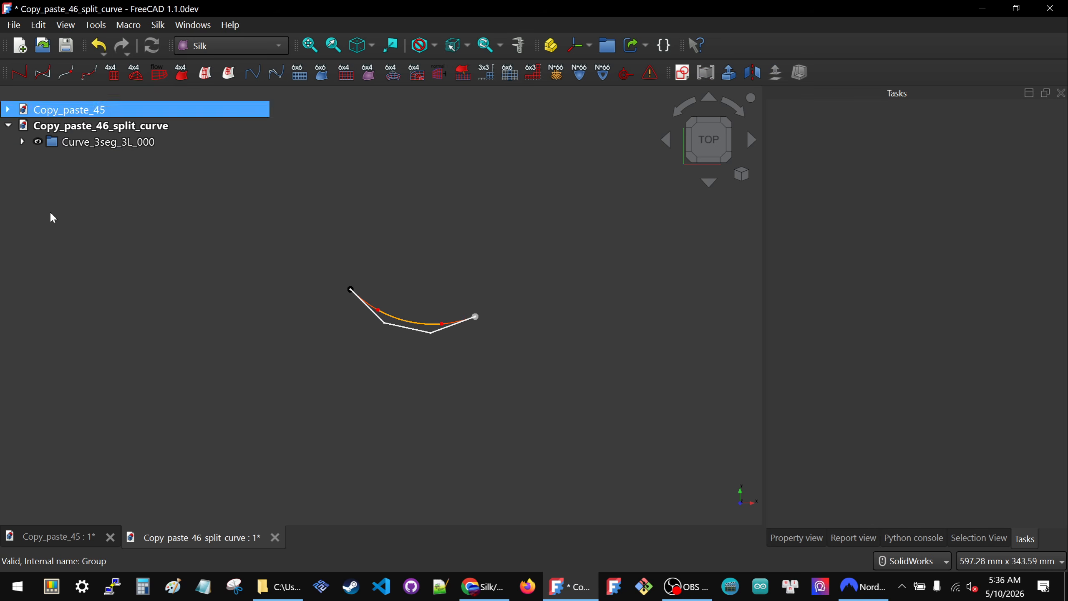
- Create a group named "Utiities" in Copy_paste_46_split_curve and move the Curve_3seg_3L_000 group into it
click(607, 46)
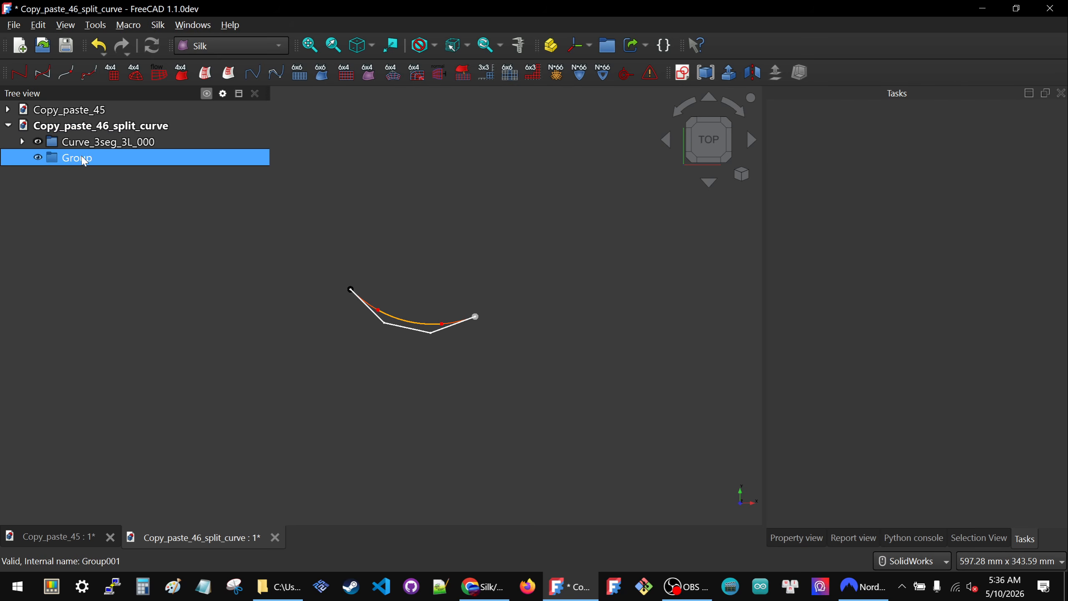
right_click(85, 161)
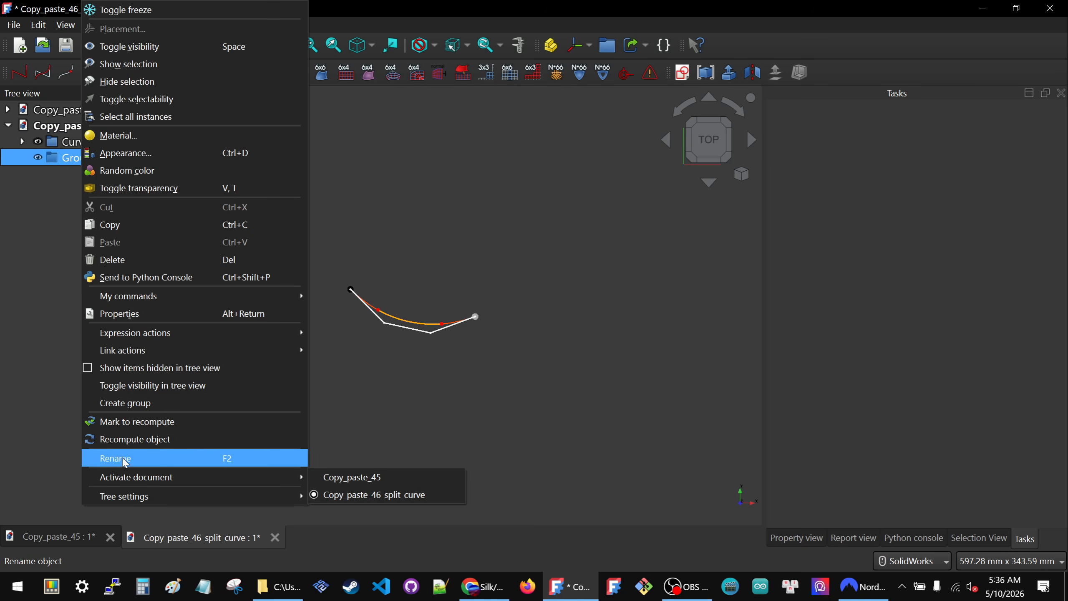
click(427, 382)
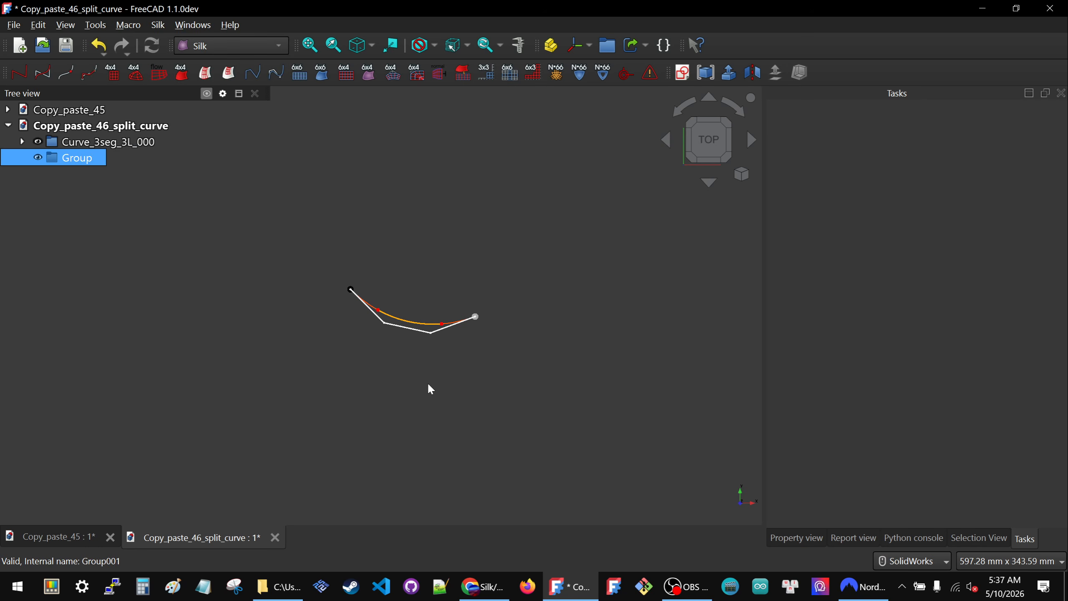
click(85, 162)
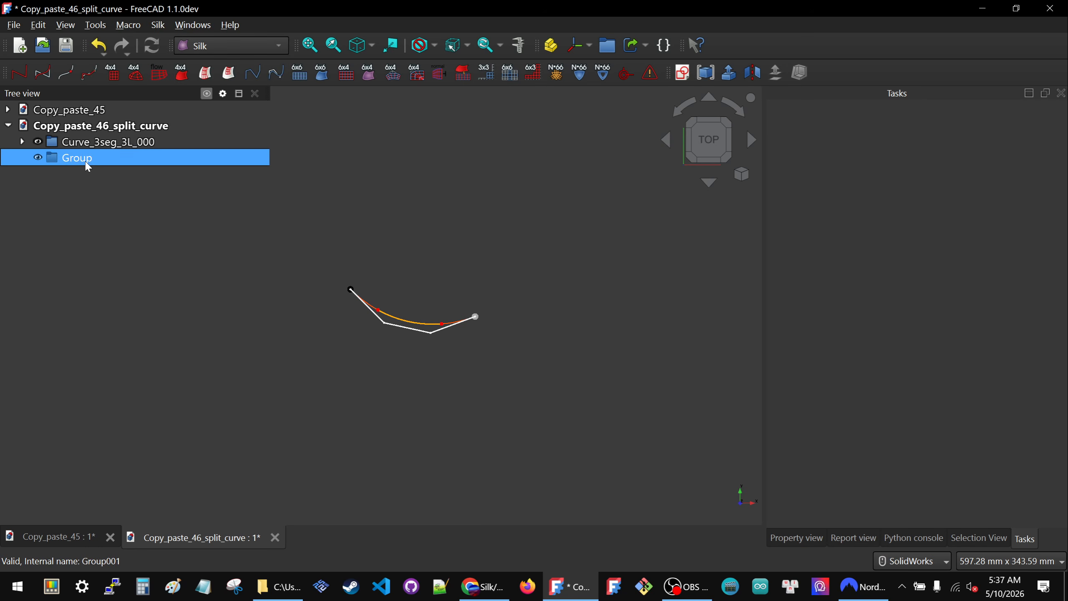
click(87, 161)
text(Uti;ities)
double_click(85, 162)
click(81, 159)
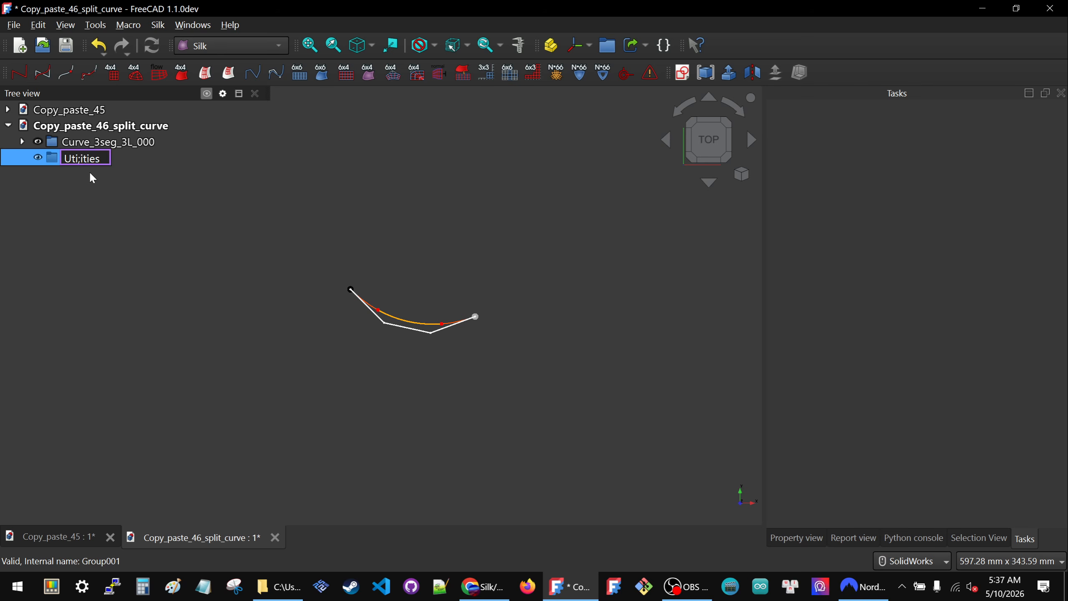
key(Return)
drag(72, 142, 69, 162)
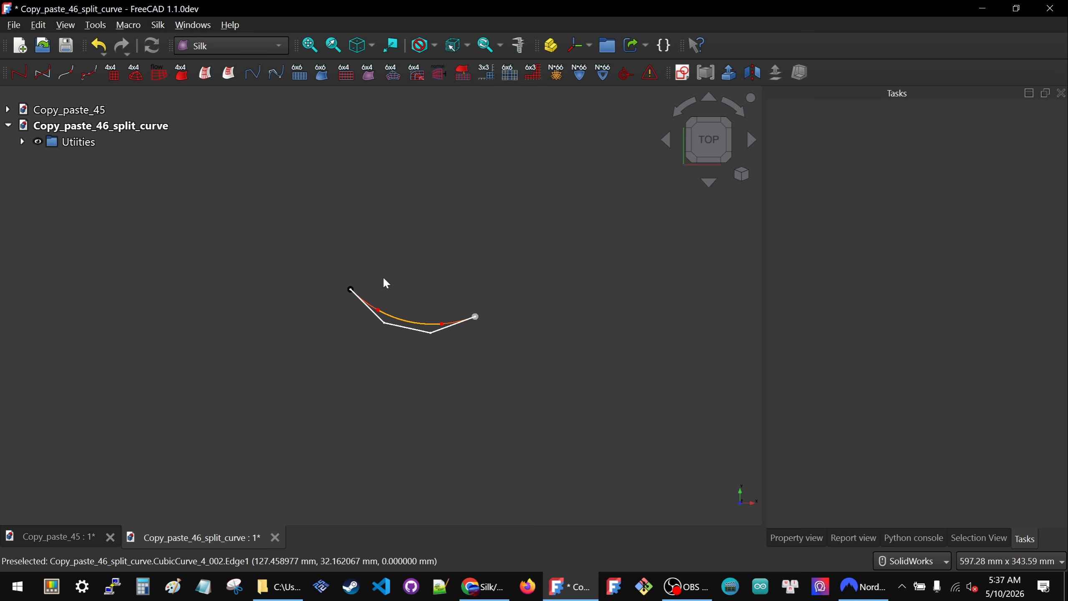
key(ctrl+s)
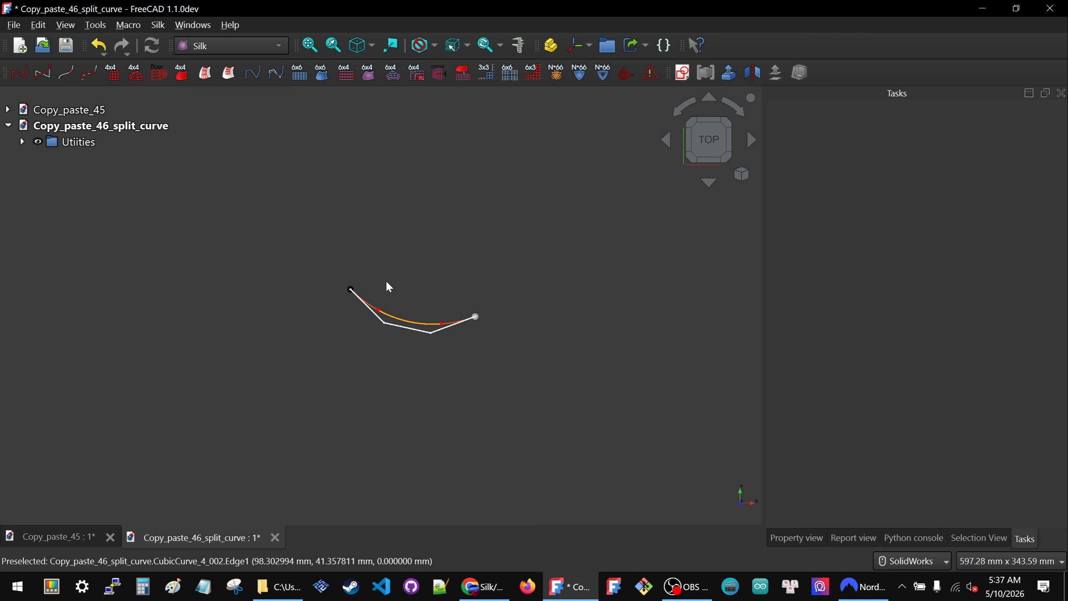
- Switch to the Sketcher workbench and create a new sketch on the XY-Plane with zero offset
click(215, 42)
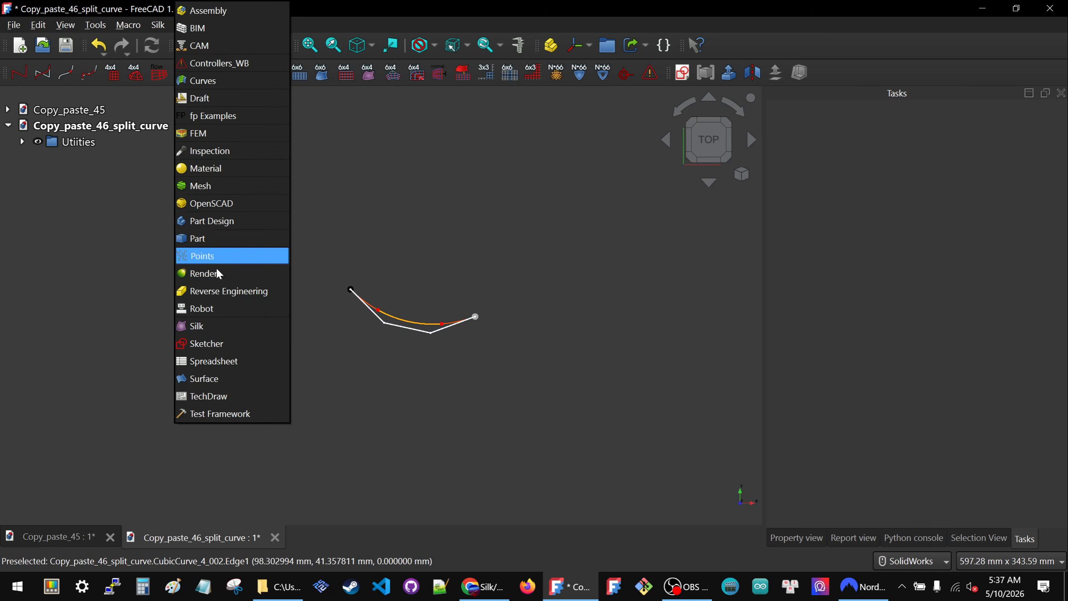
click(206, 340)
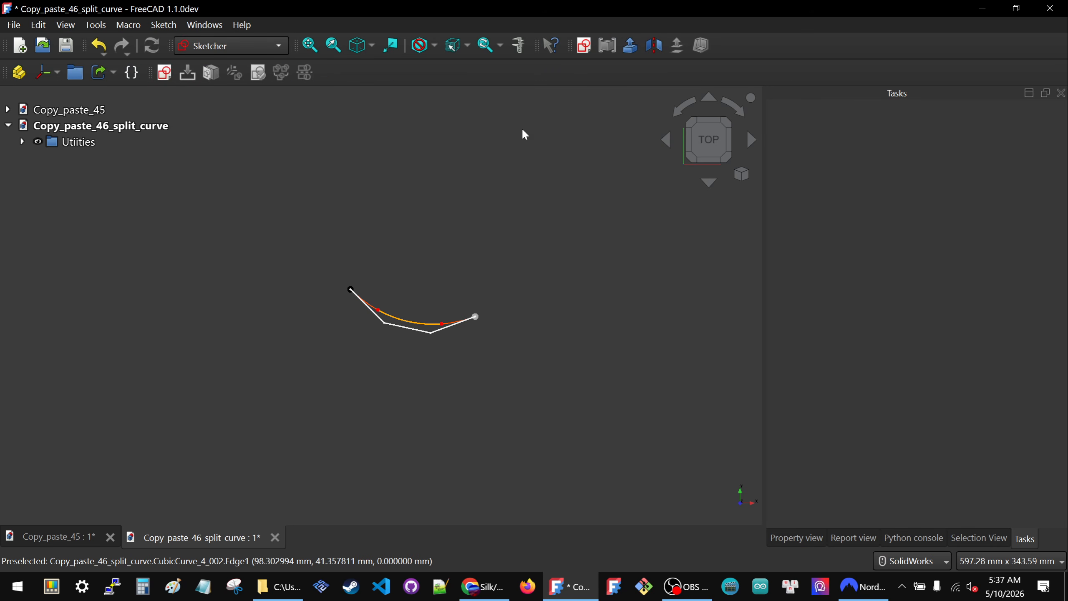
click(164, 74)
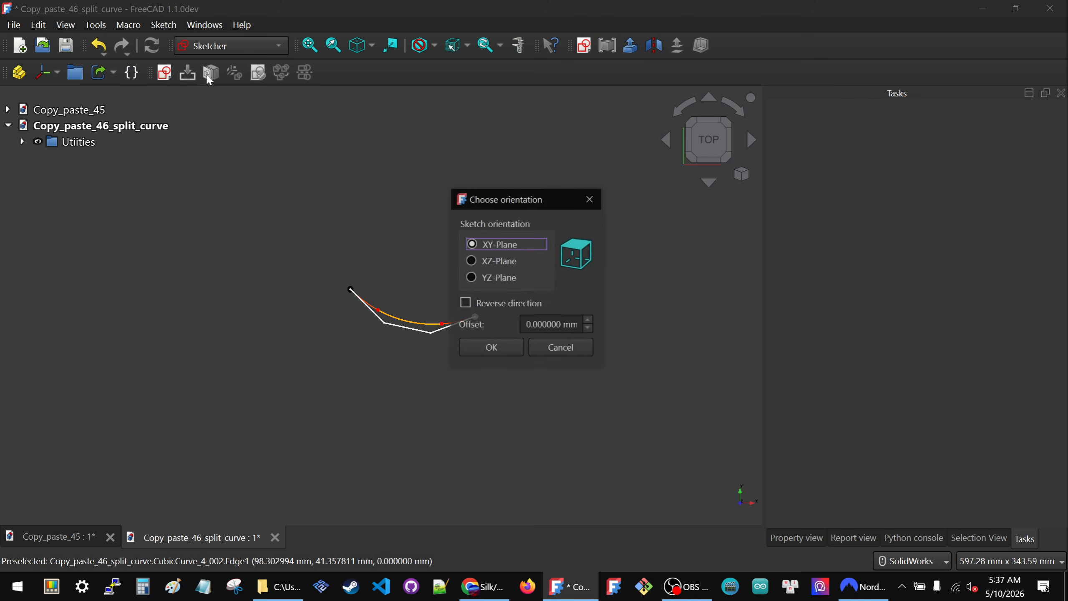
click(503, 351)
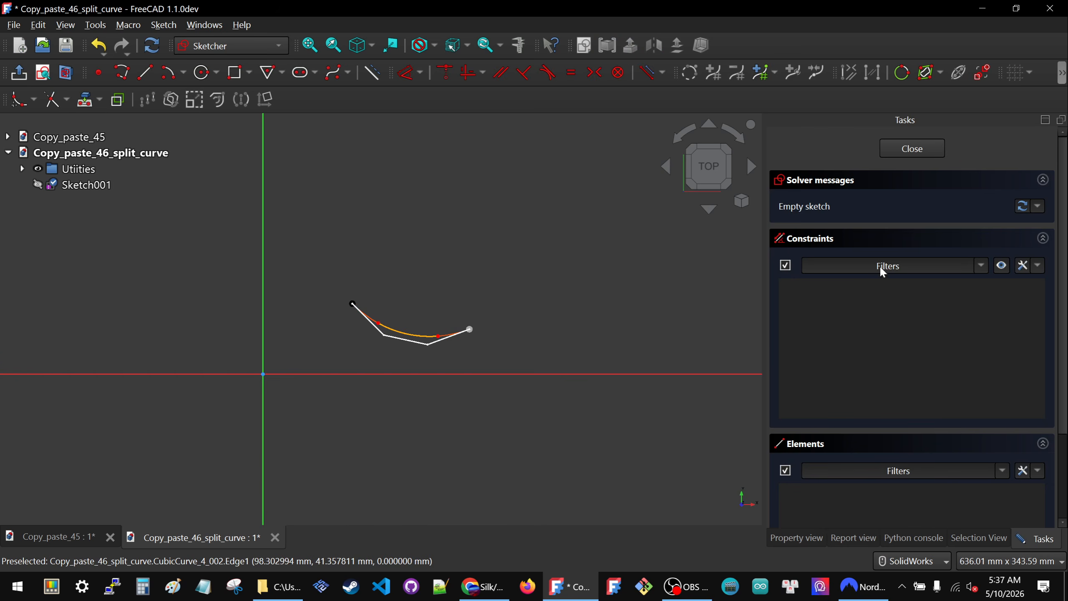
- Sketch an open four-segment polyline about 240 mm tall around the origin, leaving a gap at its lower-left corner, and close the sketch
click(126, 76)
scroll(417, 341, down, 3)
scroll(309, 368, up, 2)
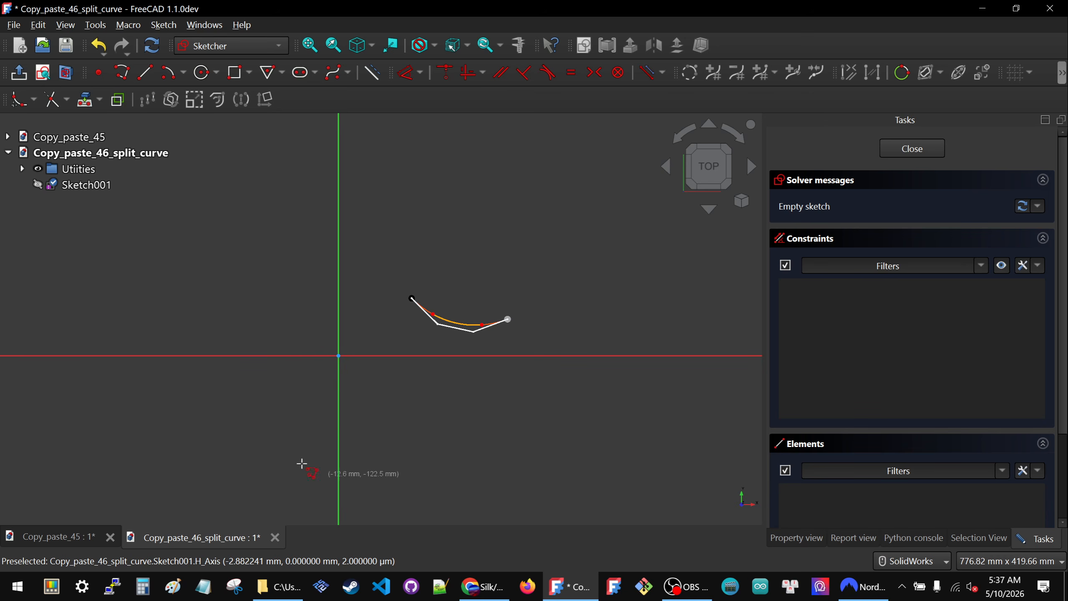
click(251, 403)
click(476, 428)
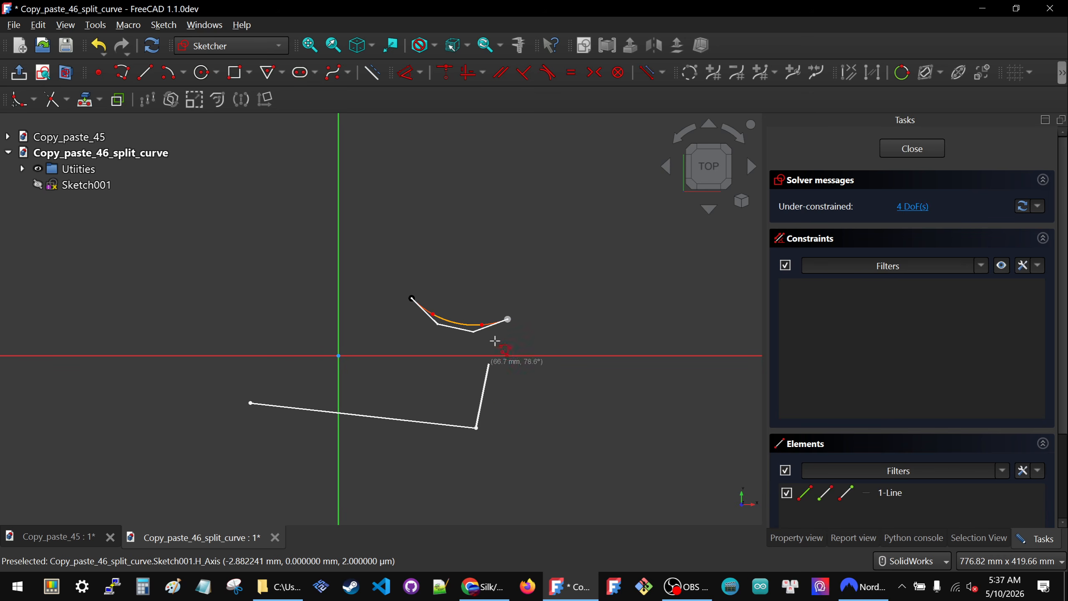
click(494, 182)
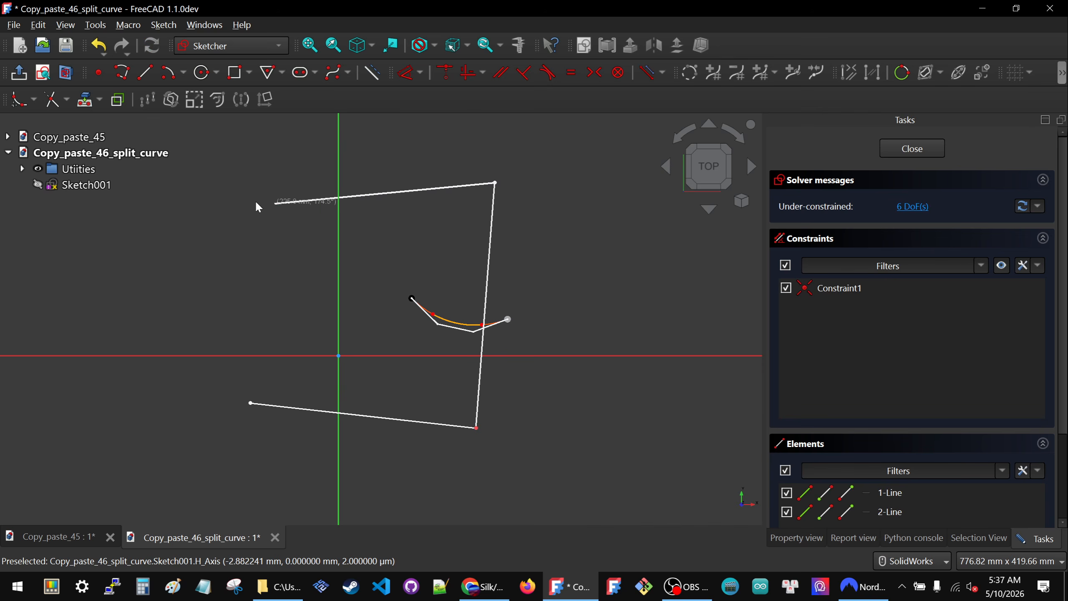
click(216, 205)
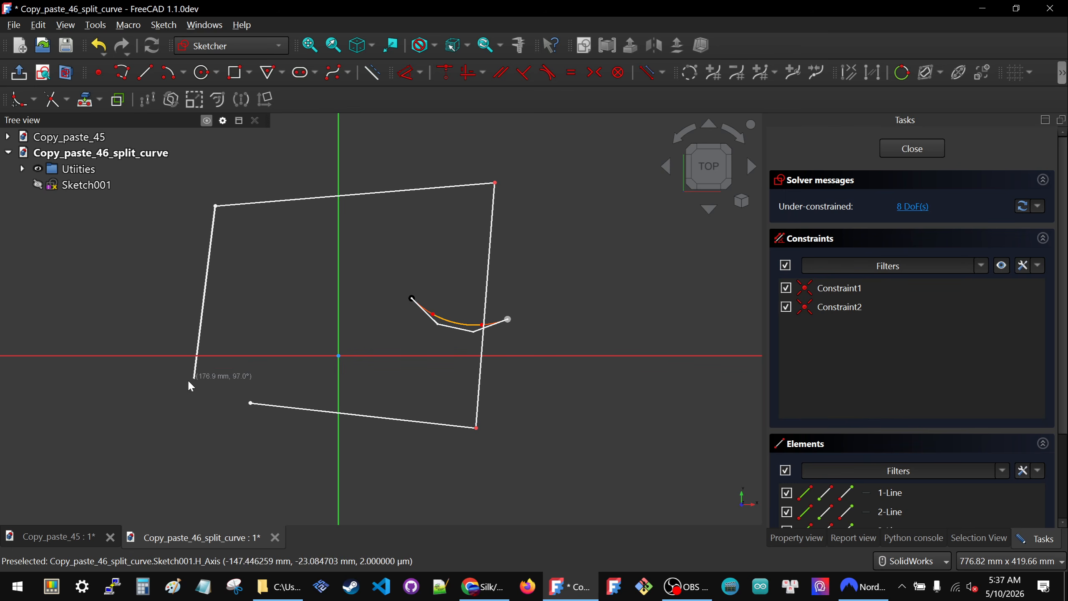
click(232, 388)
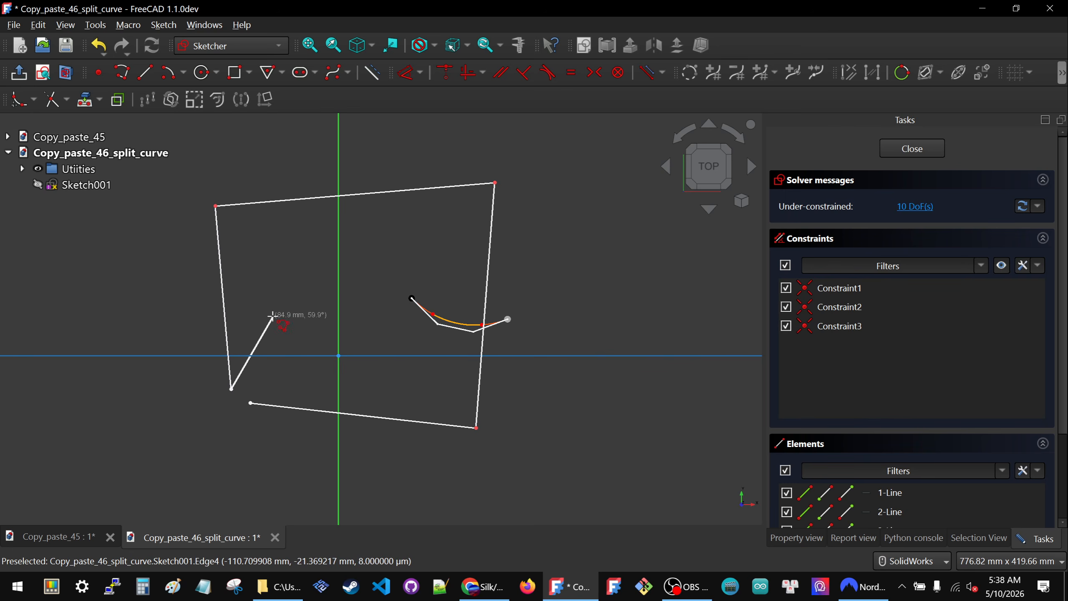
click(909, 150)
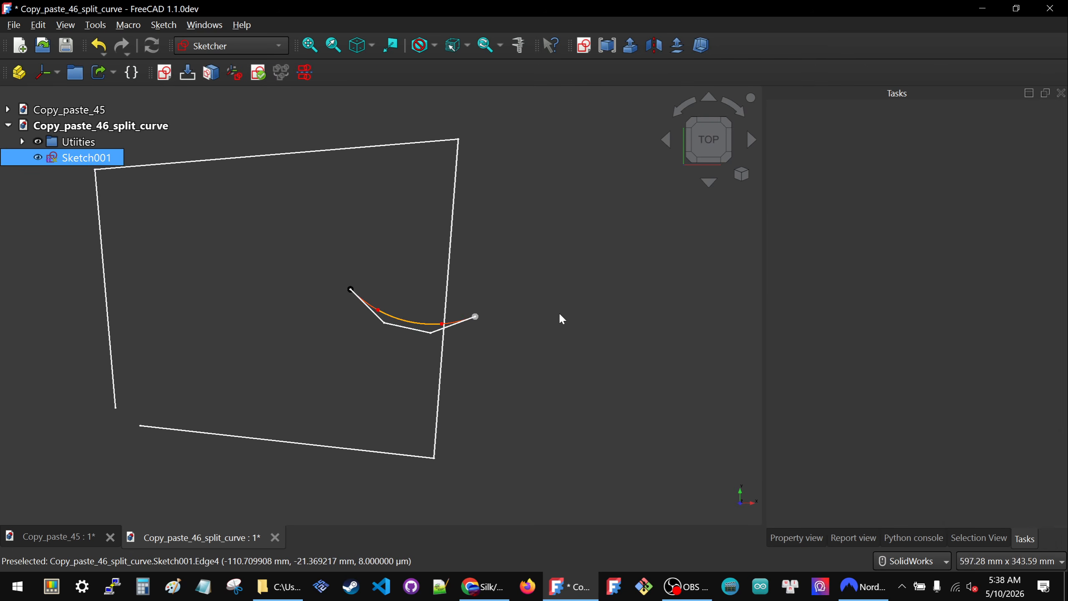
- Rename the new sketch Sketch001 as Layout_000
scroll(558, 313, down, 3)
click(83, 159)
click(83, 159)
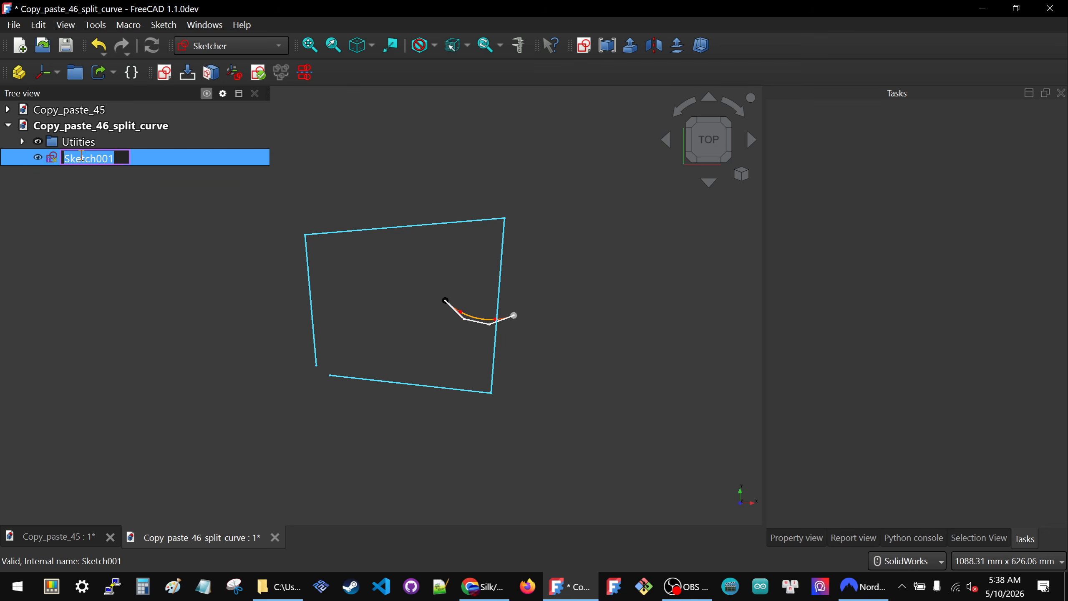
text(Layout)
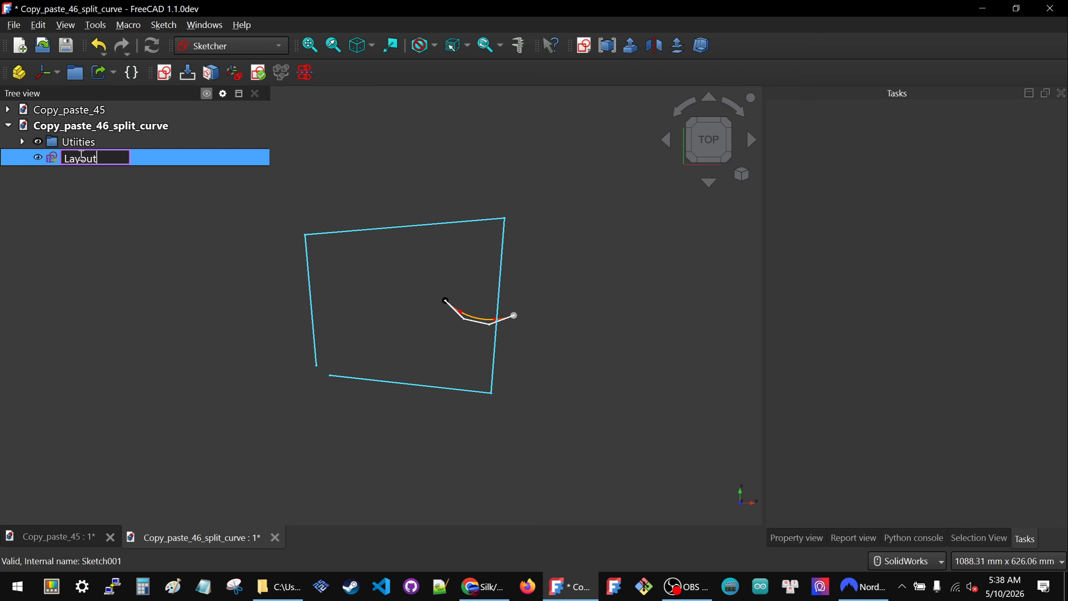
text(_000)
key(Return)
click(70, 234)
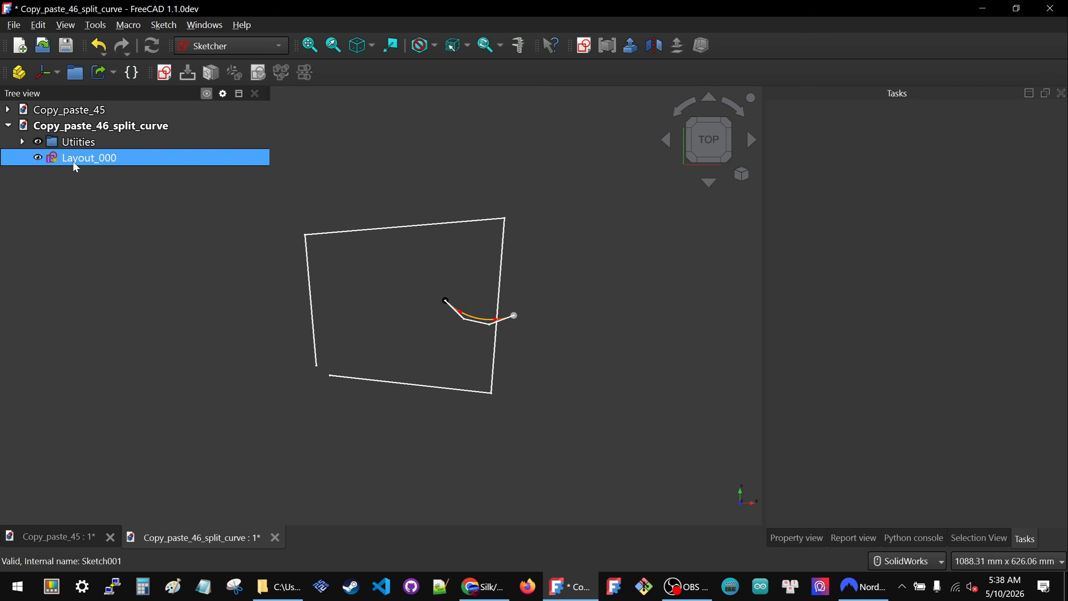
- Set the Auto Color view property of the Layout_000 sketch to false
click(816, 539)
click(84, 157)
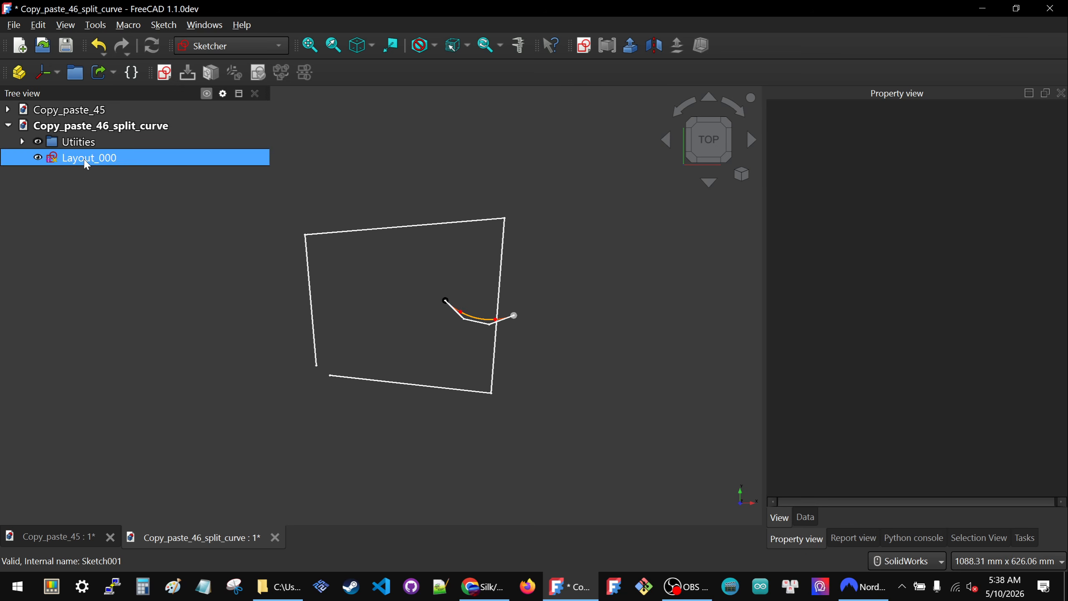
scroll(967, 434, down, 5)
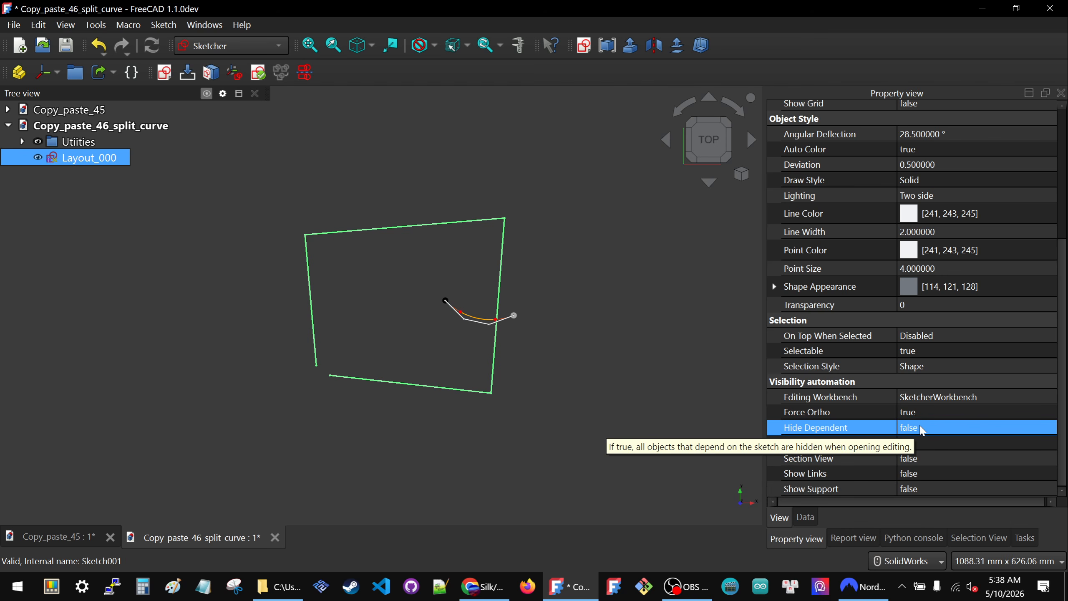
click(958, 148)
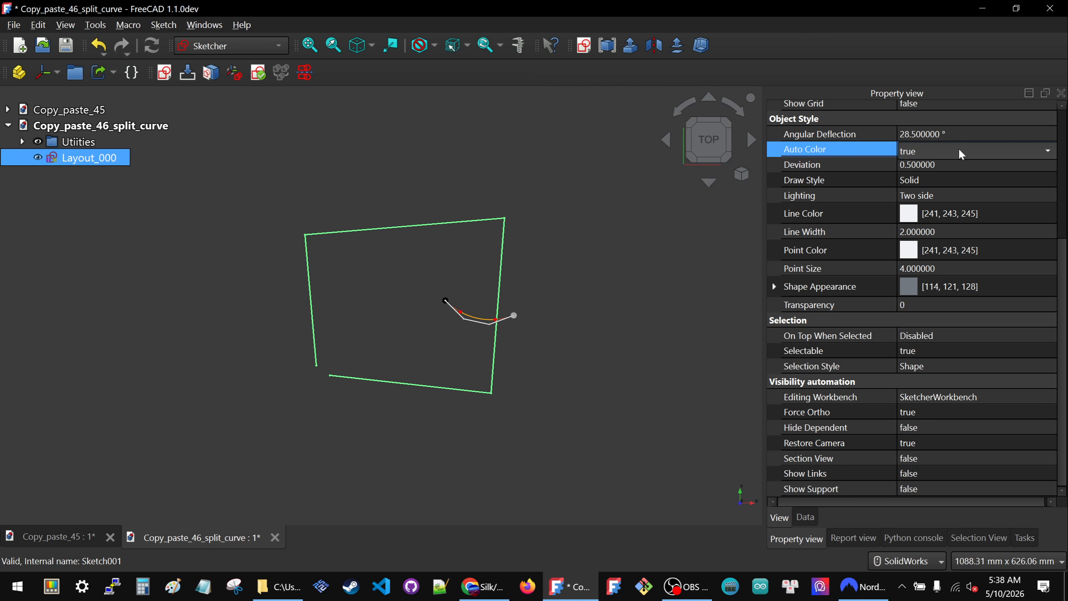
click(957, 148)
click(957, 135)
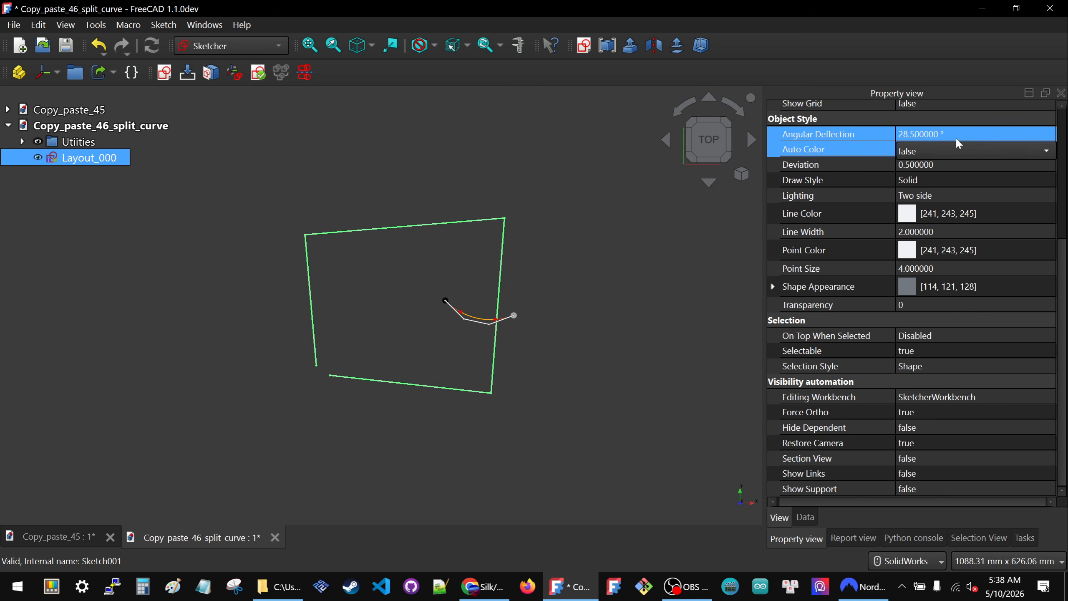
click(616, 316)
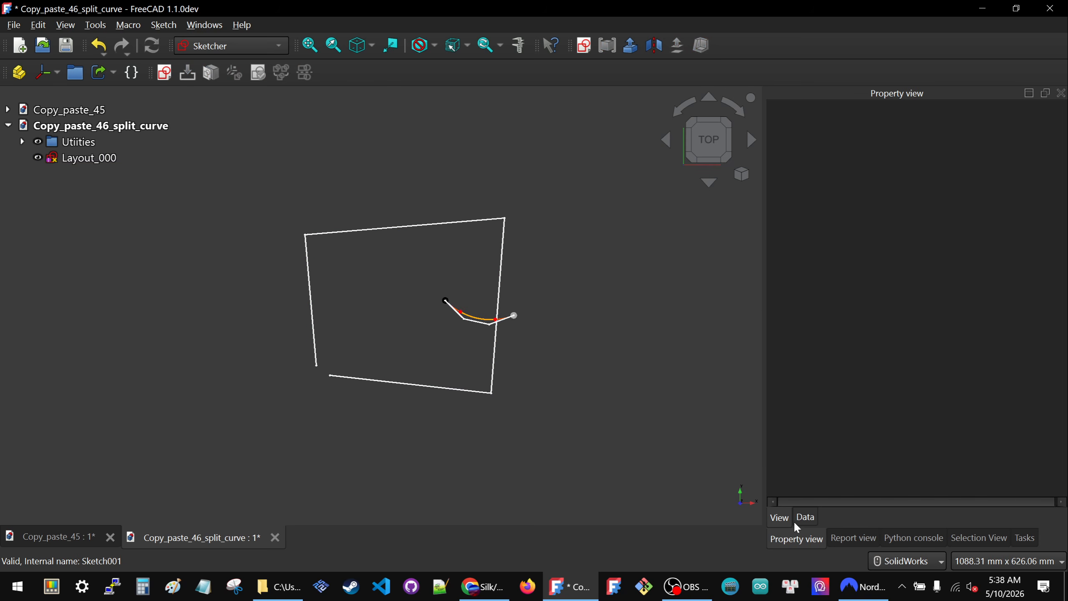
- Set the Layout_000 sketch's line width to 1 and its point size to 2
click(84, 158)
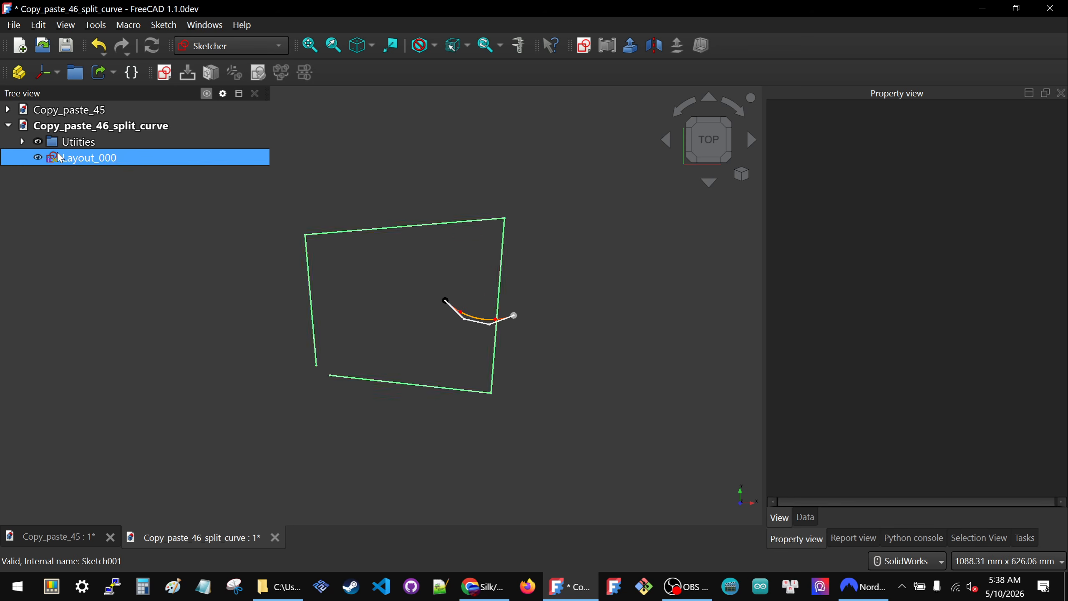
click(856, 455)
scroll(913, 420, down, 3)
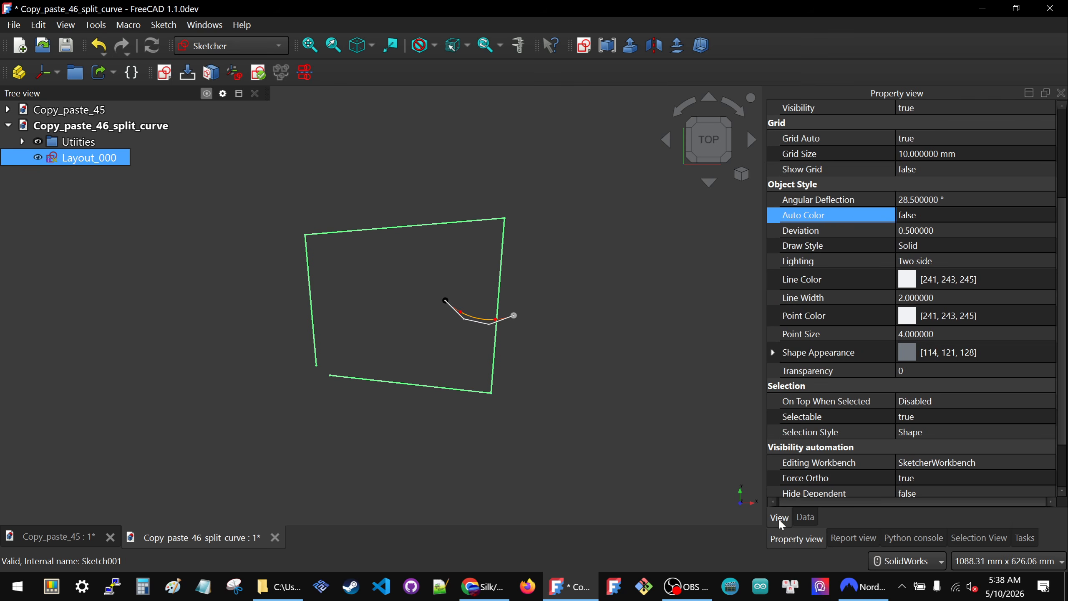
click(991, 301)
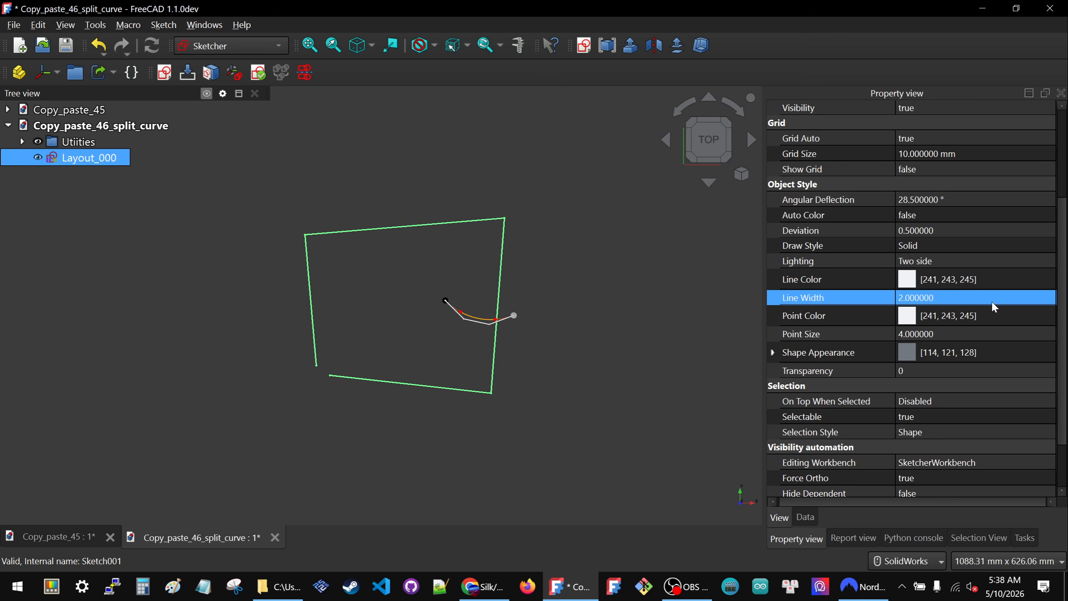
text(1)
key(Return)
click(998, 324)
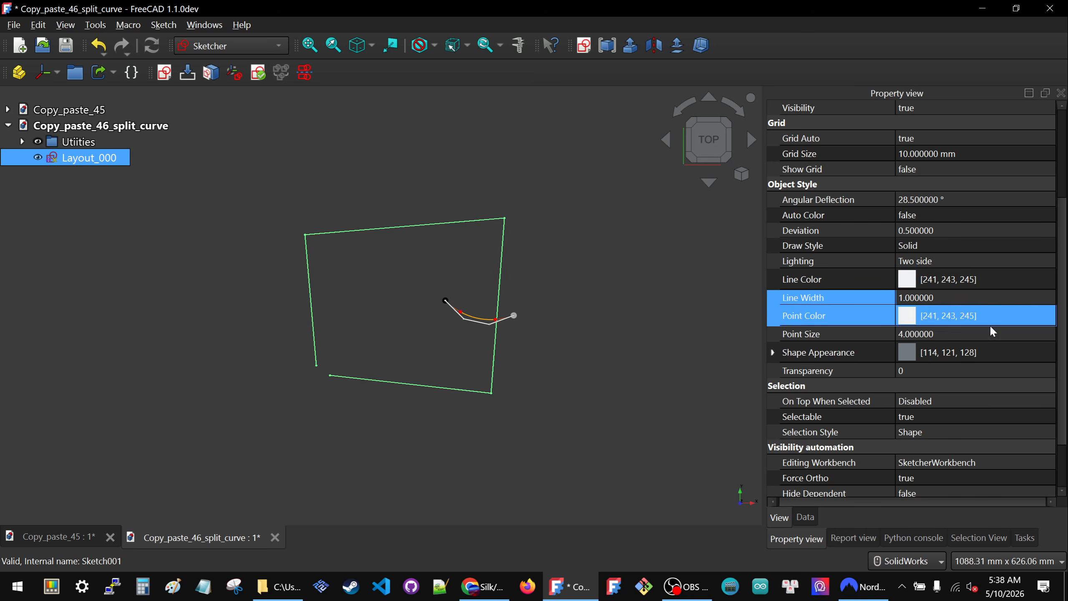
click(986, 334)
text(2)
key(Return)
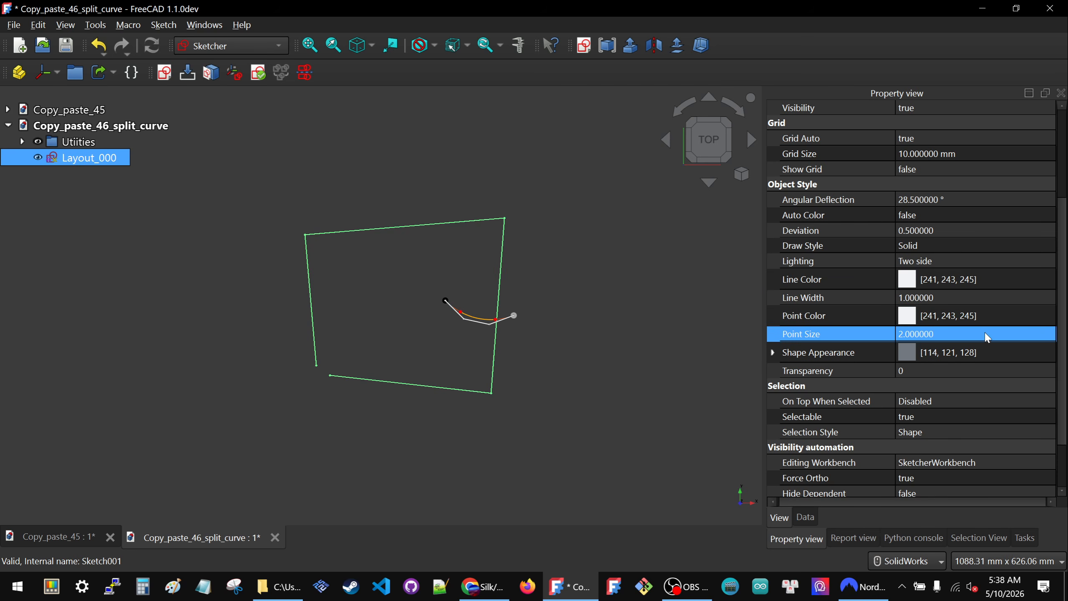
- Set the Layout_000 sketch's line color to light yellow (255, 255, 127) and its point color to bright yellow
click(960, 271)
click(983, 279)
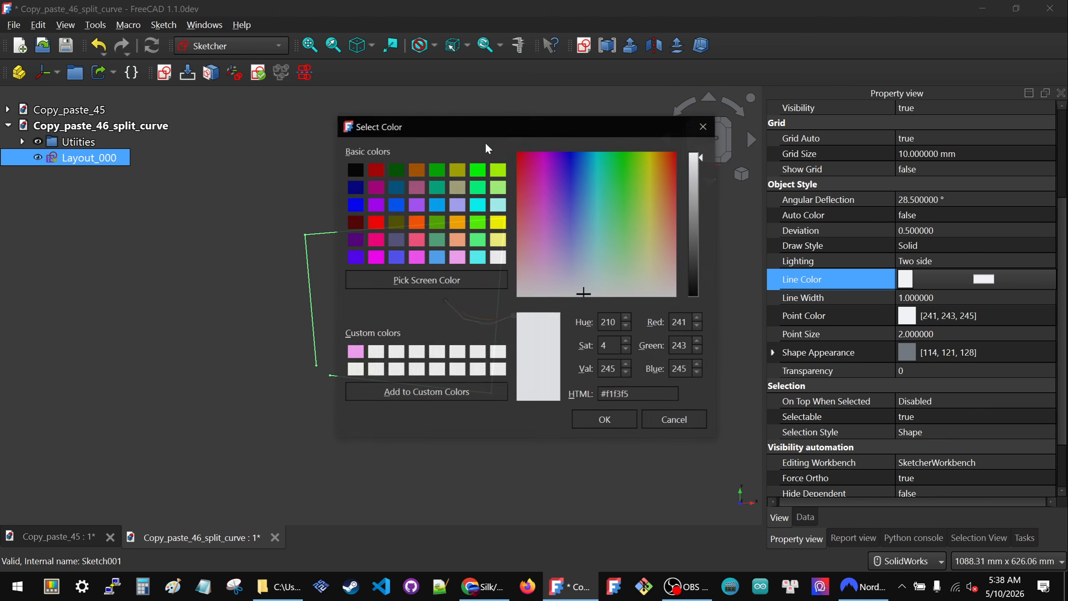
click(497, 240)
click(594, 424)
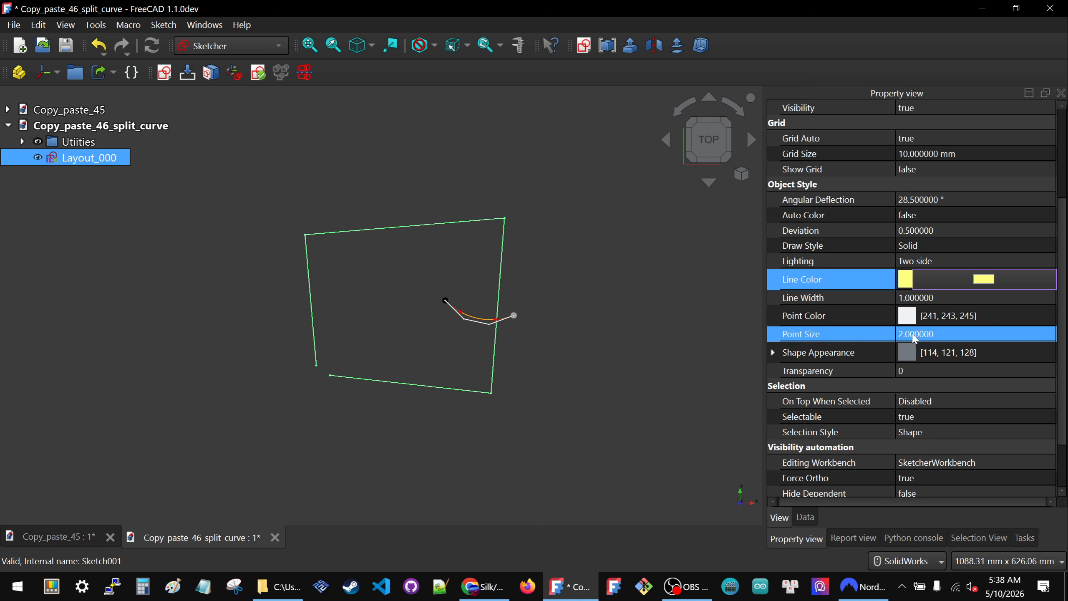
click(943, 315)
click(943, 315)
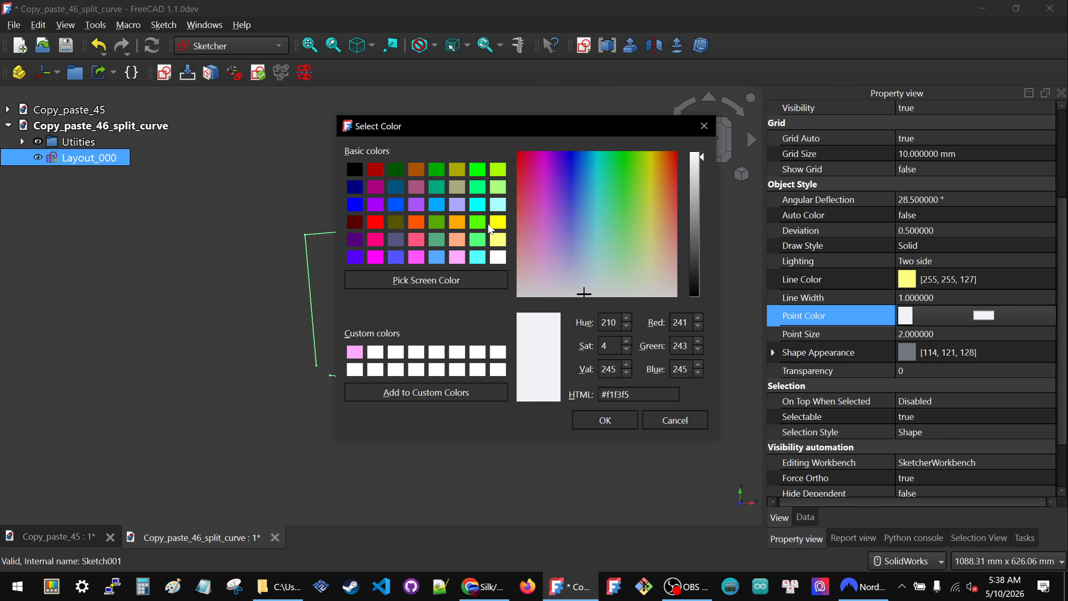
click(497, 222)
click(625, 419)
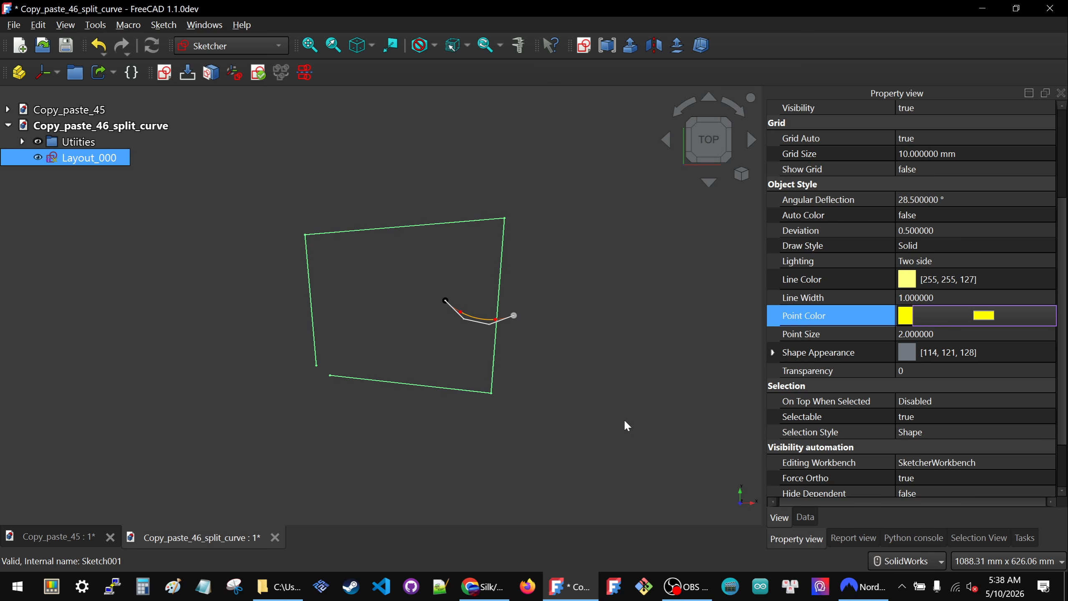
click(412, 340)
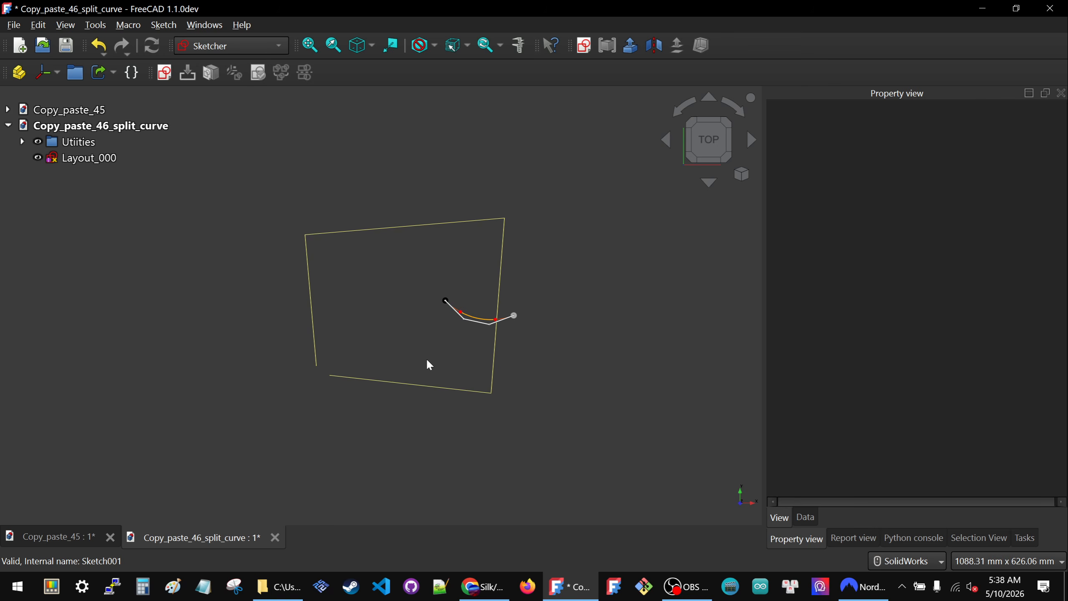
- Correct the name of the Utiities group to Utilities
click(74, 148)
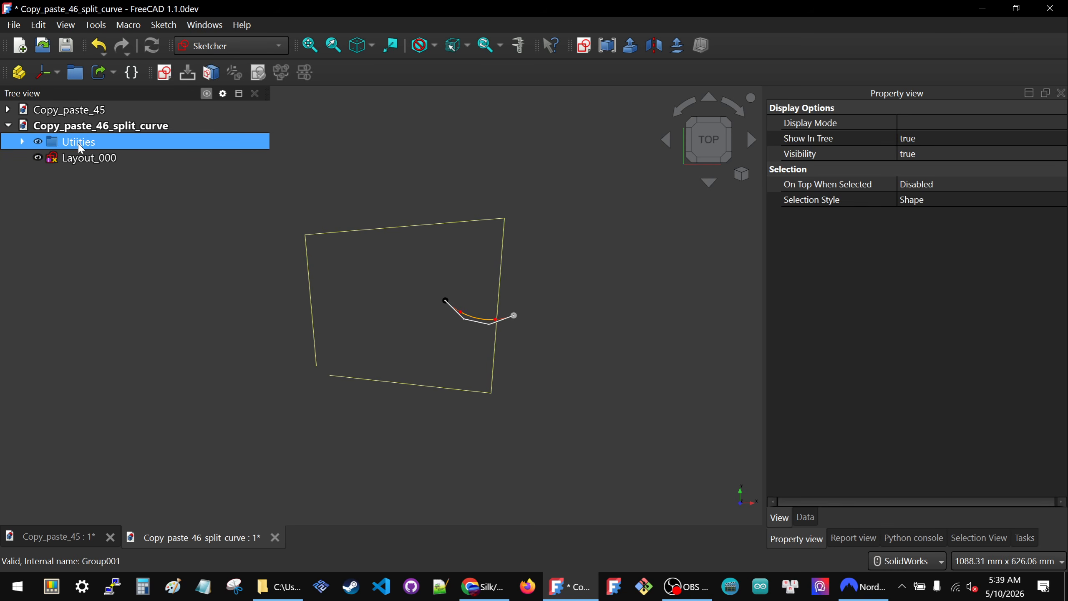
click(81, 147)
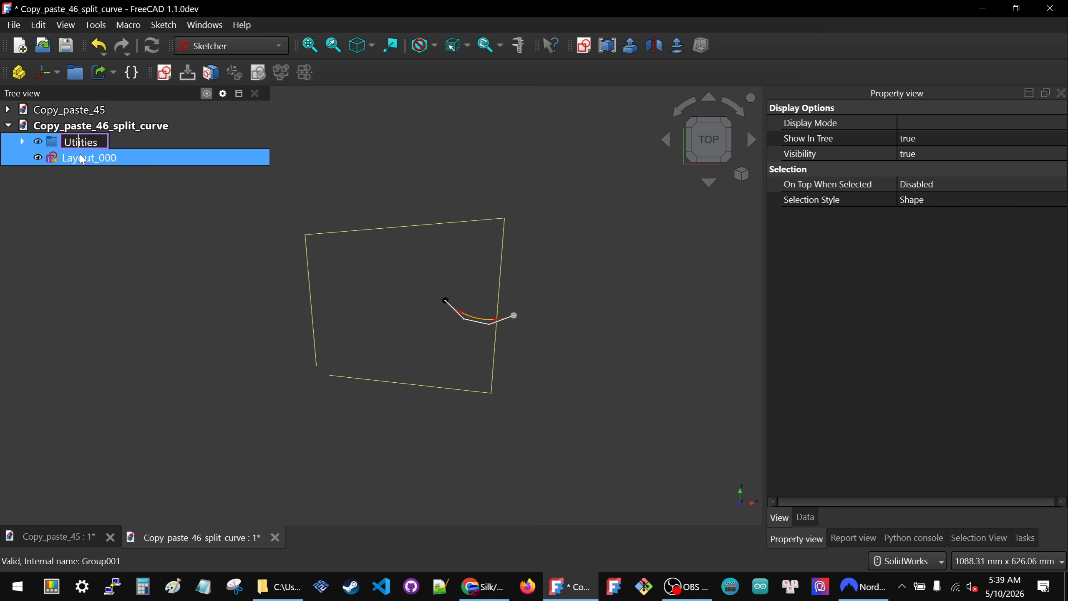
click(113, 272)
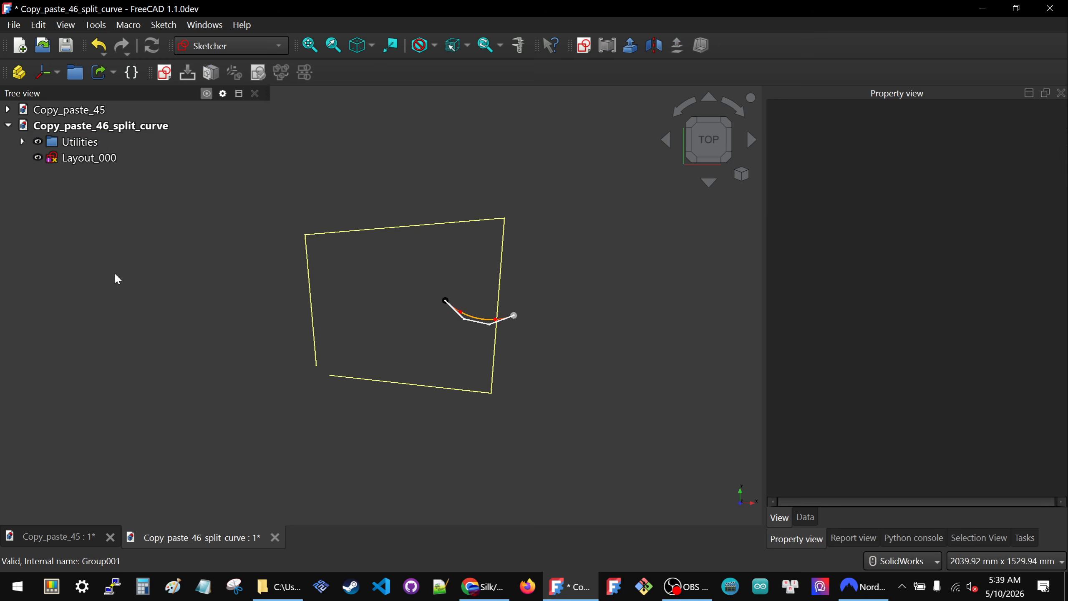
- Copy the Curve_3seg_3L_000 group from Utilities with all its dependencies, turning on automatic selection of depending objects
click(25, 141)
click(71, 161)
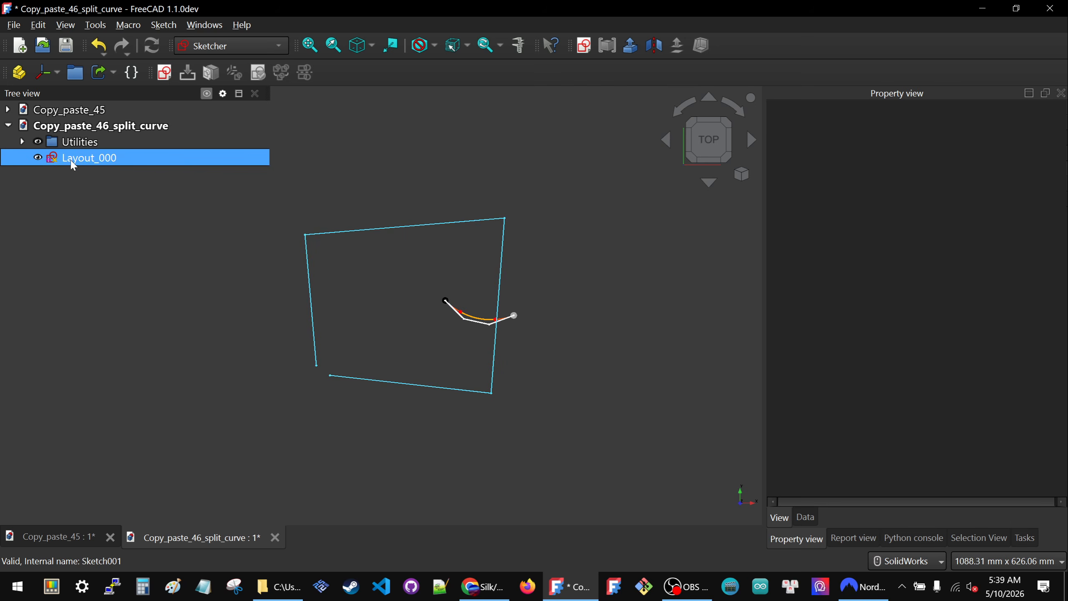
click(70, 160)
click(92, 245)
click(23, 142)
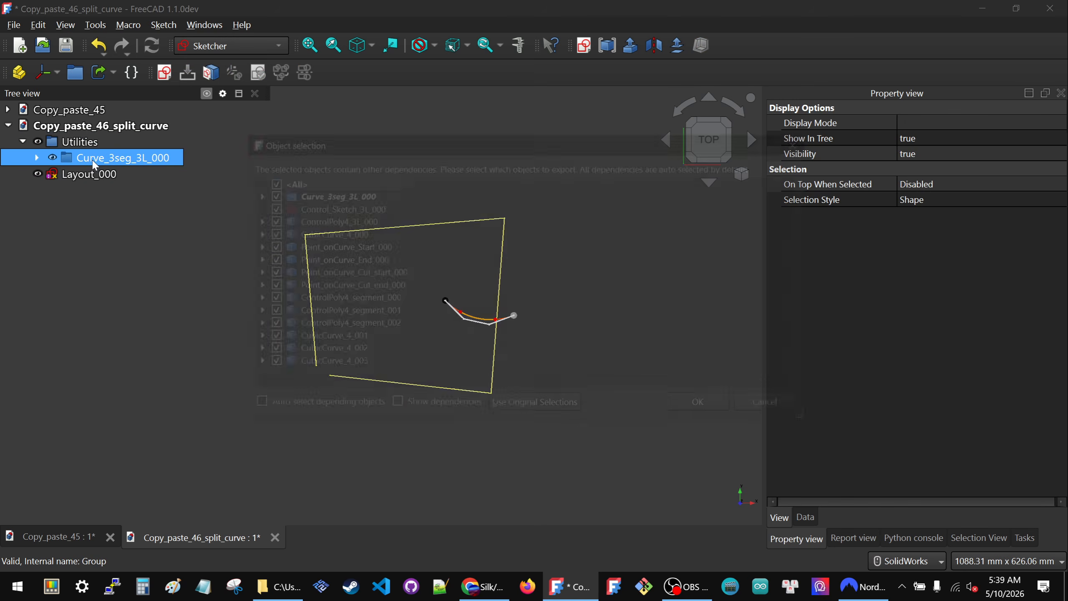
key(ctrl+c)
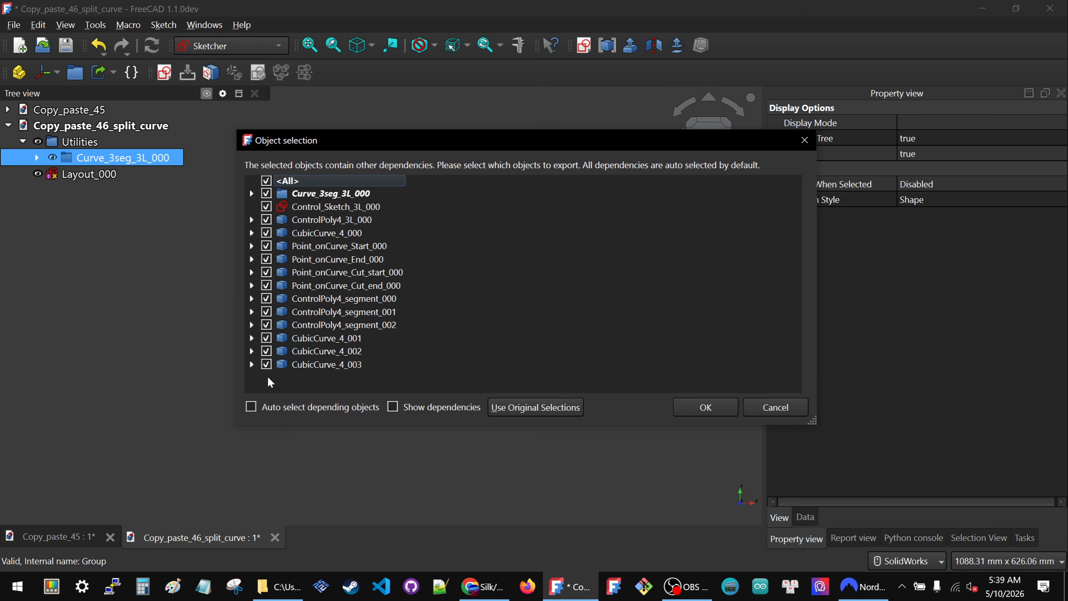
click(251, 406)
click(700, 407)
click(110, 283)
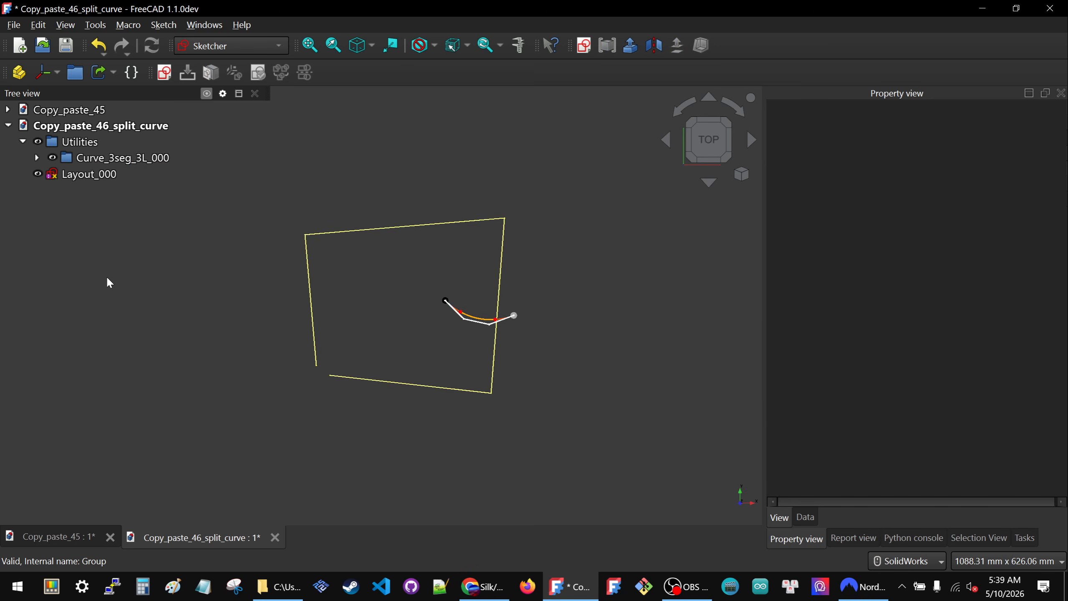
- Paste four copies of the copied curve group into the Copy_paste_46_split_curve document
key(ctrl+v)
key(ctrl+v)
key(ctrl+v)
key(ctrl+v)
- Hide the original Curve_3seg_3L_000 group inside Utilities
click(105, 198)
click(106, 162)
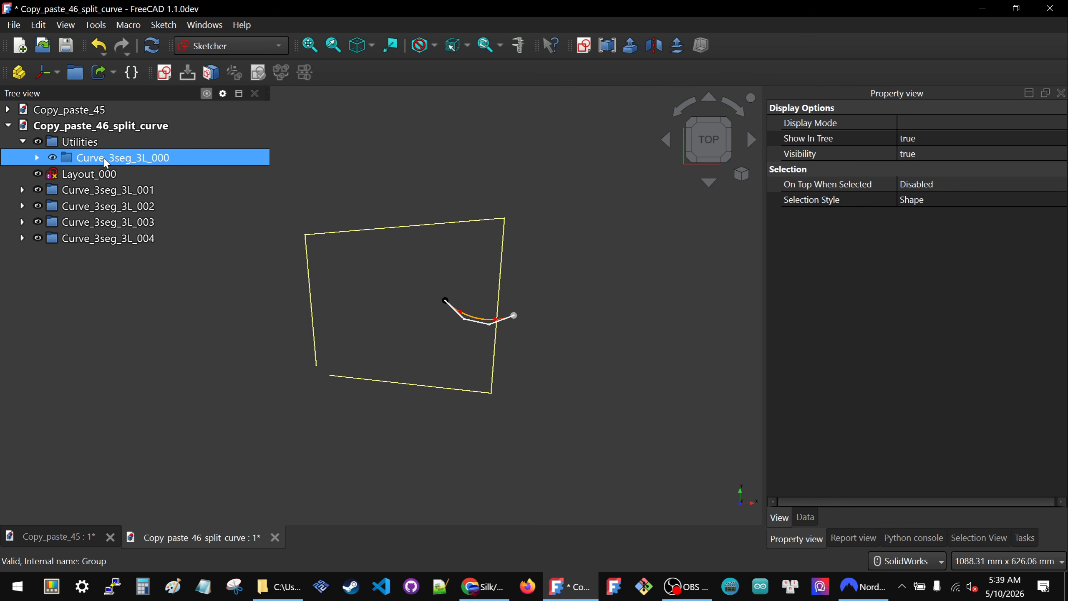
key(space)
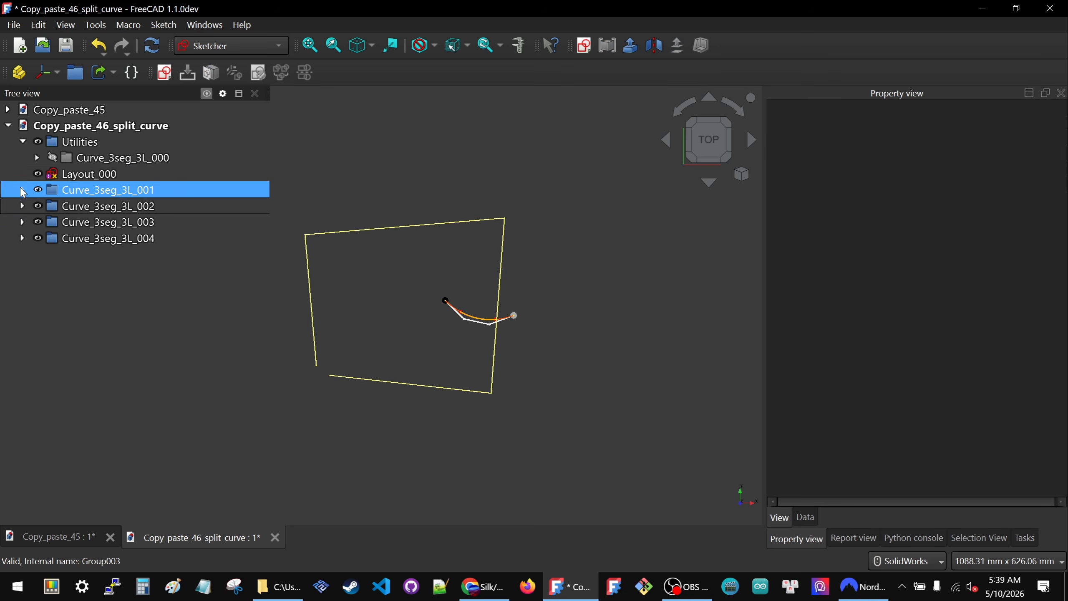
- Open Control_Sketch_3L_001 for editing and move its control polygon just below the layout's lower line, start point near the line's left end
click(22, 191)
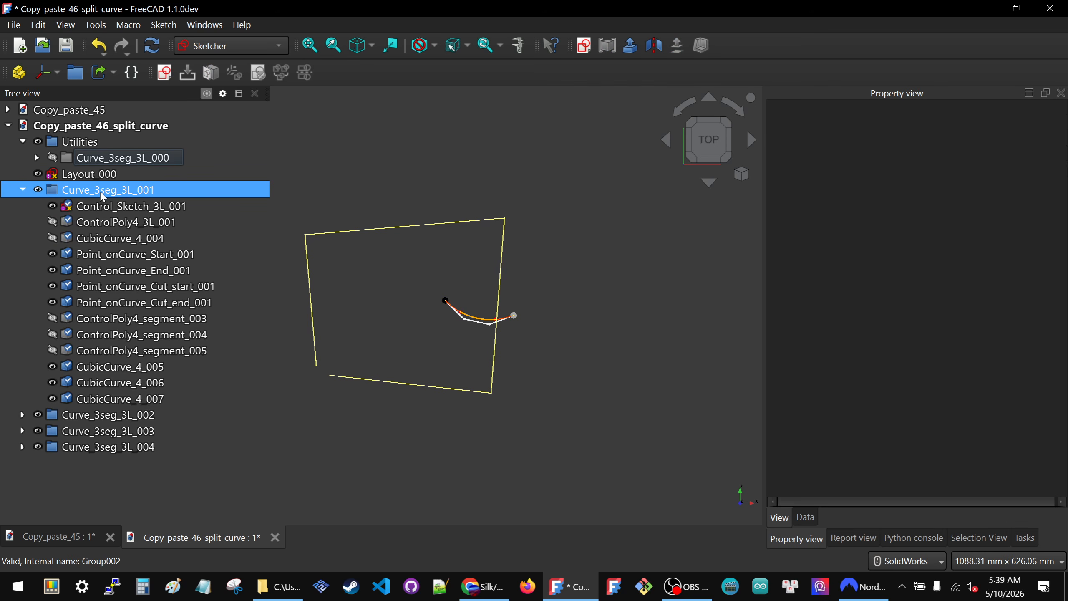
click(102, 206)
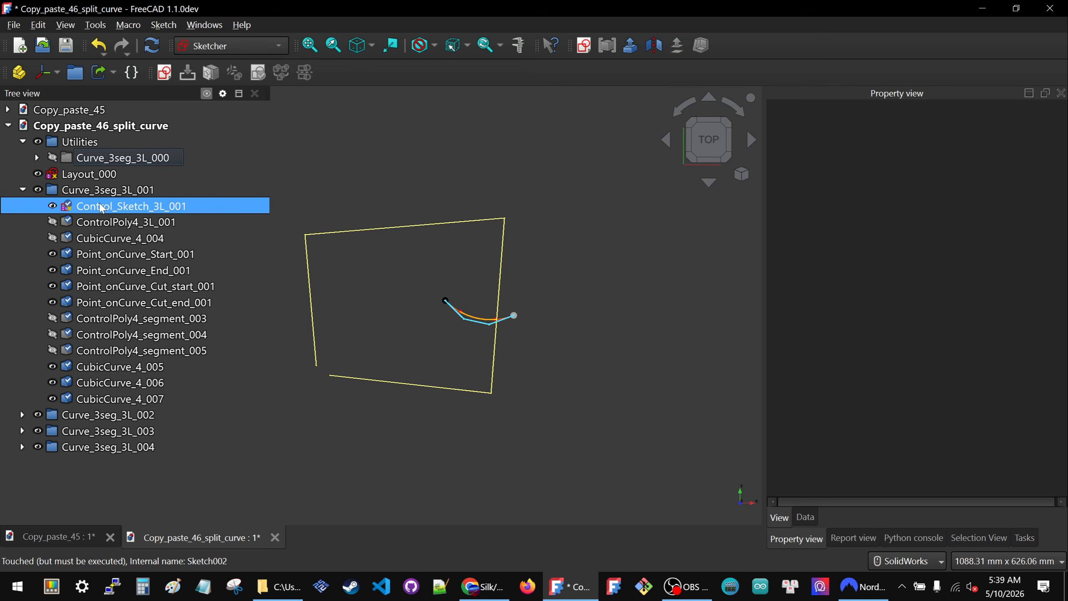
double_click(101, 207)
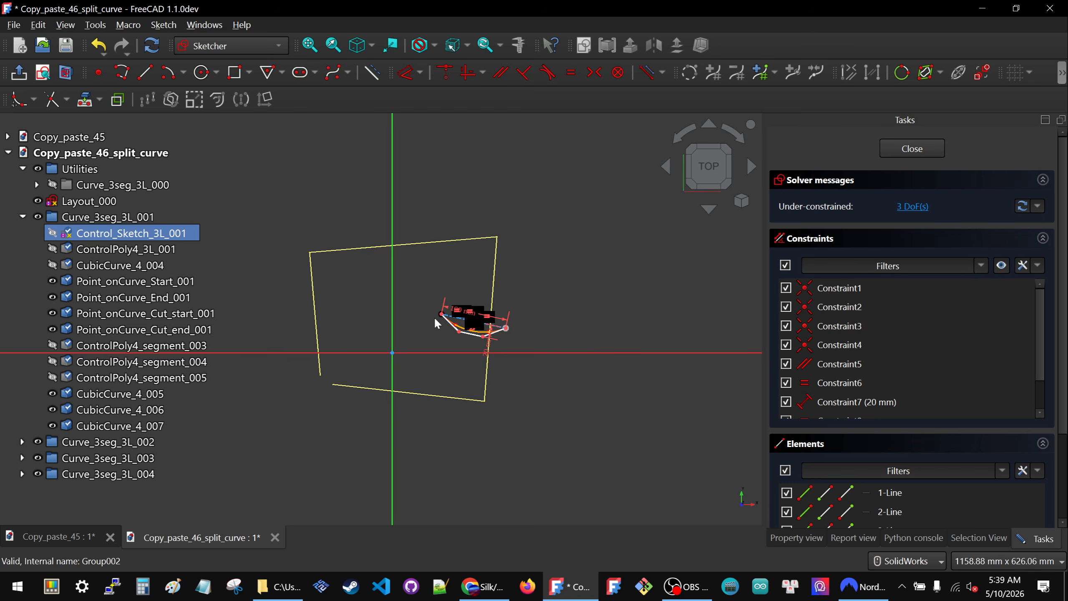
mouse_move(443, 316)
mouse_down()
mouse_move(392, 399)
mouse_move(347, 410)
mouse_move(337, 394)
mouse_up()
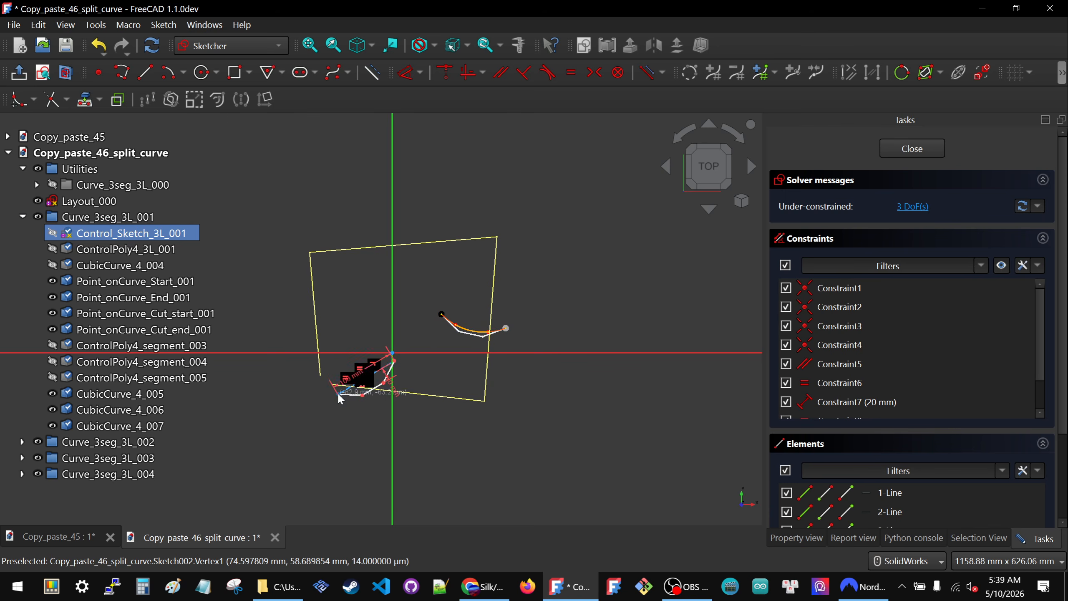
drag(393, 367, 398, 407)
- Project the lower layout line as external geometry and make the control polygon's start point coincident with the line's left end
scroll(347, 396, up, 6)
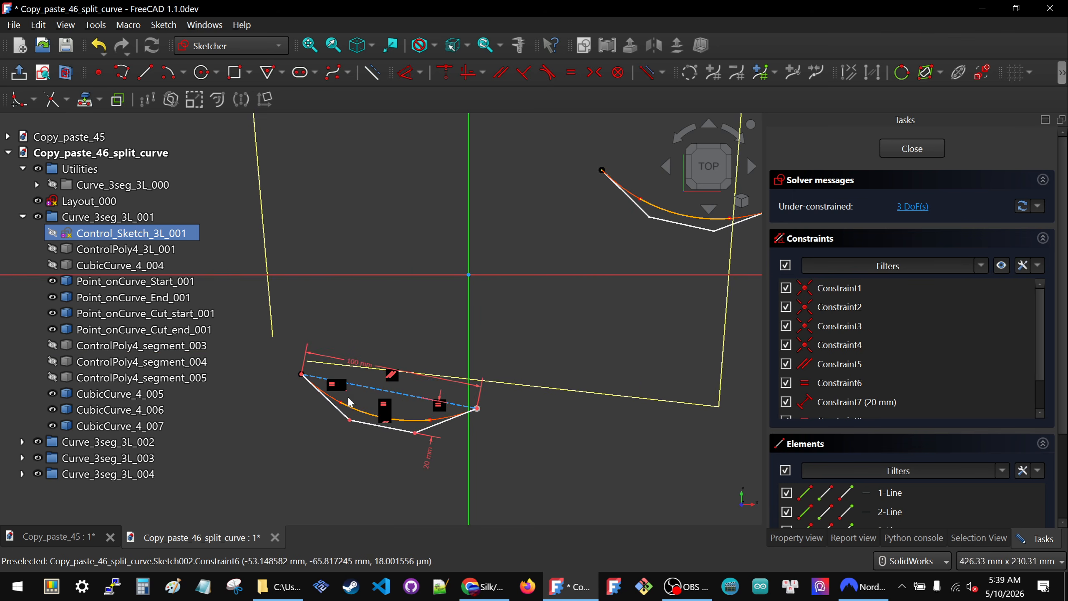
scroll(317, 297, down, 2)
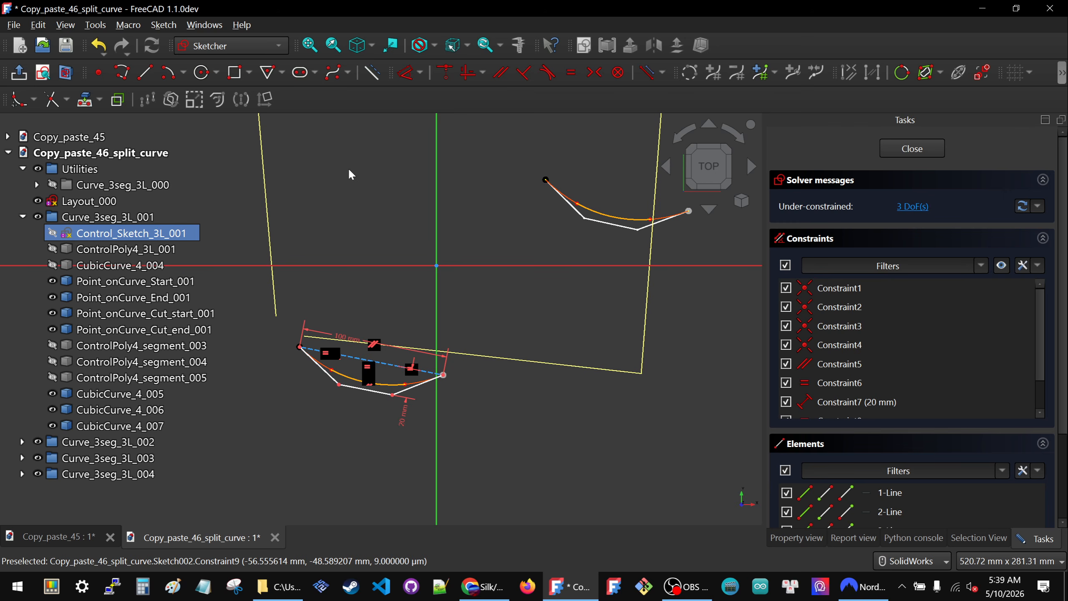
click(89, 101)
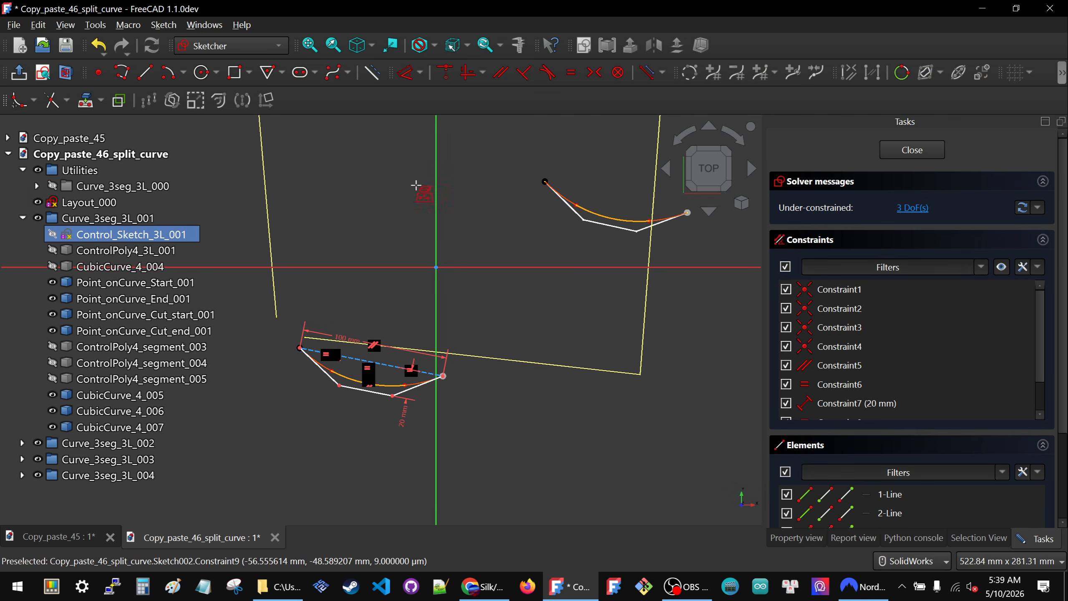
click(503, 359)
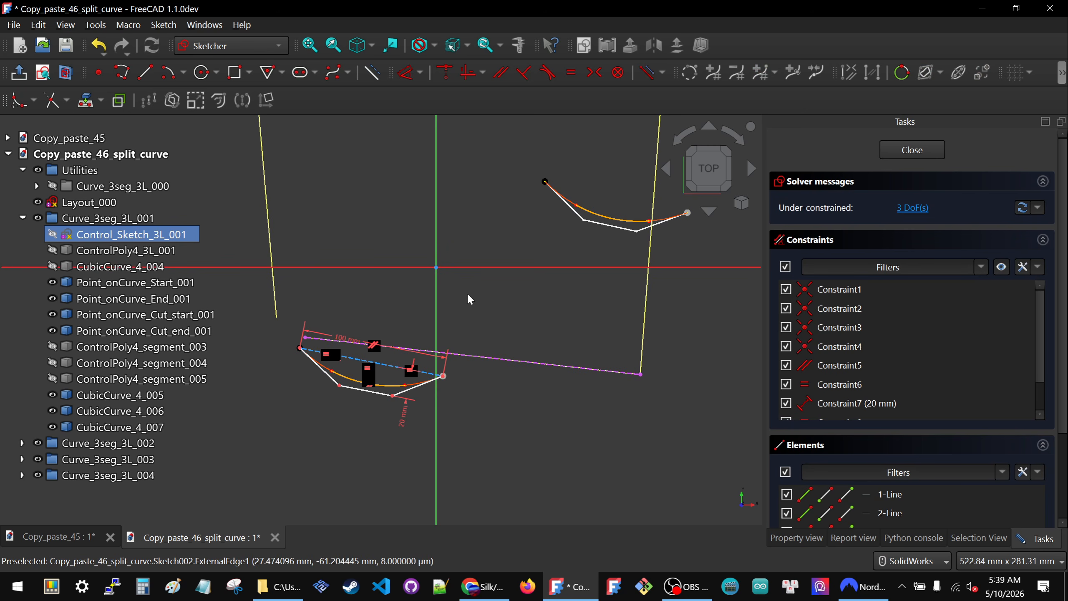
click(305, 338)
click(300, 348)
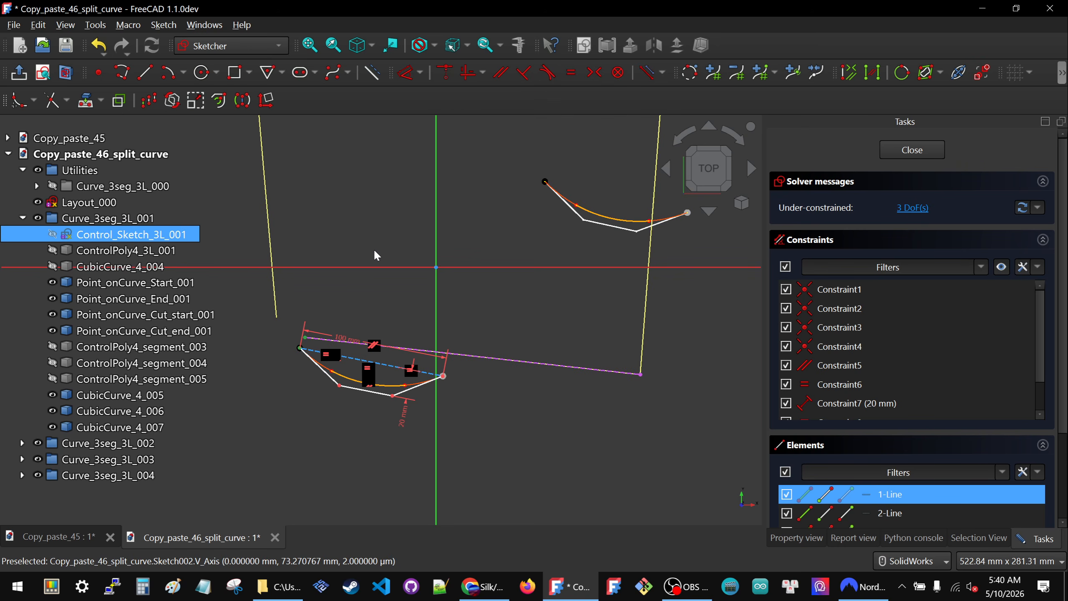
key(c)
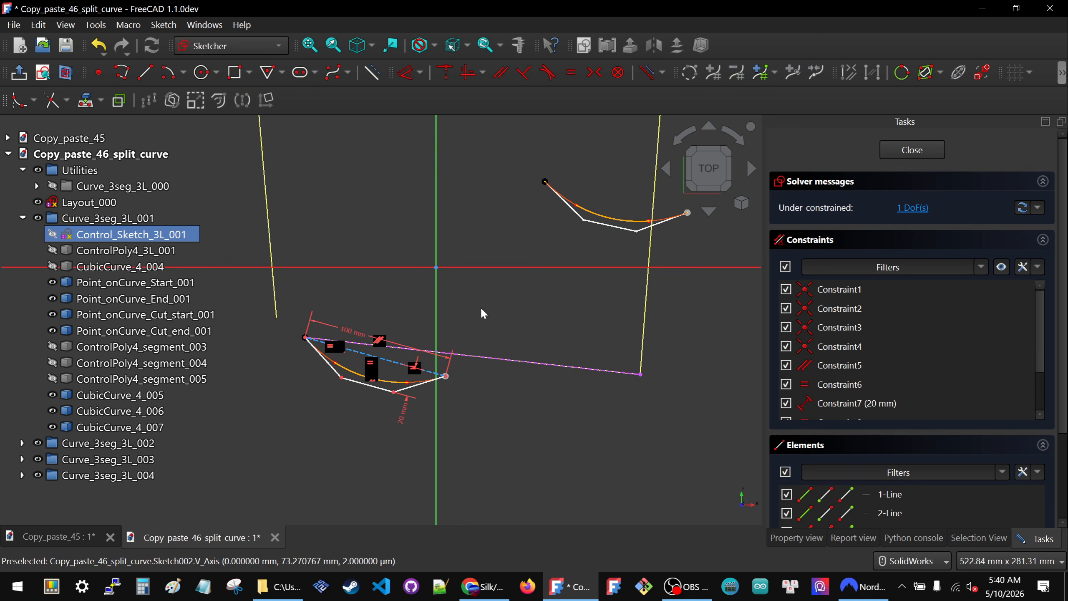
- Delete the polygon's 100 mm length constraint and make its end point coincident with the right end of the lower layout line
drag(446, 374, 460, 346)
click(350, 321)
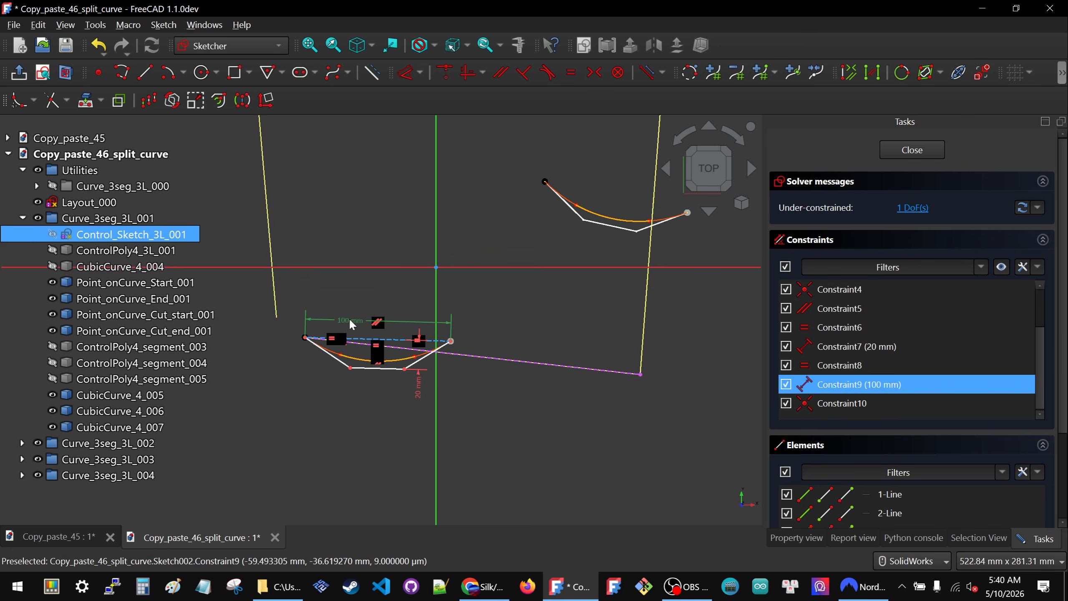
key(Delete)
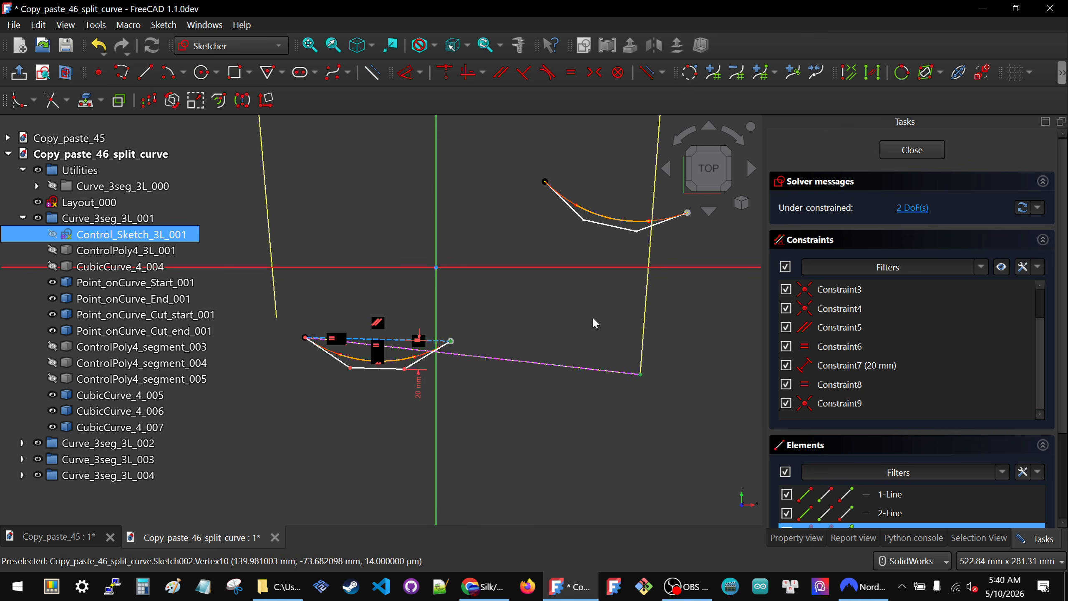
key(c)
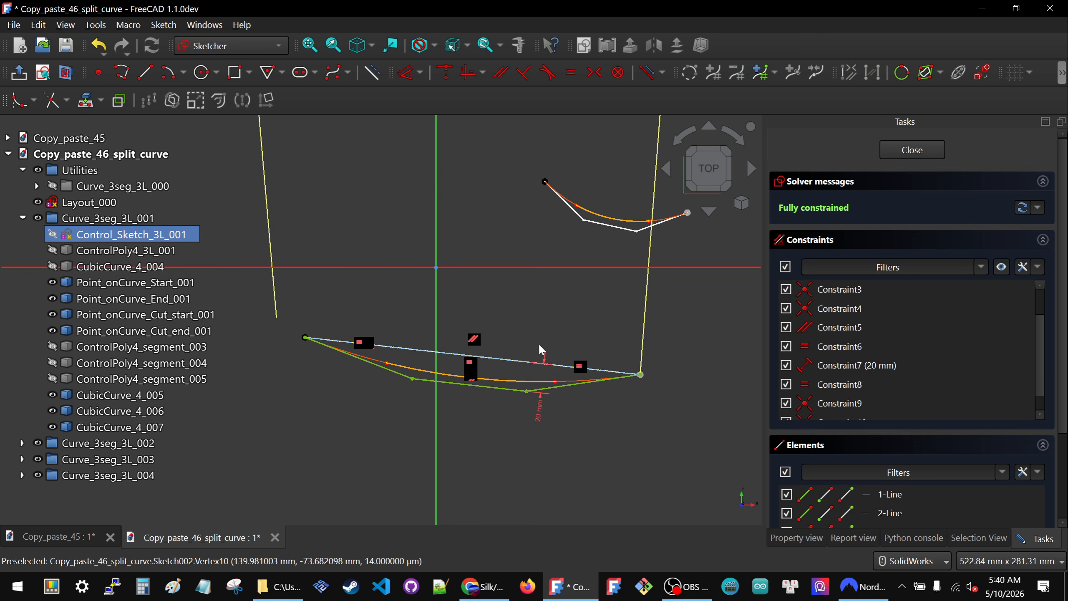
- Finish editing Control_Sketch_3L_001, hide it and collapse the Curve_3seg_3L_001 group
scroll(433, 291, down, 2)
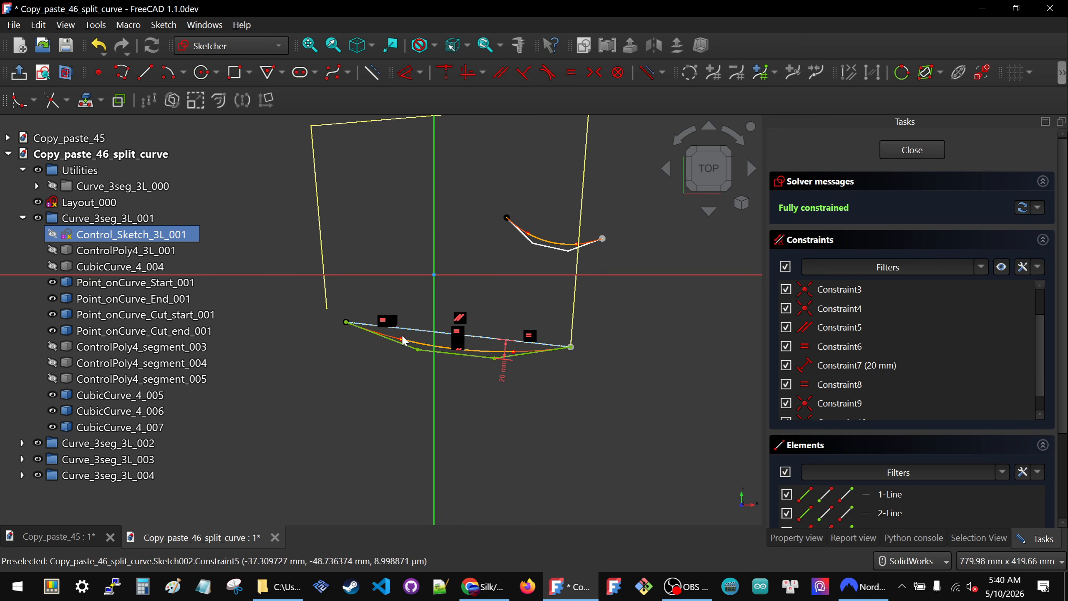
click(911, 154)
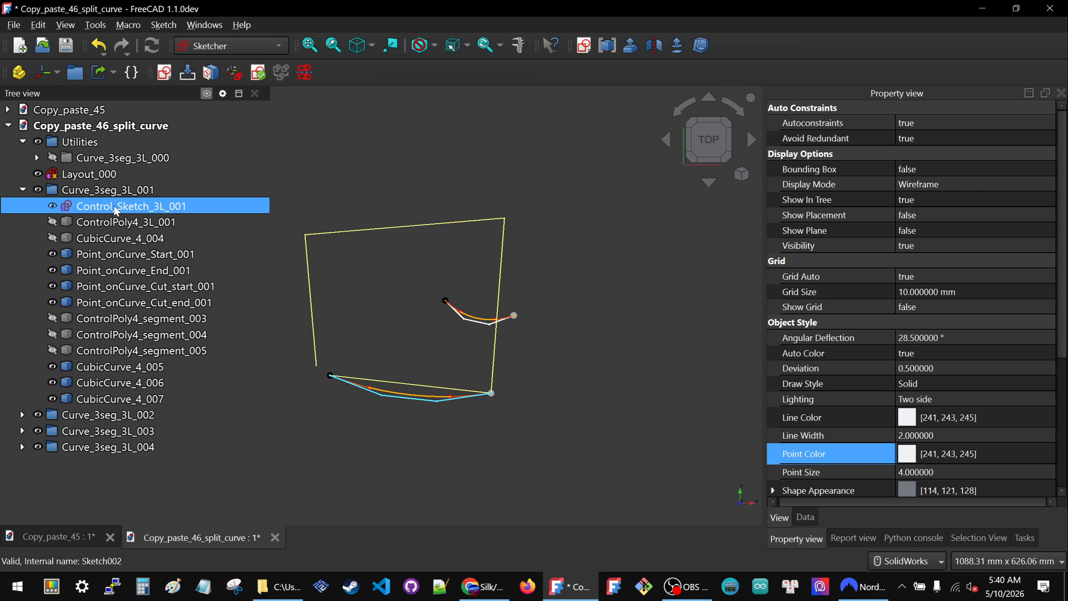
key(space)
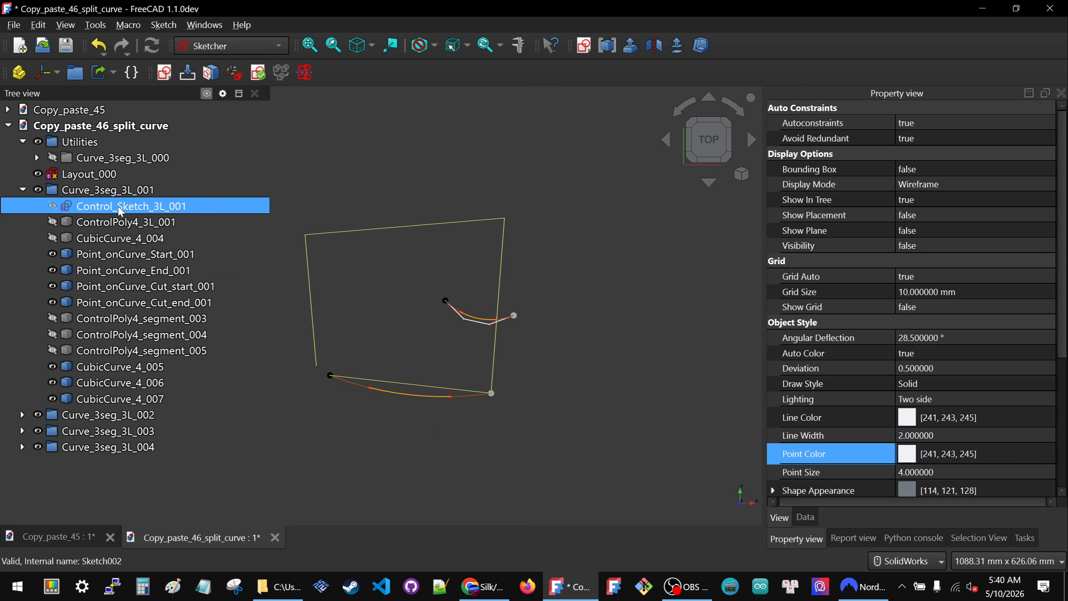
click(22, 189)
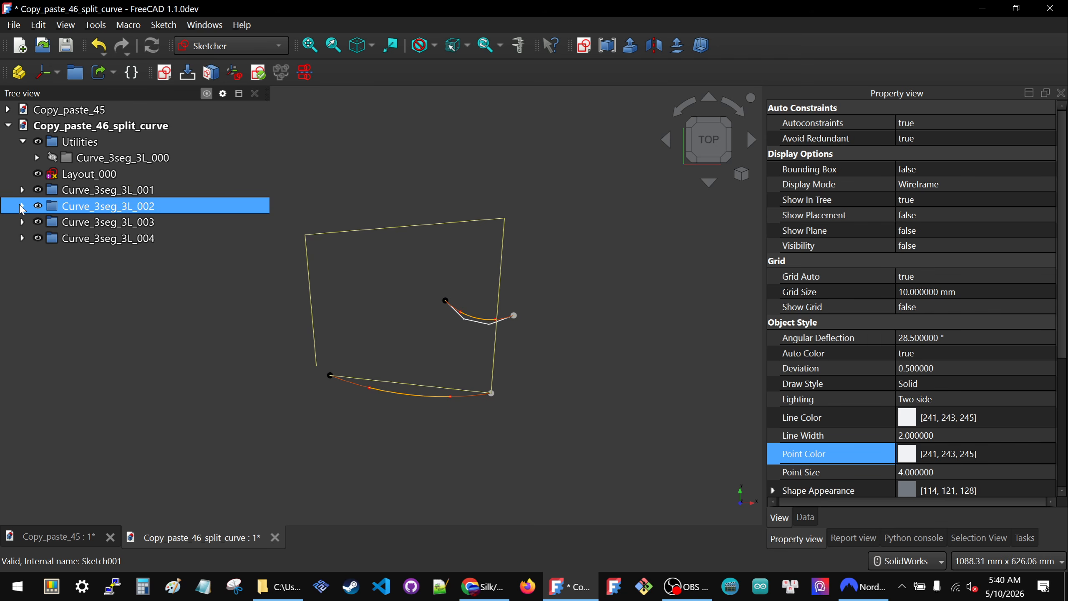
- Open Control_Sketch_3L_002 from the Curve_3seg_3L_002 group and move its control polygon outside the layout, beyond the lower right corner
click(22, 205)
double_click(89, 222)
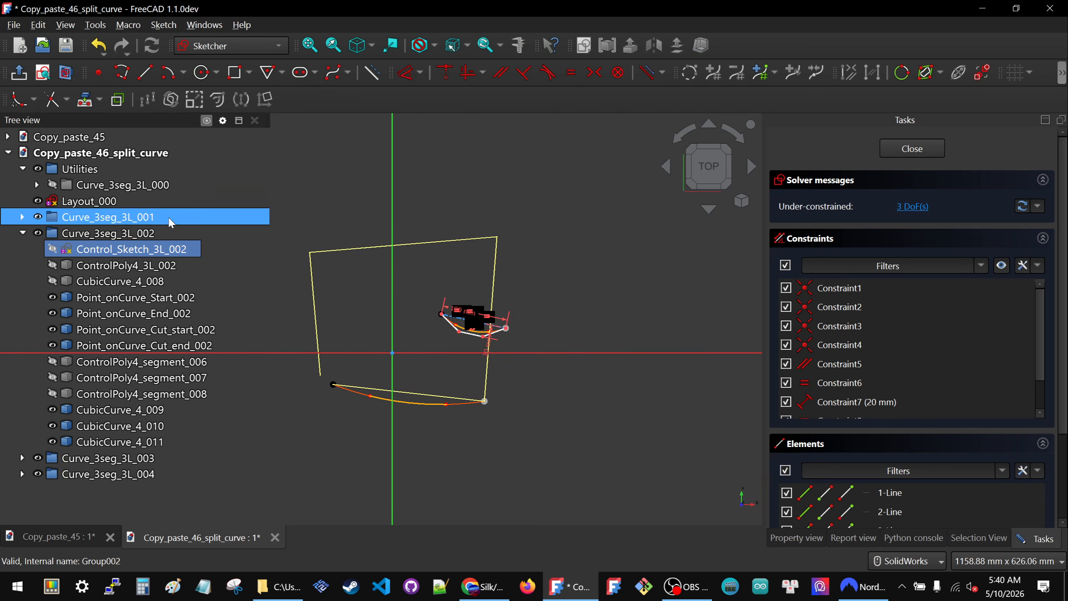
mouse_move(452, 321)
mouse_down()
mouse_move(556, 338)
mouse_move(521, 389)
mouse_up()
- Project the right layout line as external geometry and make the second control polygon's start point coincident with its lower end
scroll(556, 339, up, 4)
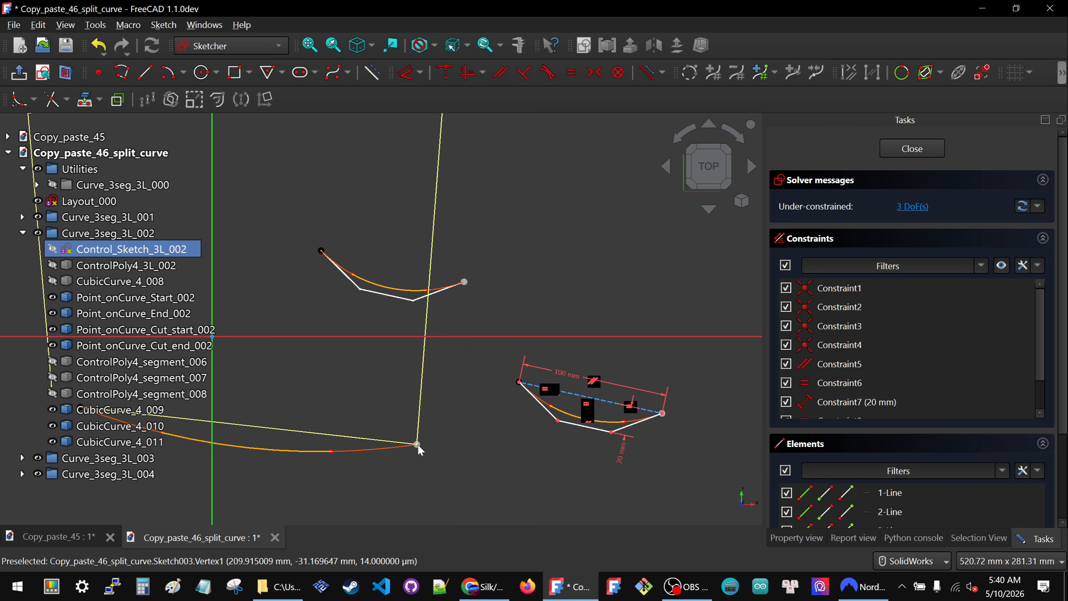
scroll(501, 402, down, 3)
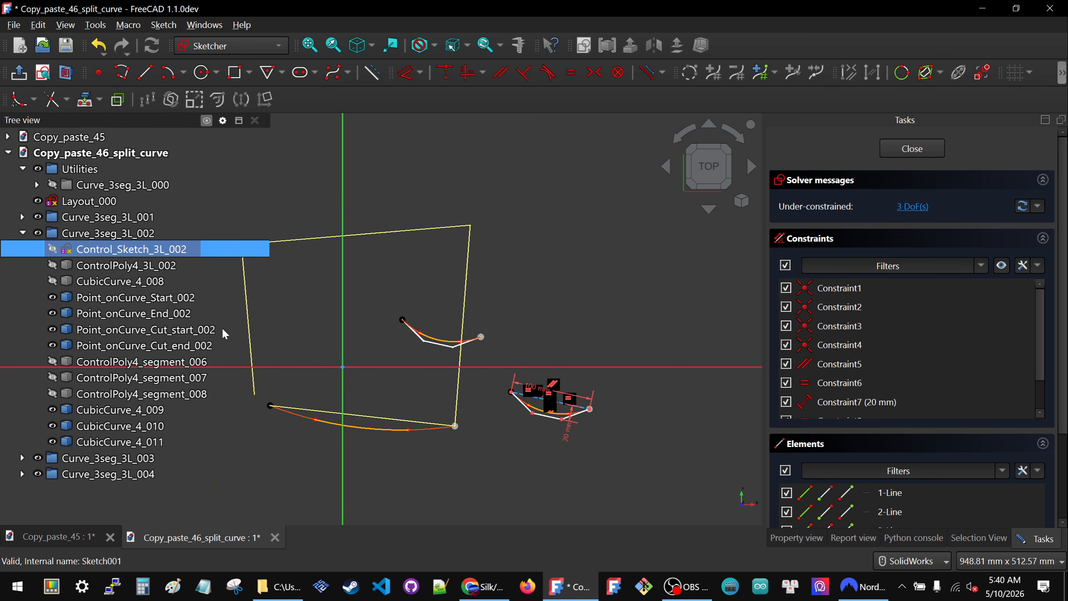
scroll(517, 417, up, 1)
scroll(517, 414, up, 2)
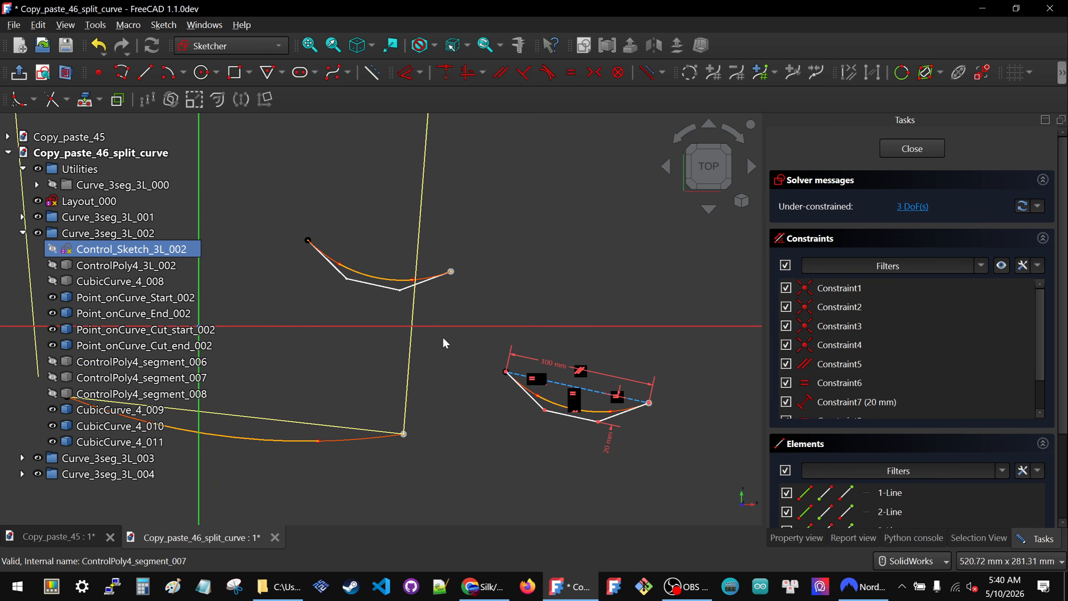
click(86, 100)
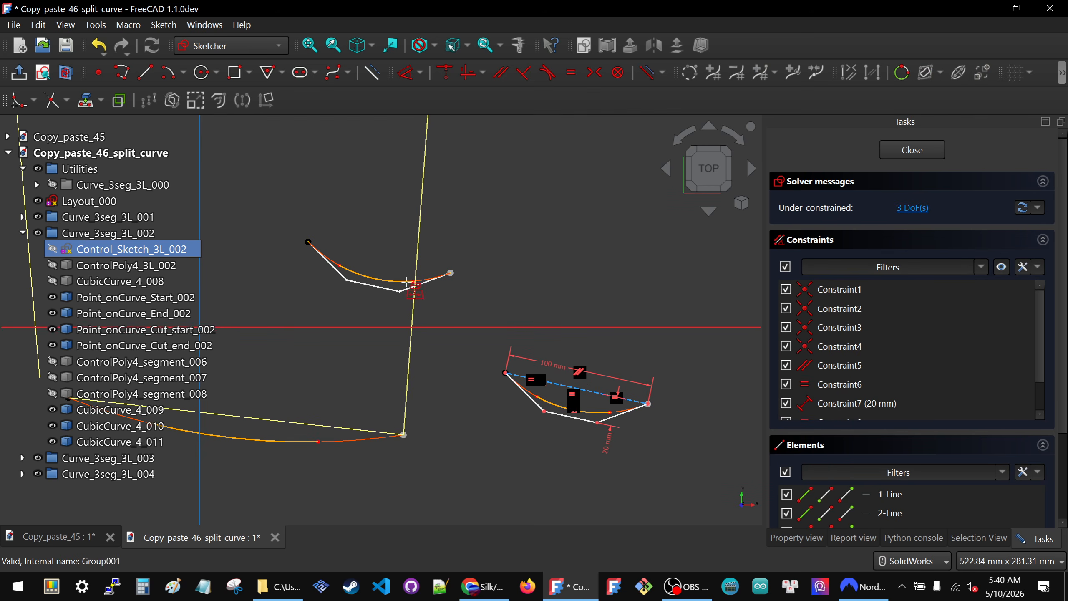
click(419, 241)
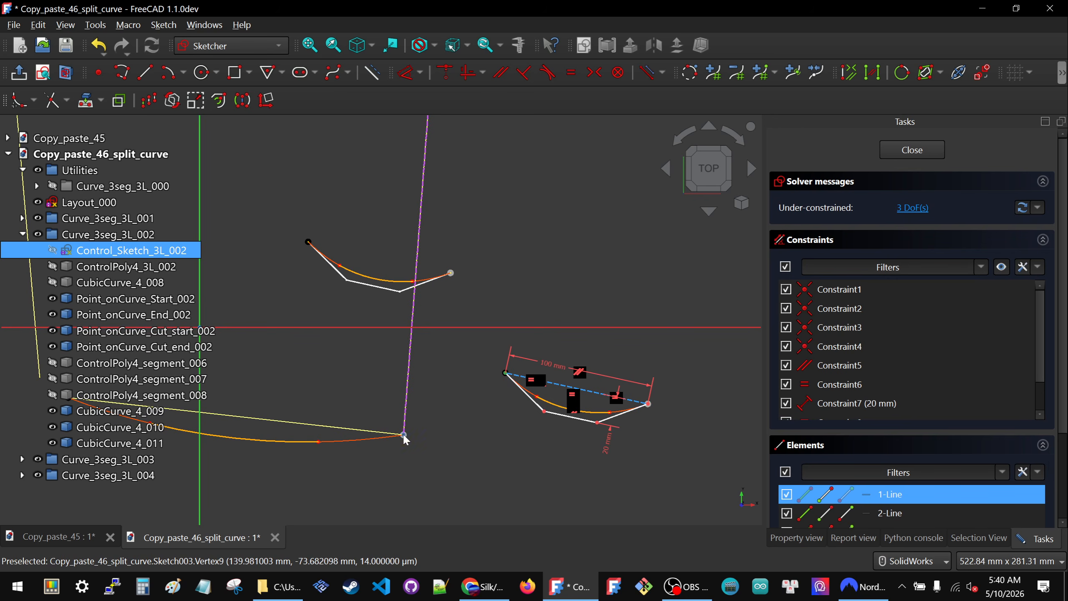
key(c)
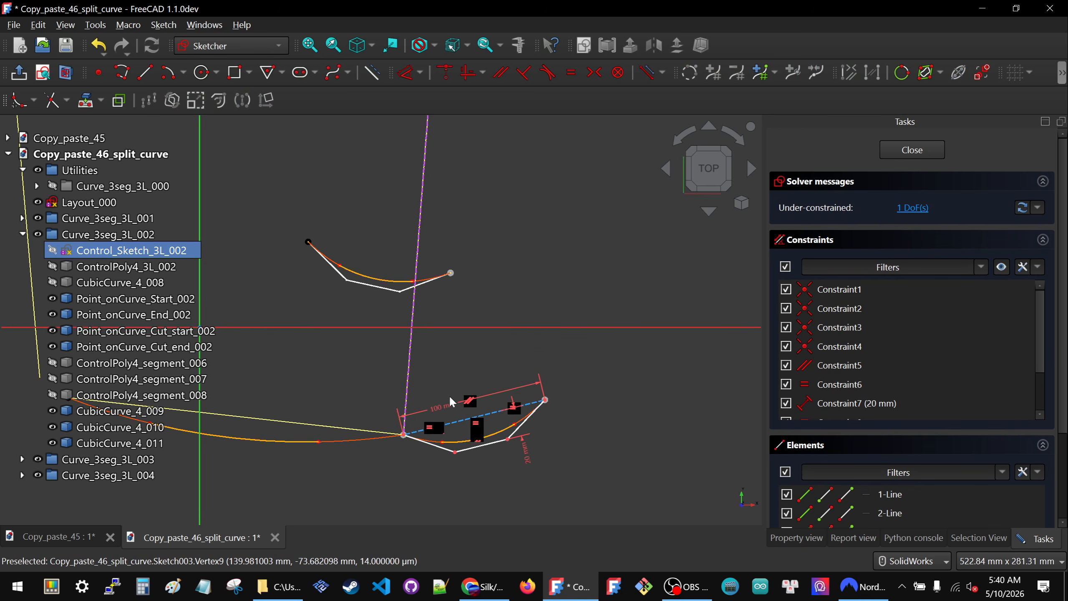
- Delete the second polygon's 100 mm length constraint and make its end point coincident with the upper end of the right layout line
scroll(532, 358, down, 3)
click(478, 201)
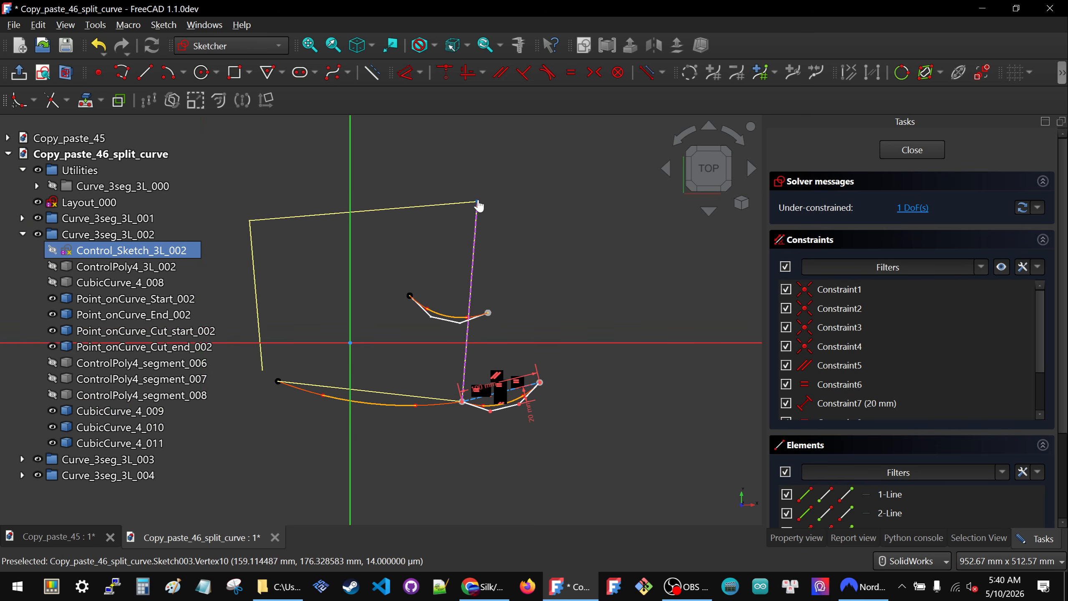
click(540, 384)
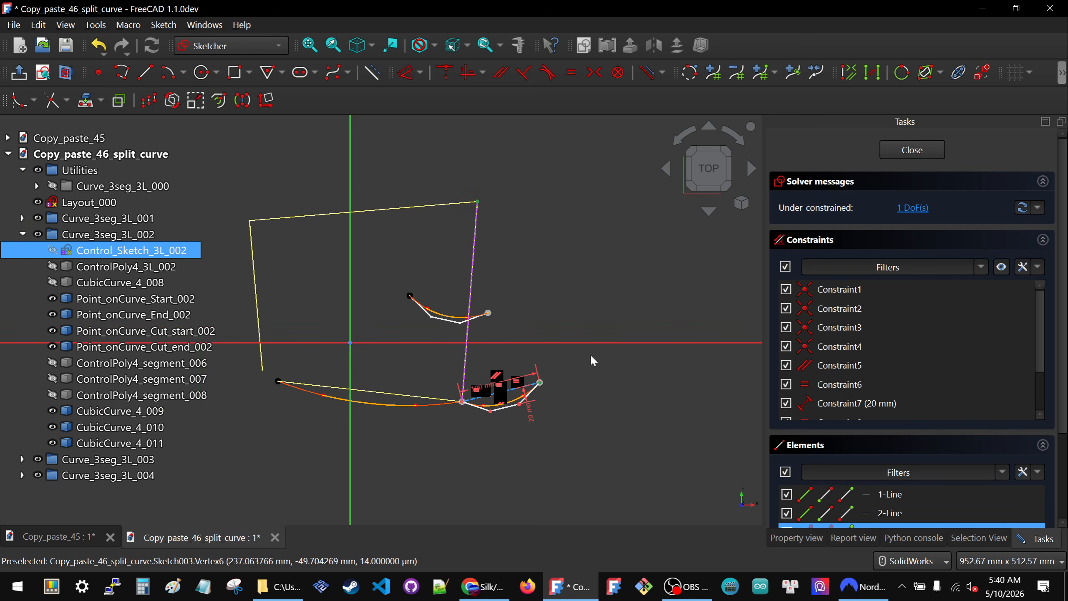
click(560, 380)
click(484, 388)
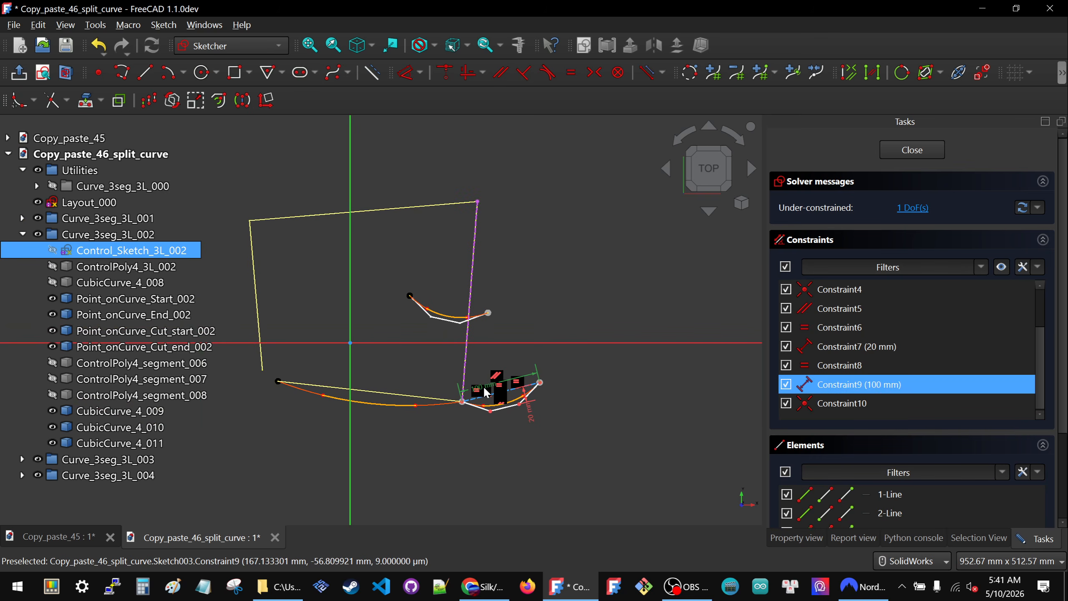
key(Delete)
click(477, 201)
key(c)
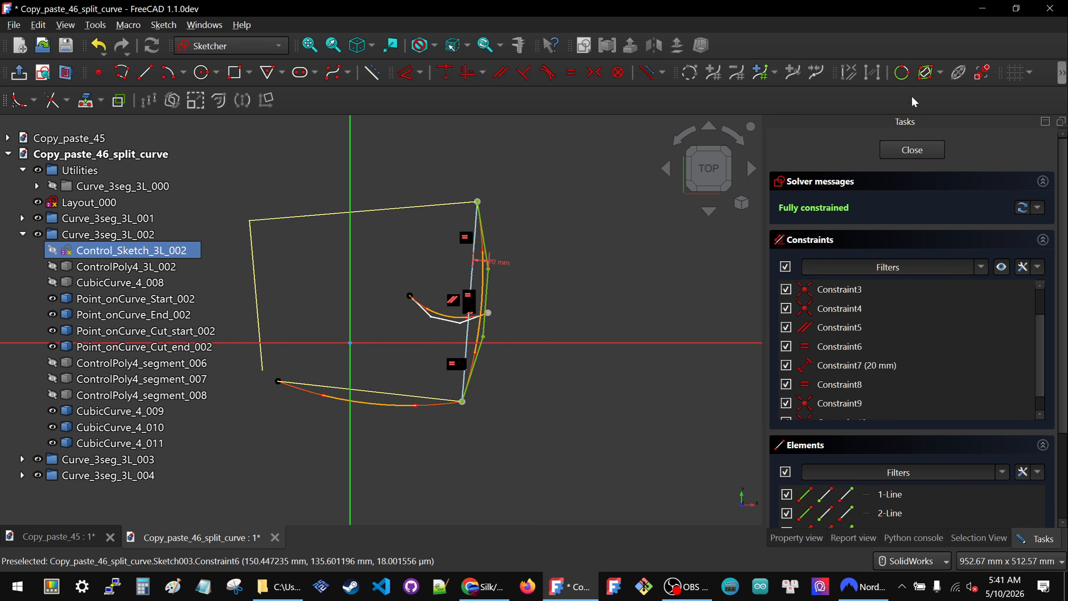
- Finish editing Control_Sketch_3L_002, hide it and collapse the Curve_3seg_3L_002 group
click(902, 150)
click(65, 224)
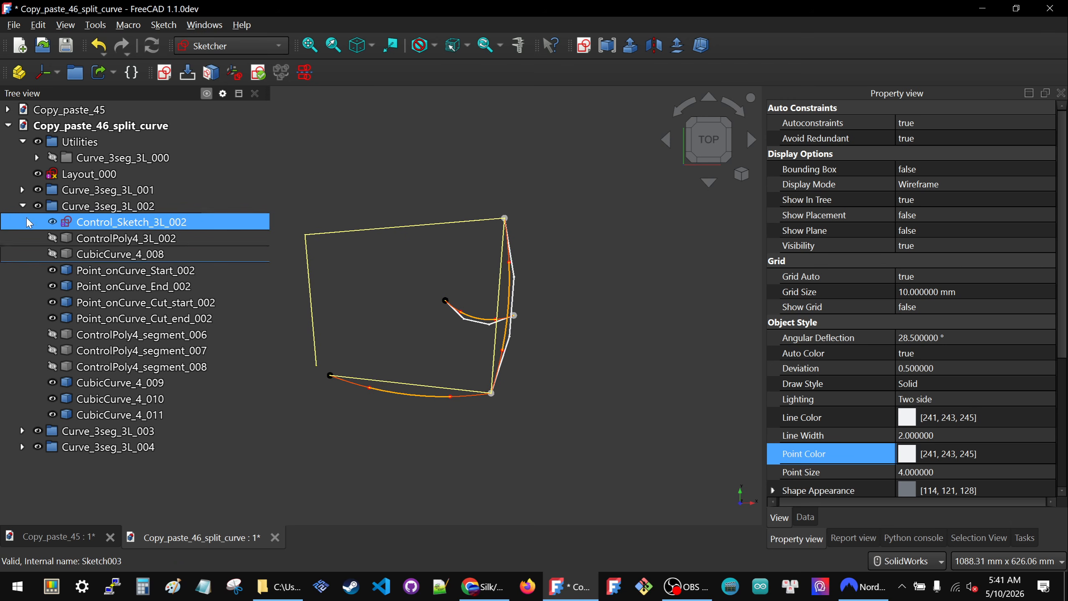
key(space)
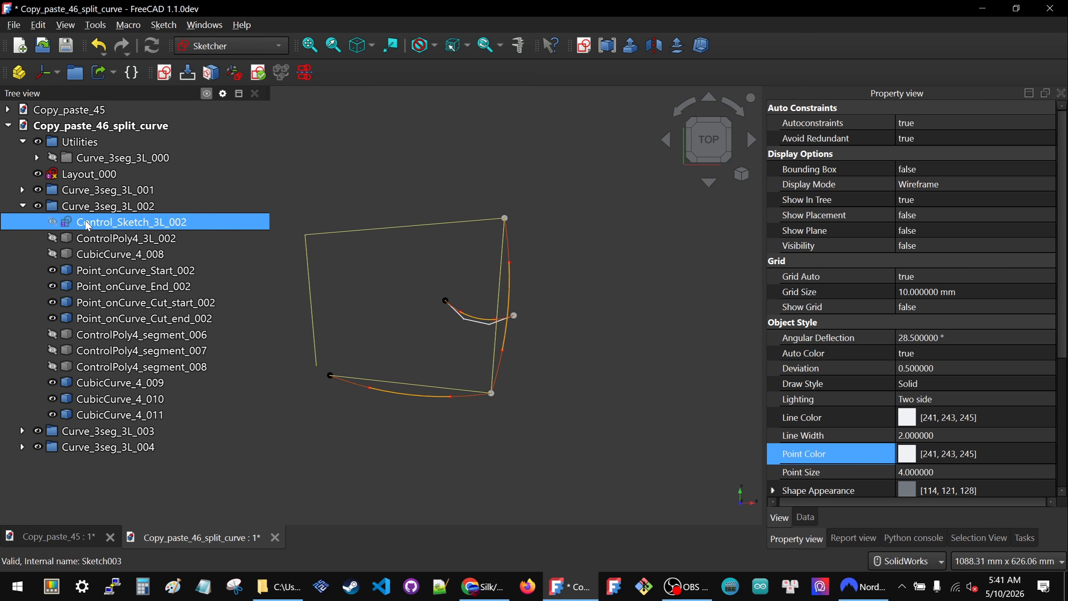
click(22, 206)
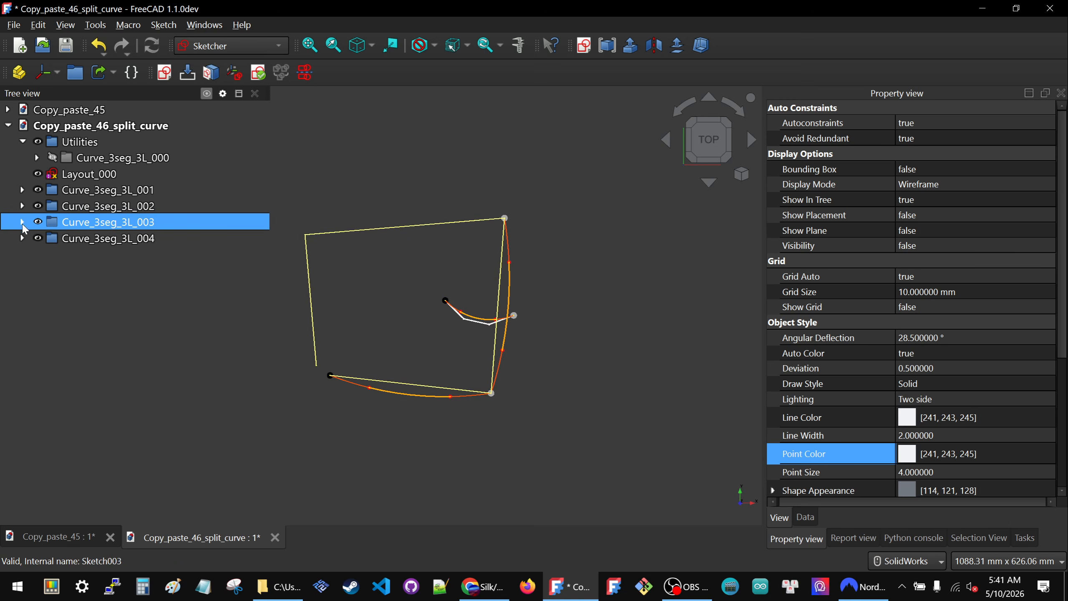
- Open Control_Sketch_3L_003 from the Curve_3seg_3L_003 group and move its control polygon above the layout's upper line, near the right corner
click(22, 221)
double_click(125, 238)
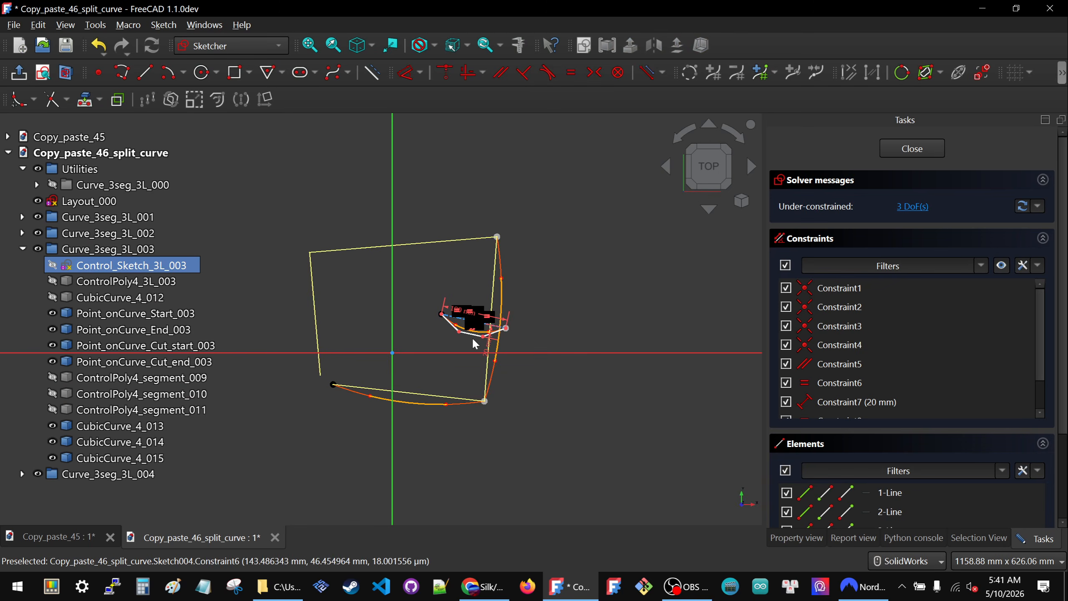
drag(465, 327, 465, 204)
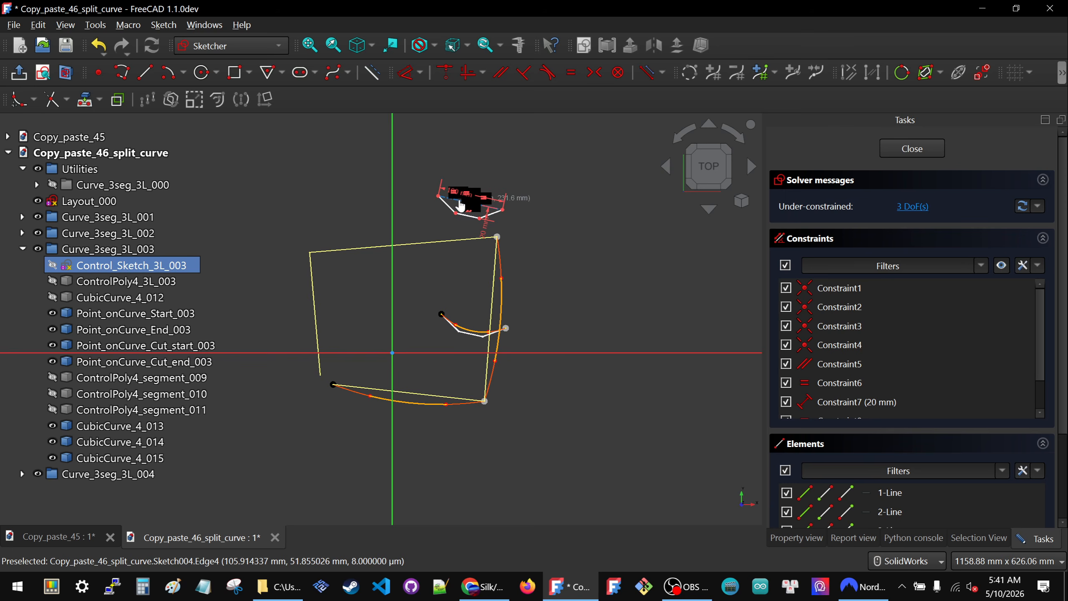
scroll(515, 209, up, 2)
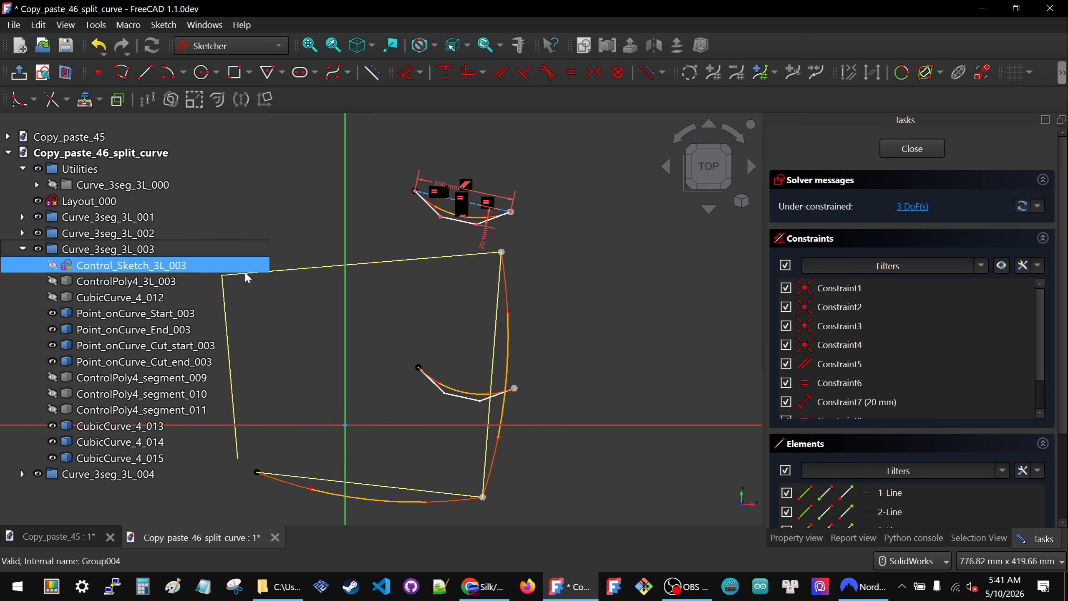
scroll(534, 302, down, 2)
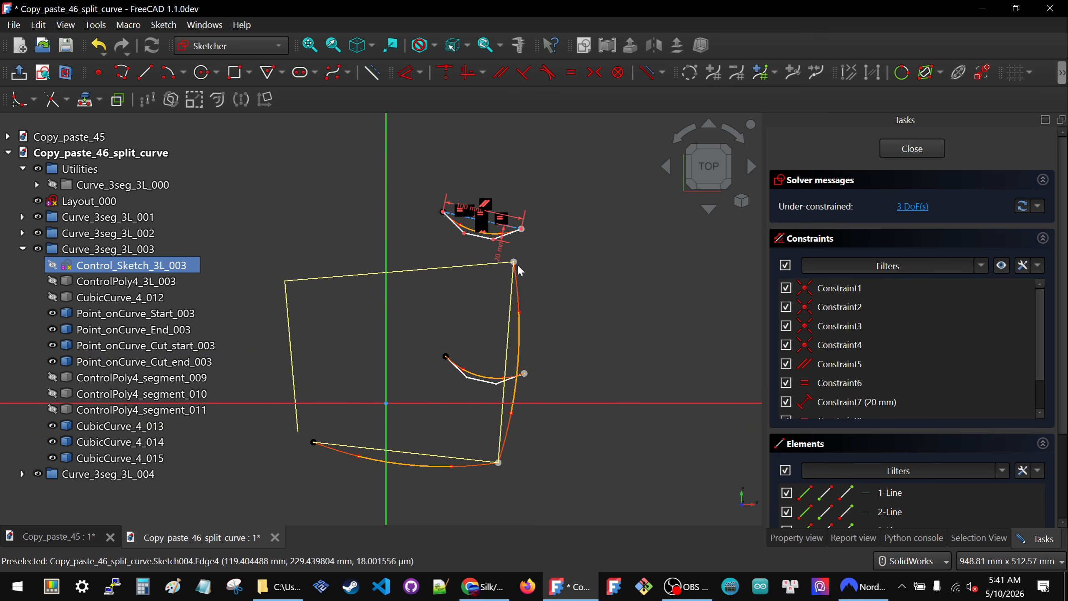
- Project the upper layout line as external geometry and make the third control polygon's start point coincident with the line's right end
mouse_move(443, 211)
mouse_down()
mouse_move(448, 200)
mouse_move(580, 201)
mouse_move(642, 256)
mouse_move(591, 314)
mouse_move(542, 265)
mouse_move(458, 227)
mouse_up()
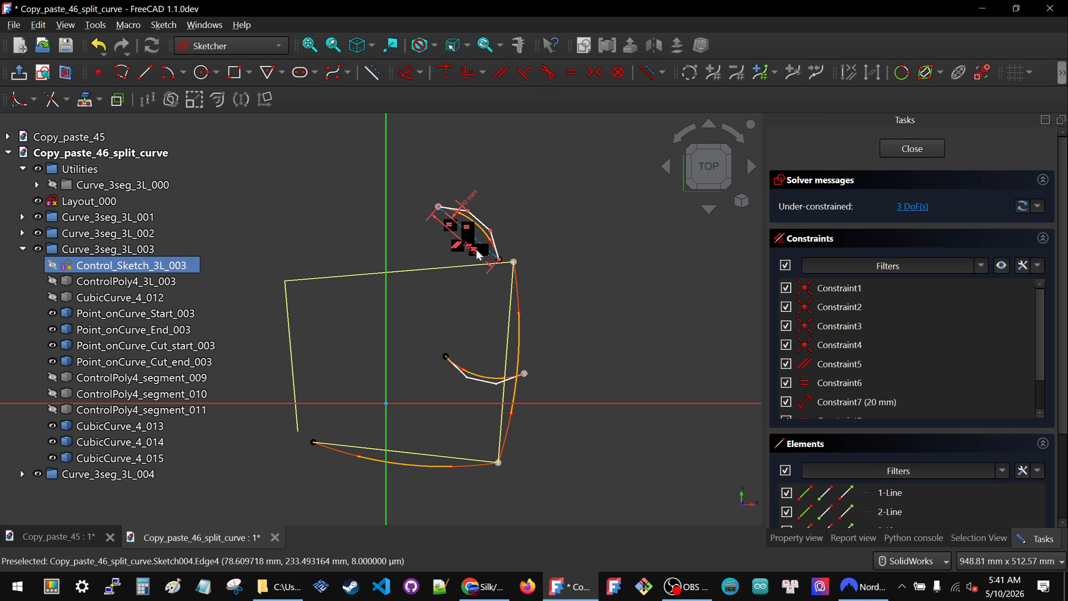
click(86, 99)
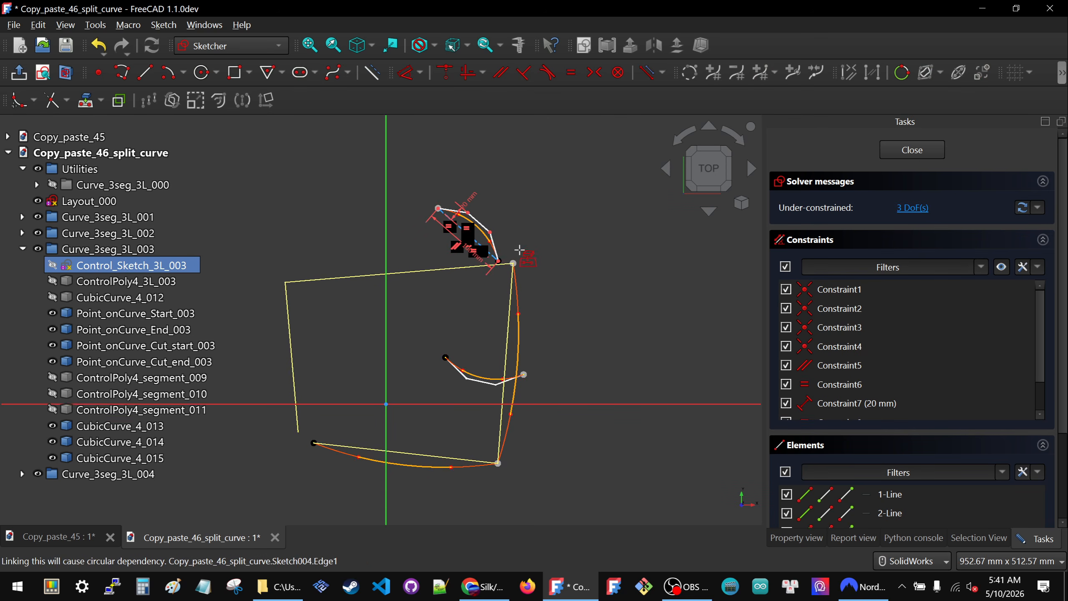
click(437, 268)
scroll(558, 281, up, 3)
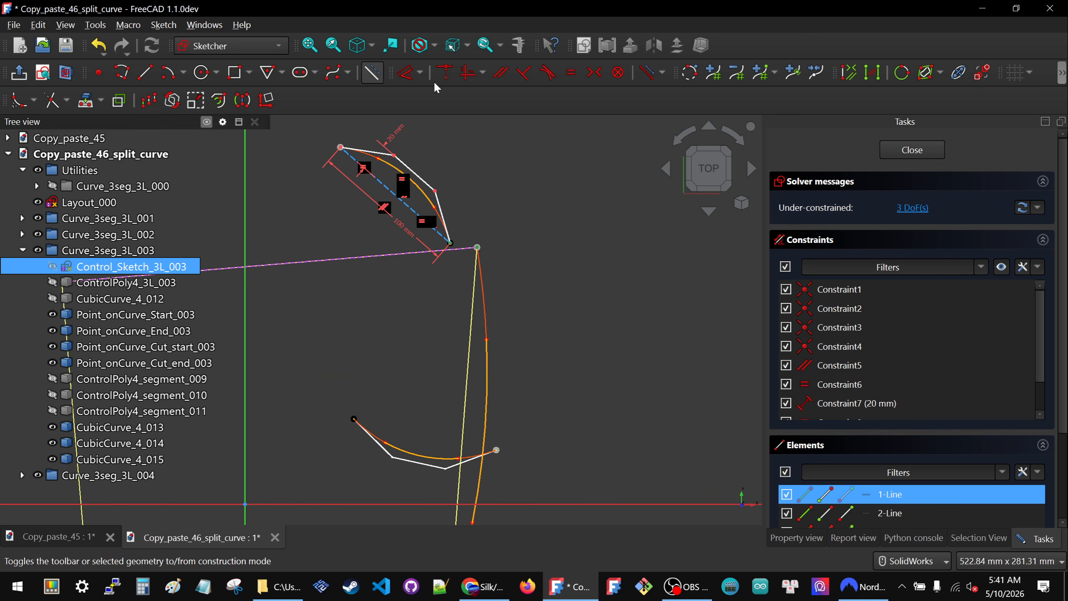
key(c)
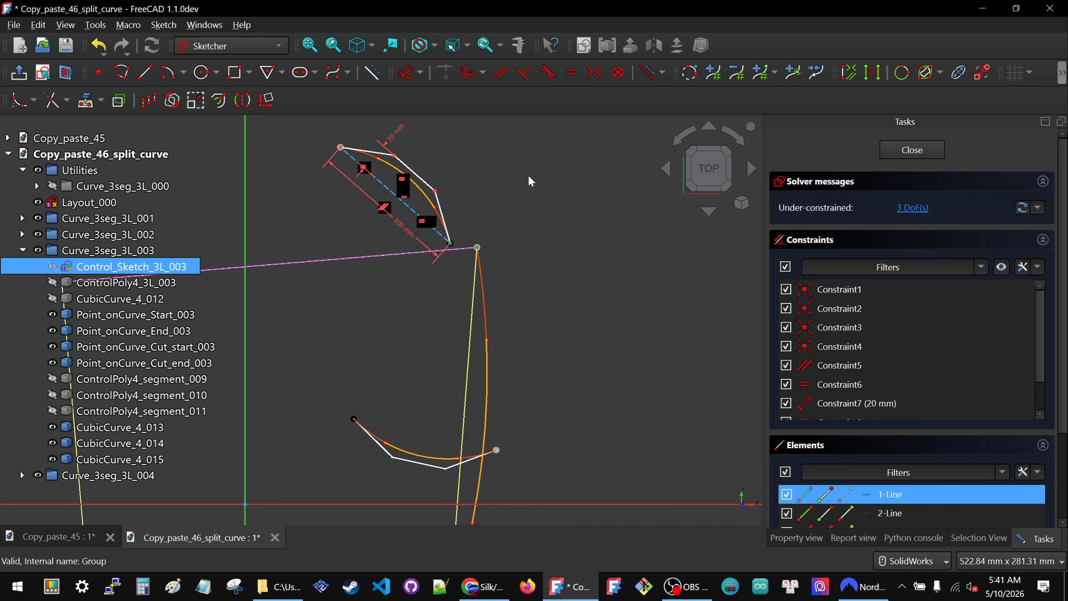
- Delete the third polygon's 100 mm length constraint and make its end point coincident with the left end of the upper layout line
scroll(536, 188, down, 2)
click(462, 213)
key(Delete)
mouse_move(419, 167)
mouse_down()
mouse_move(274, 209)
mouse_move(223, 241)
mouse_up()
scroll(679, 248, down, 3)
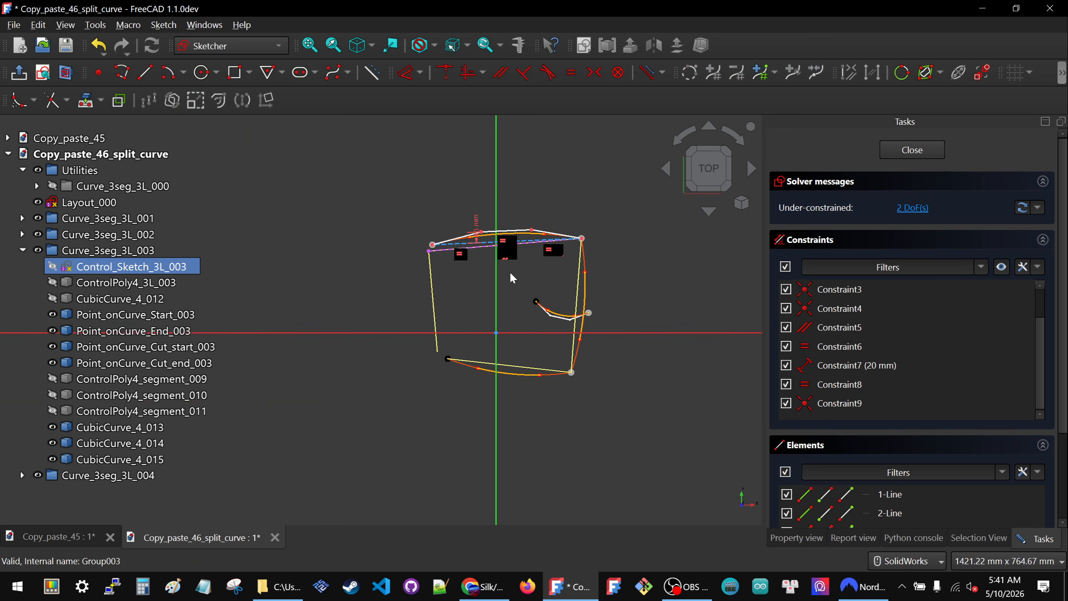
scroll(464, 267, up, 2)
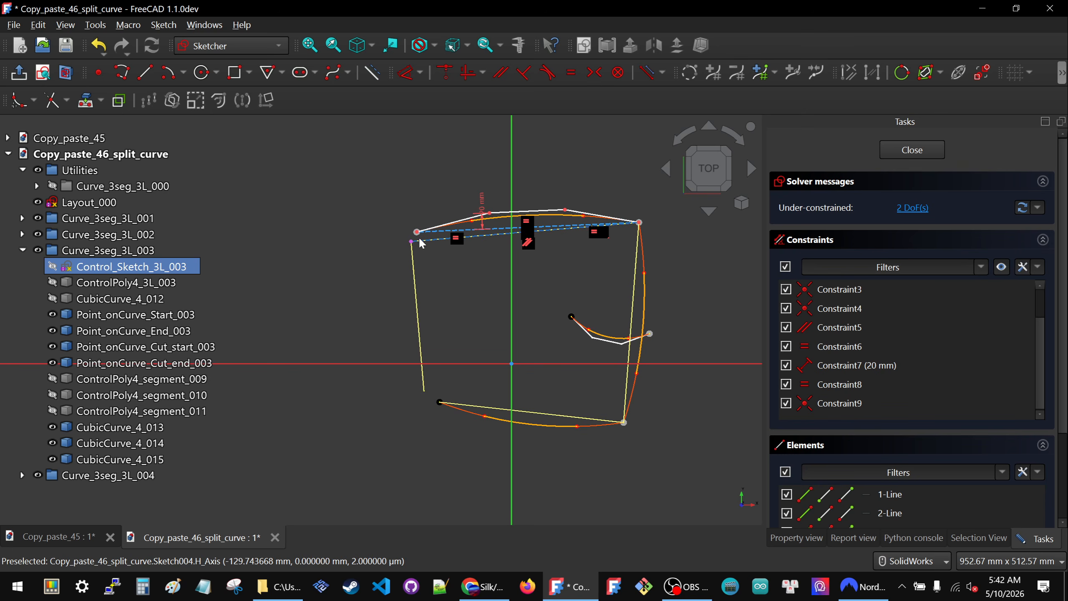
click(410, 248)
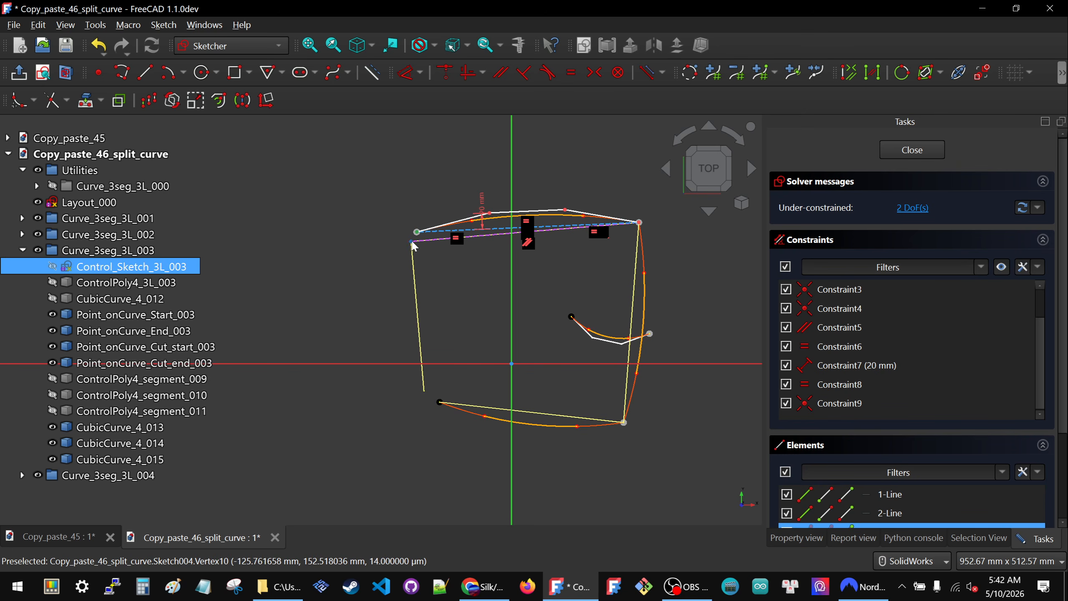
key(c)
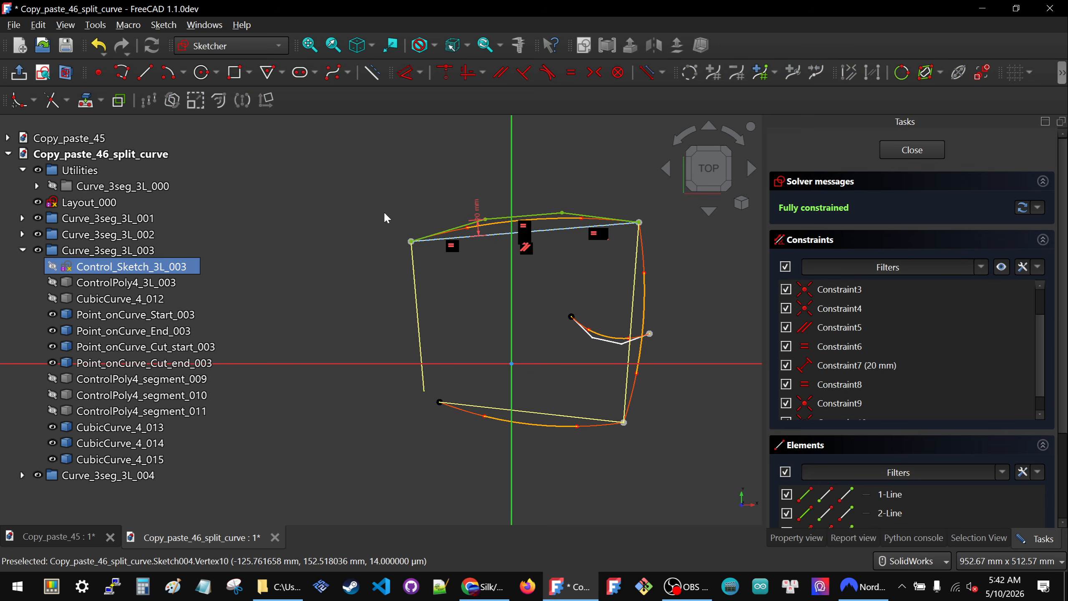
- Finish editing and hide Control_Sketch_3L_003, collapse its group, and open Control_Sketch_3L_004 from the Curve_3seg_3L_004 group
click(912, 151)
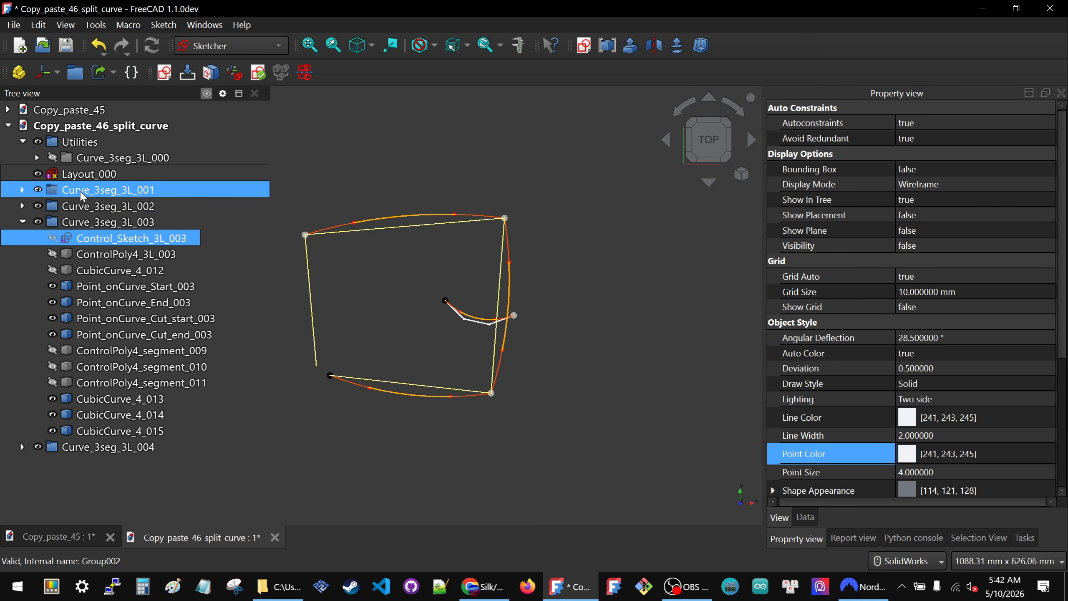
click(23, 221)
click(22, 238)
double_click(126, 253)
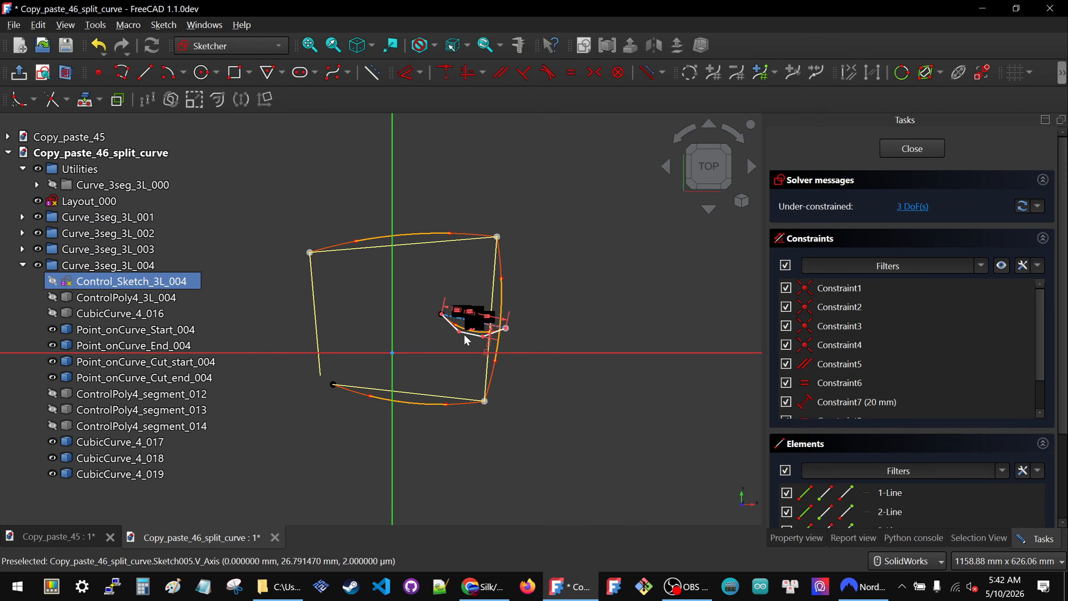
mouse_move(466, 330)
mouse_down()
mouse_move(336, 302)
mouse_move(438, 324)
mouse_up()
scroll(447, 328, up, 3)
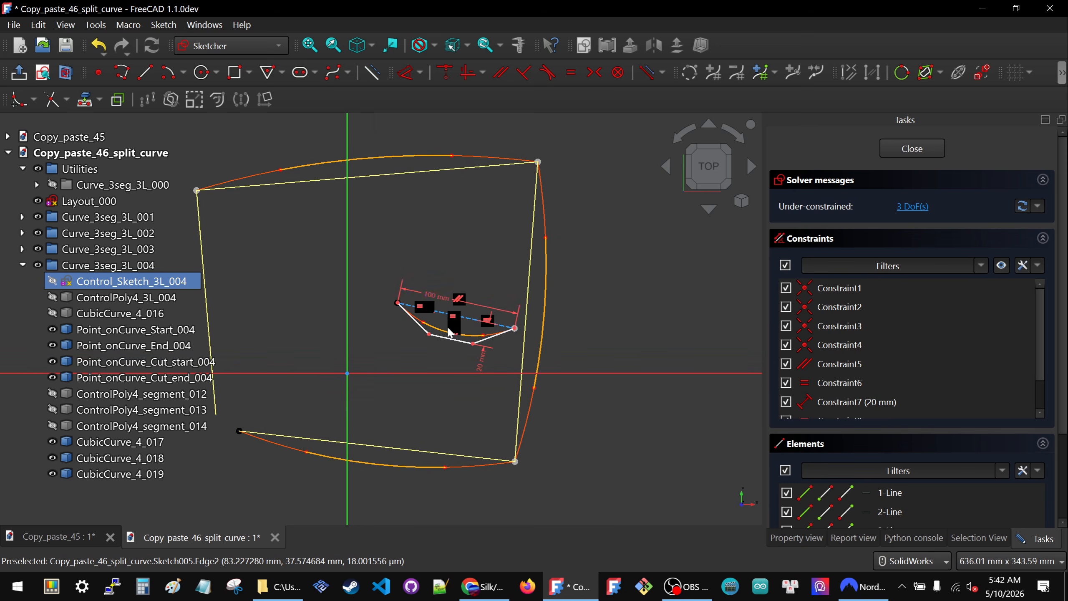
click(440, 298)
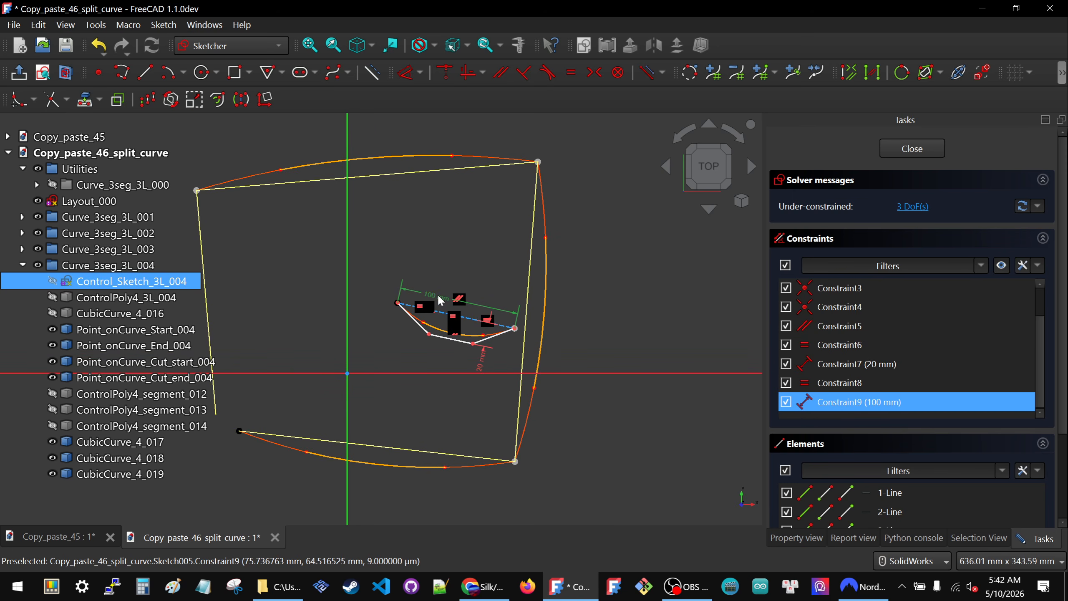
key(Delete)
scroll(457, 254, down, 3)
mouse_move(426, 285)
mouse_down()
mouse_move(326, 246)
mouse_move(423, 281)
mouse_move(331, 246)
mouse_move(421, 275)
mouse_move(378, 262)
mouse_move(410, 273)
mouse_move(397, 272)
mouse_up()
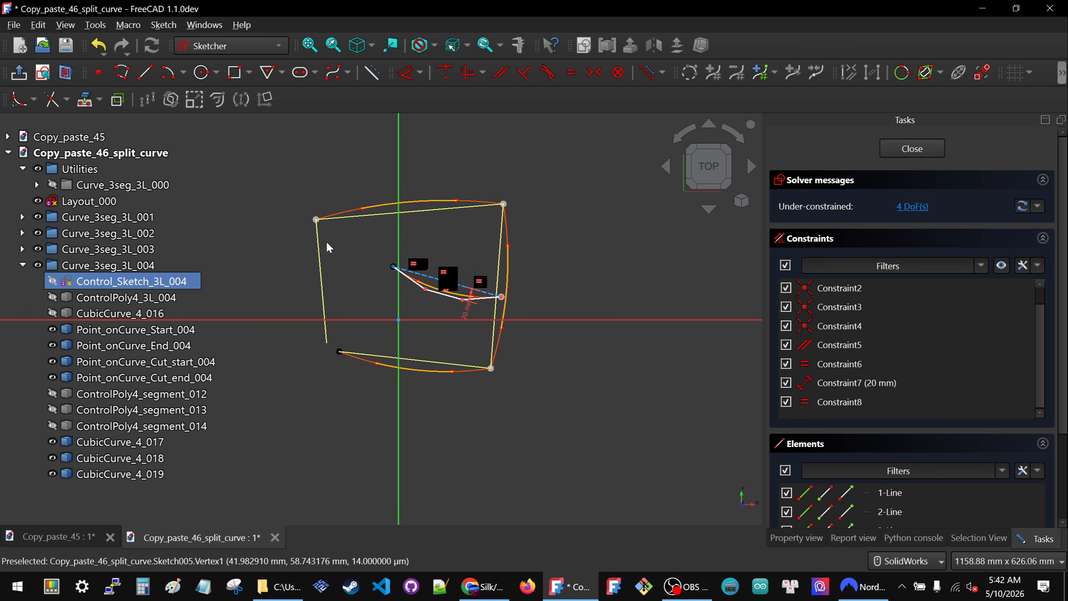
key(ctrl+z)
key(ctrl+z)
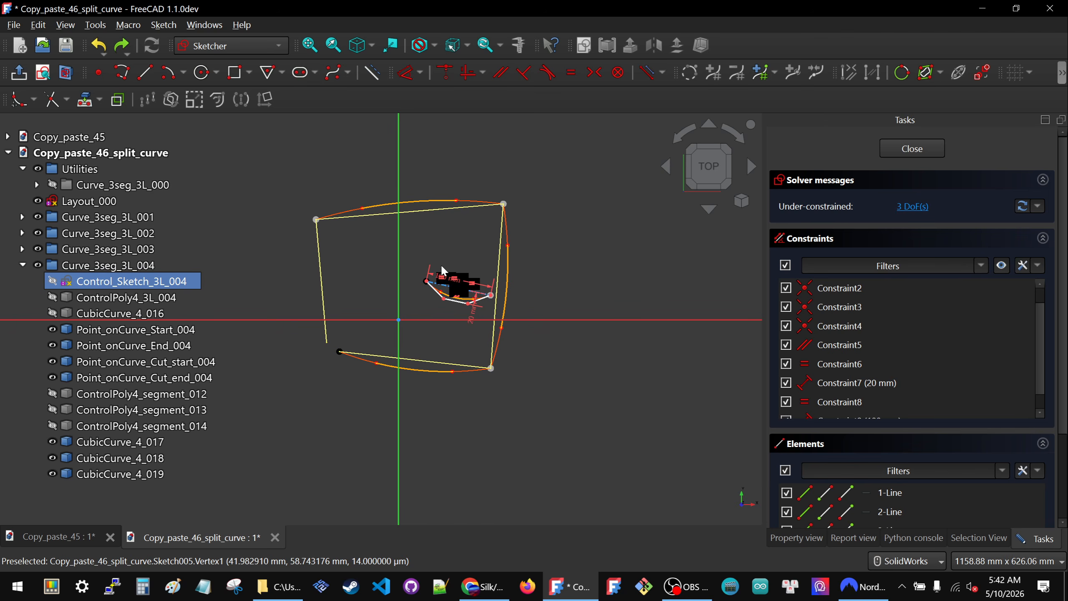
- Project the left layout line as external geometry and make the fourth control polygon's start point coincident with its upper end
drag(426, 283, 329, 239)
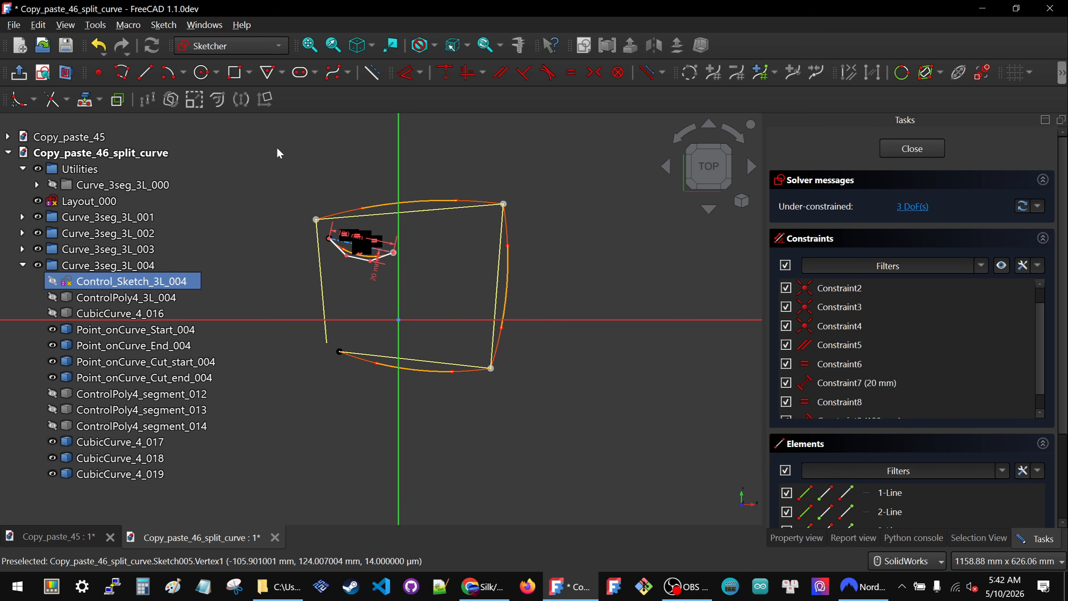
click(86, 105)
click(321, 273)
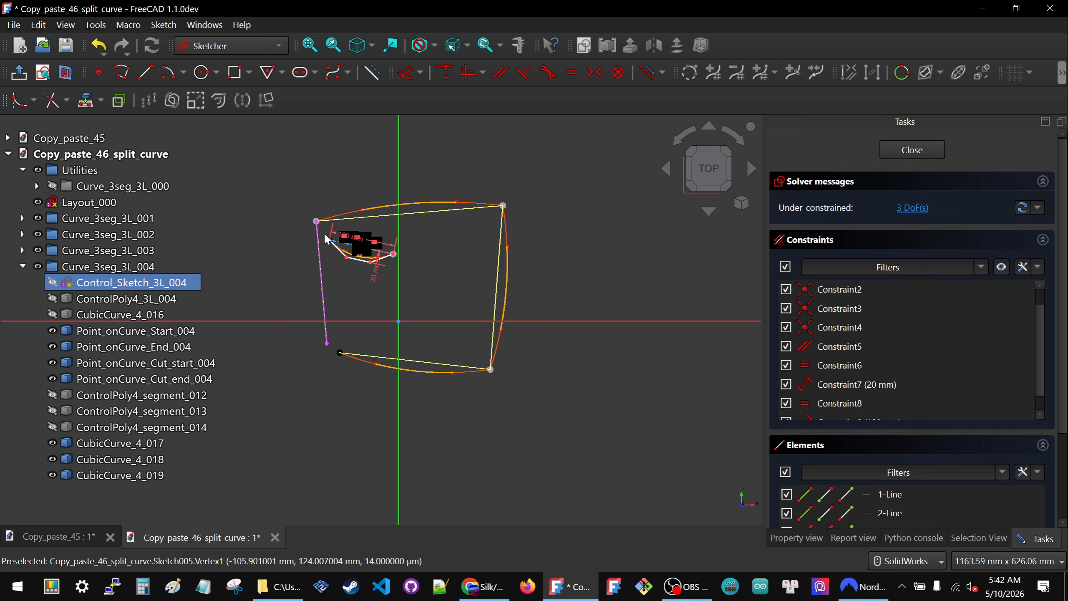
click(329, 243)
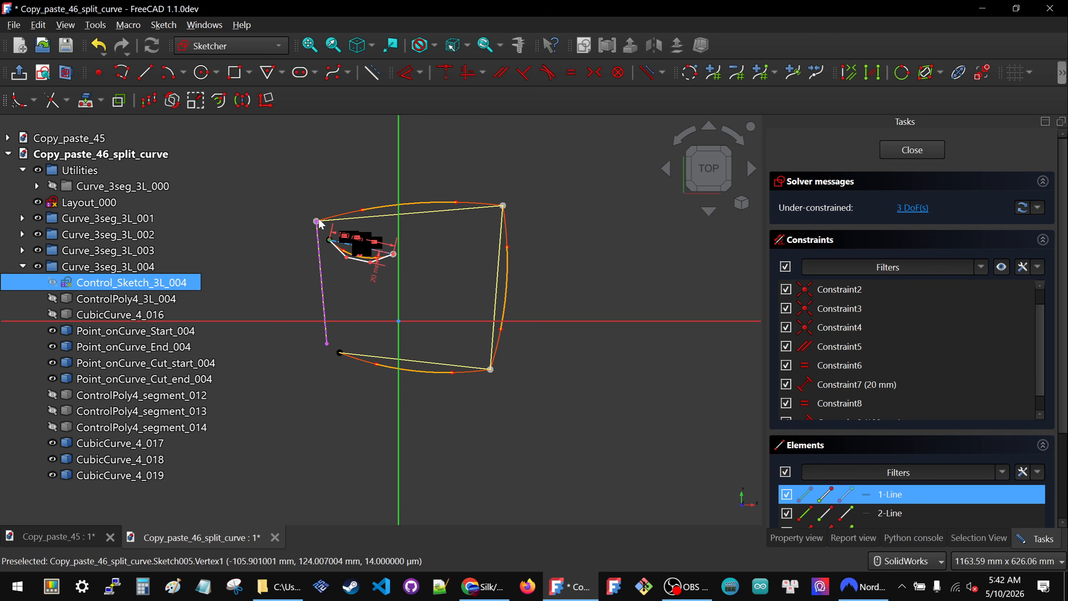
key(c)
click(316, 221)
- Delete the fourth polygon's 100 mm length constraint and make its end point coincident with the lower end of the left layout line
drag(332, 227, 368, 191)
key(Delete)
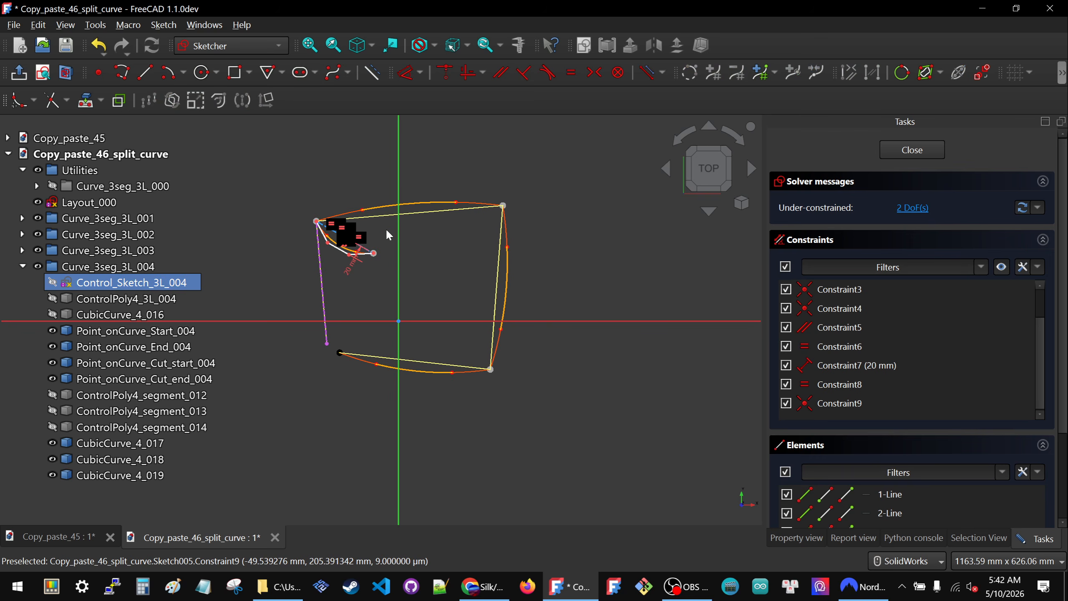
drag(375, 255, 316, 345)
scroll(315, 345, up, 2)
click(317, 347)
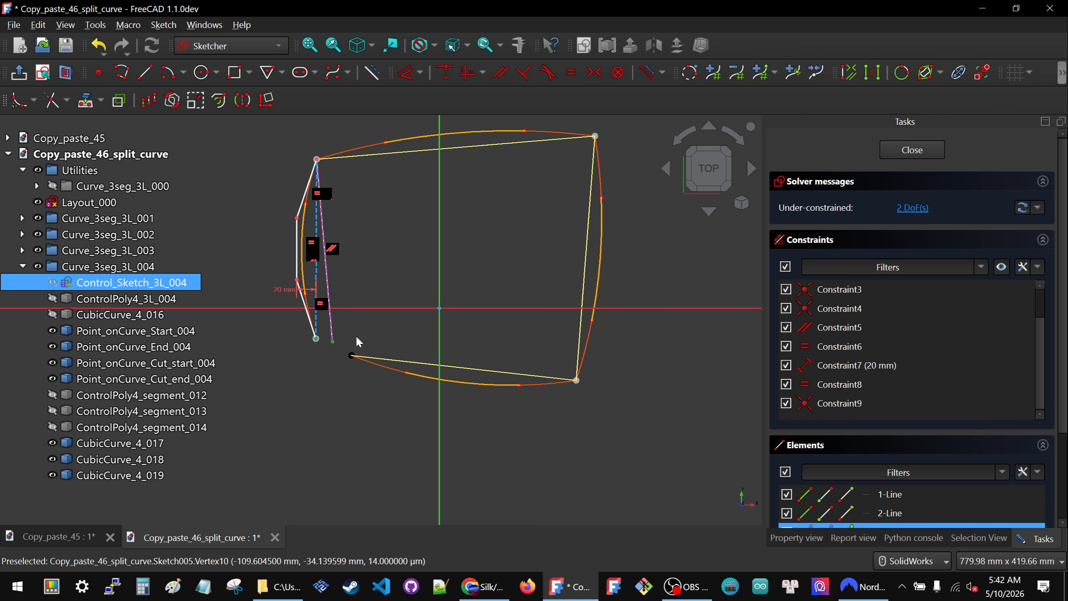
- Finish editing Control_Sketch_3L_004, hide it and collapse the Curve_3seg_3L_004 group
click(898, 155)
key(space)
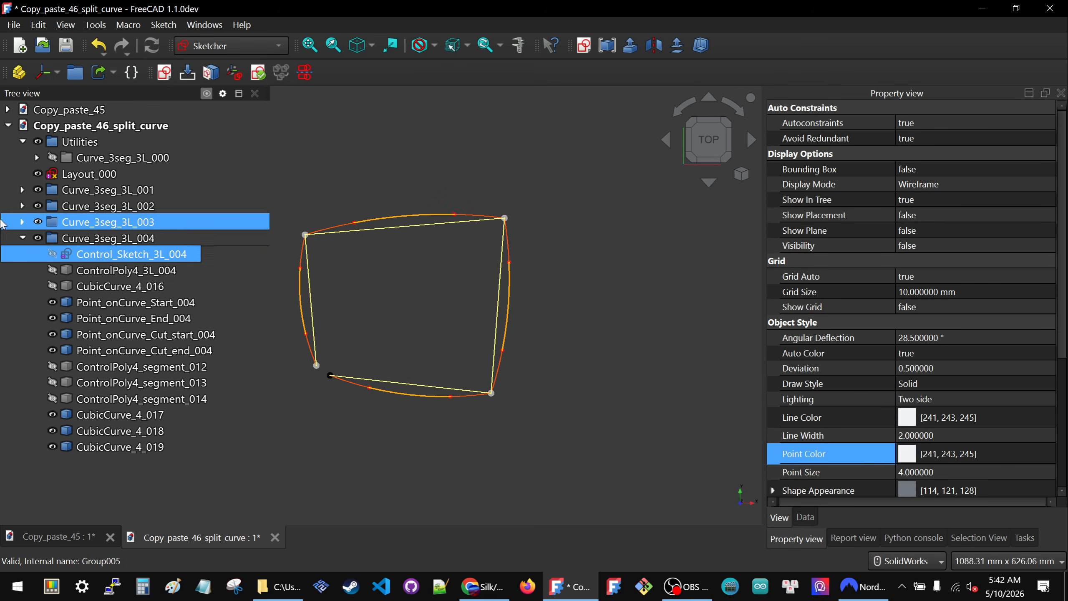
click(23, 238)
click(336, 272)
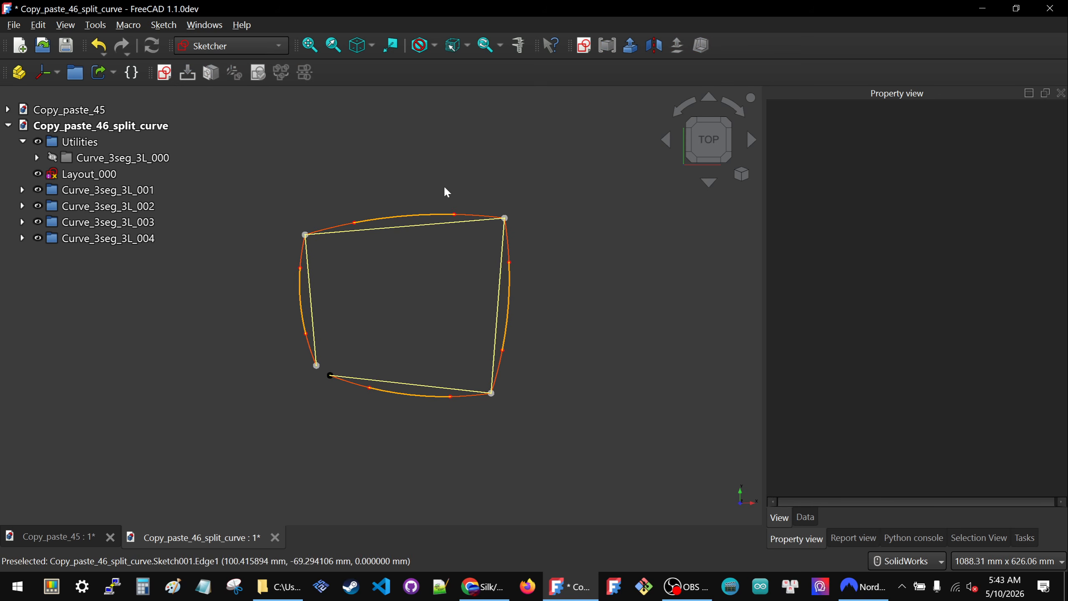
- Expand the Curve_3seg_3L_001 group and highlight Layout_000 to examine the layout lines against the attached curves
click(23, 191)
click(86, 180)
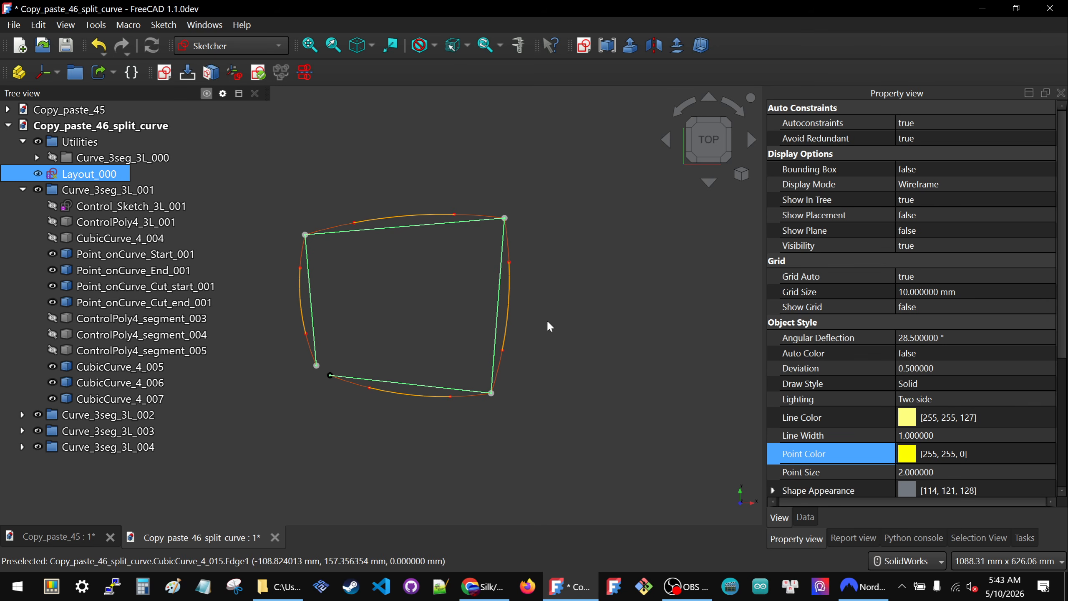
scroll(601, 297, down, 4)
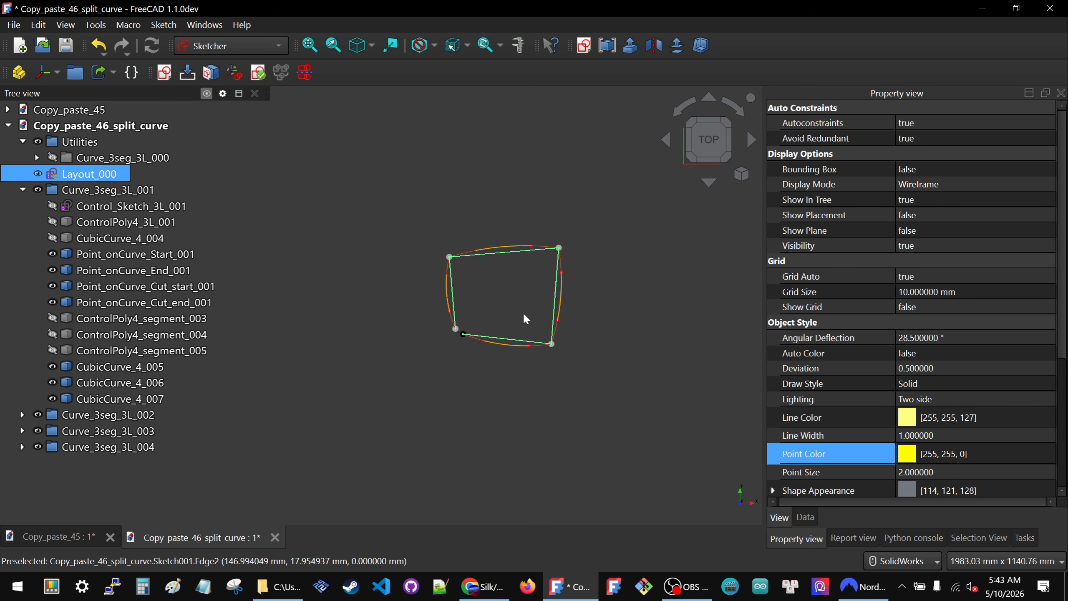
scroll(522, 312, up, 4)
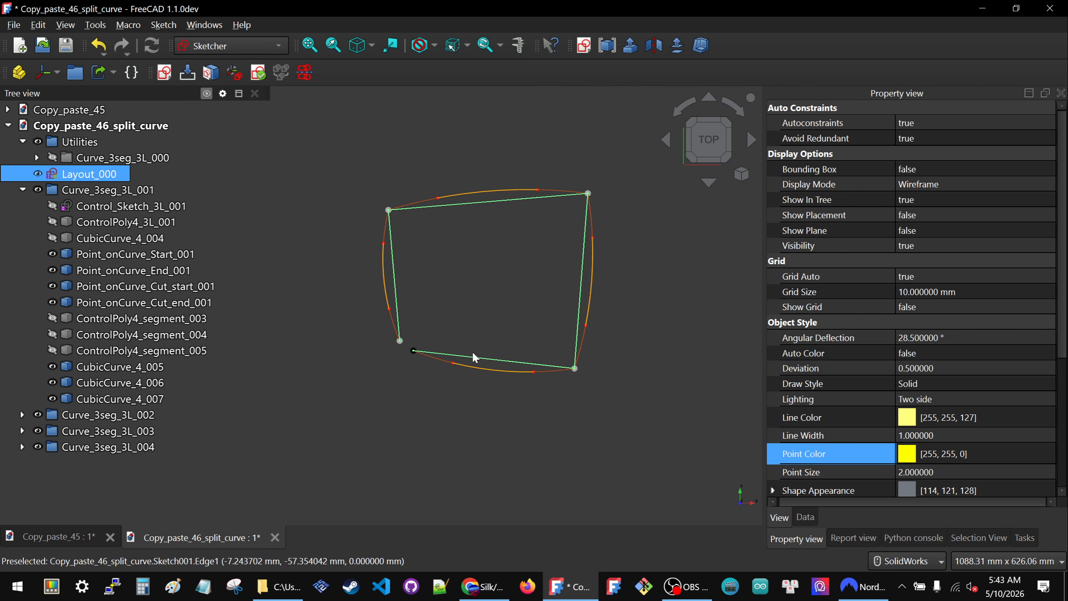
click(483, 329)
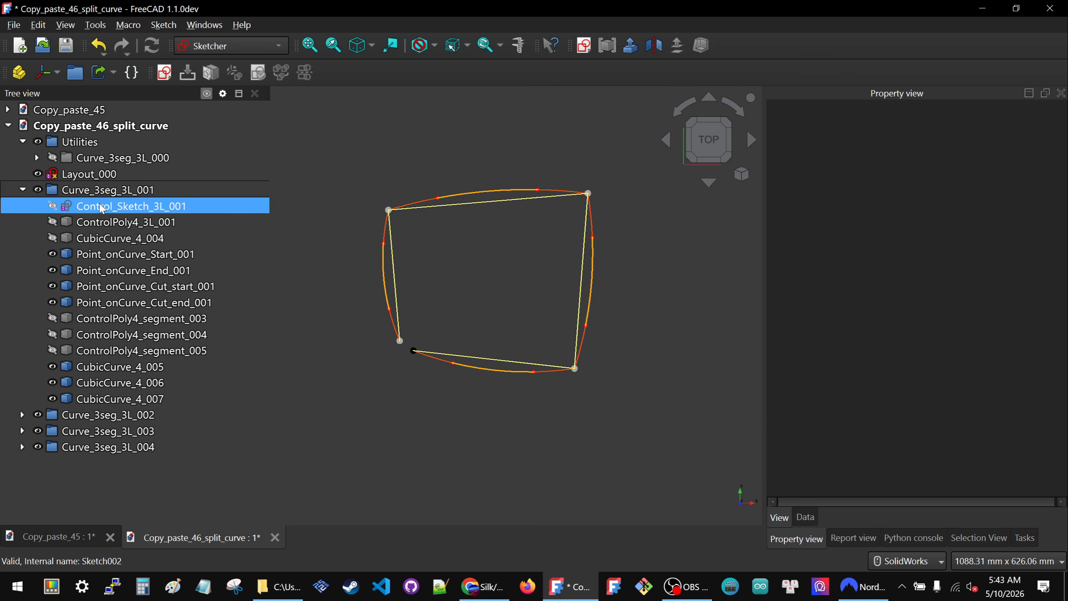
- Show Control_Sketch_3L_001 and examine its control polygon along the lower layout line
click(102, 207)
key(space)
scroll(532, 383, up, 3)
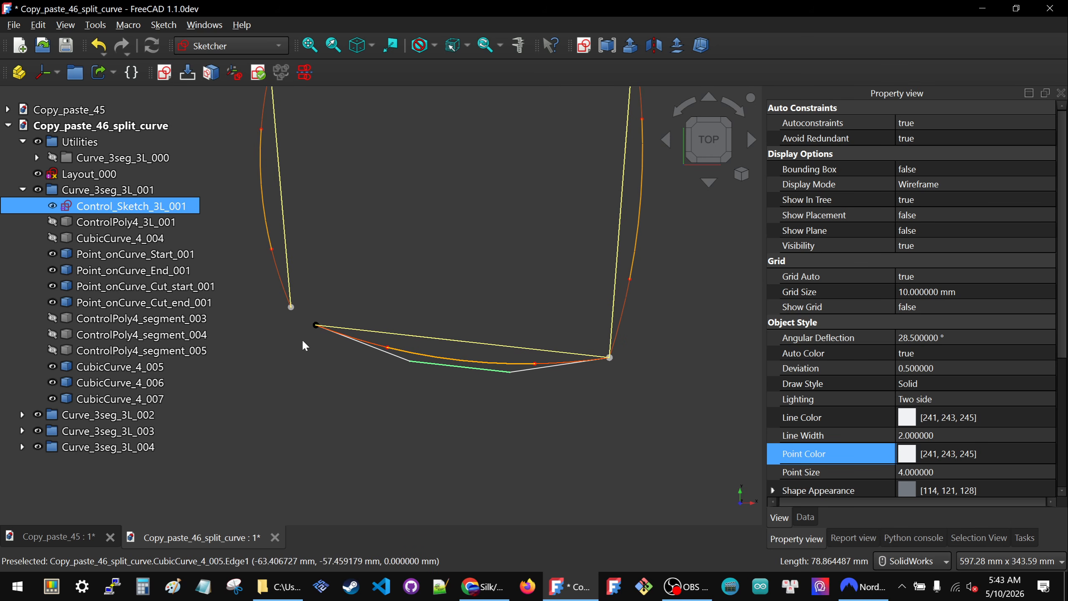
scroll(541, 384, down, 1)
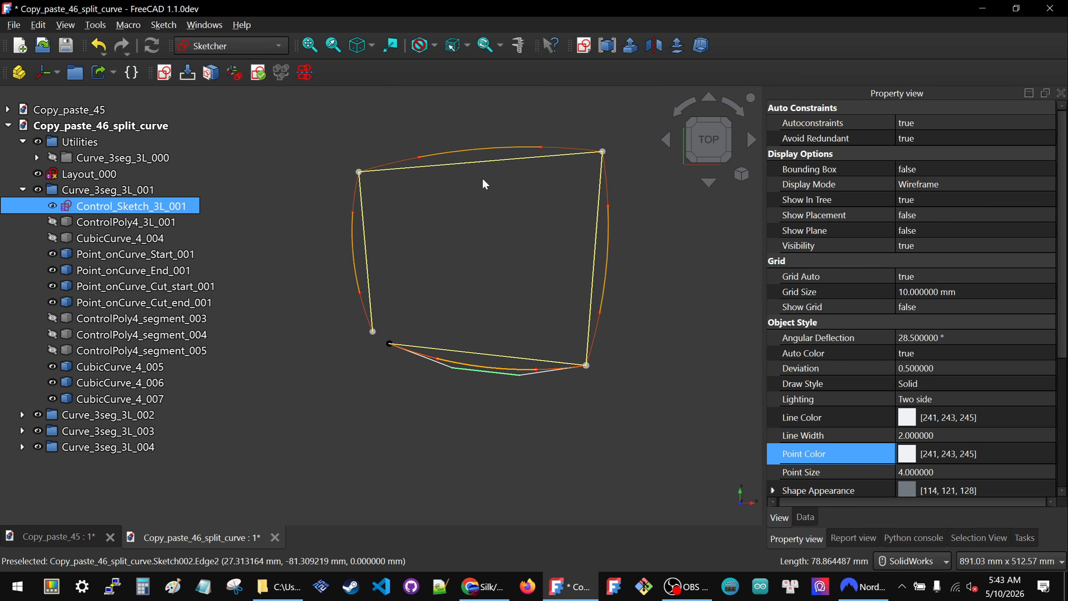
click(490, 274)
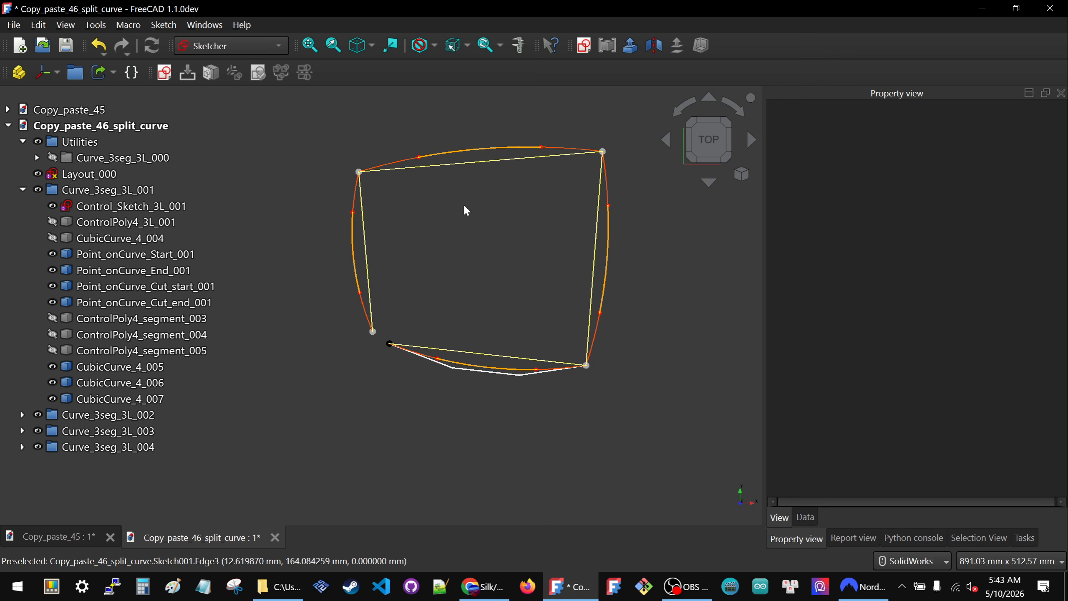
click(118, 210)
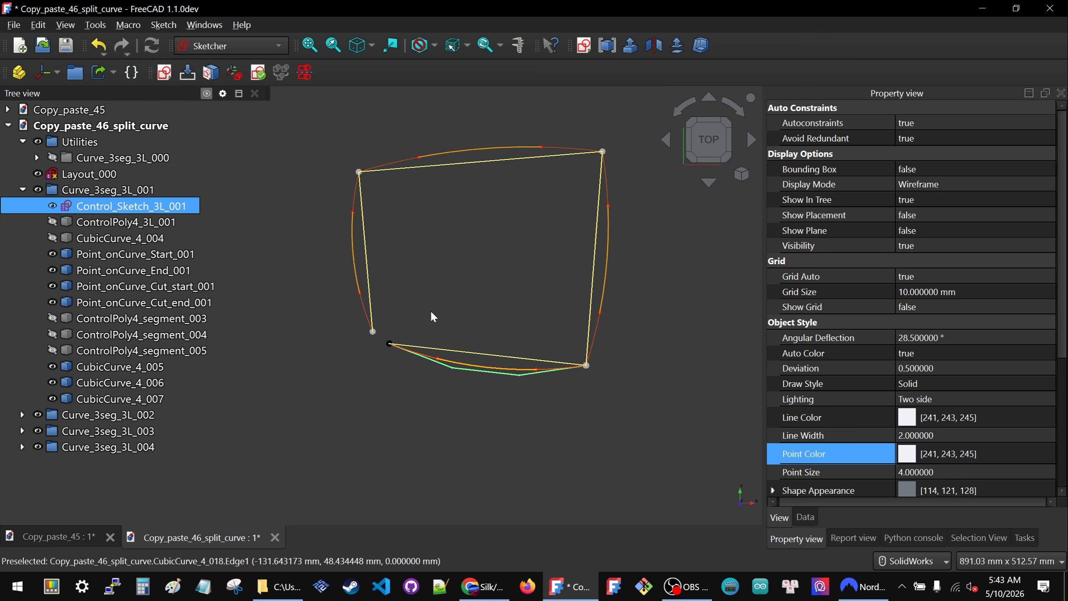
click(476, 270)
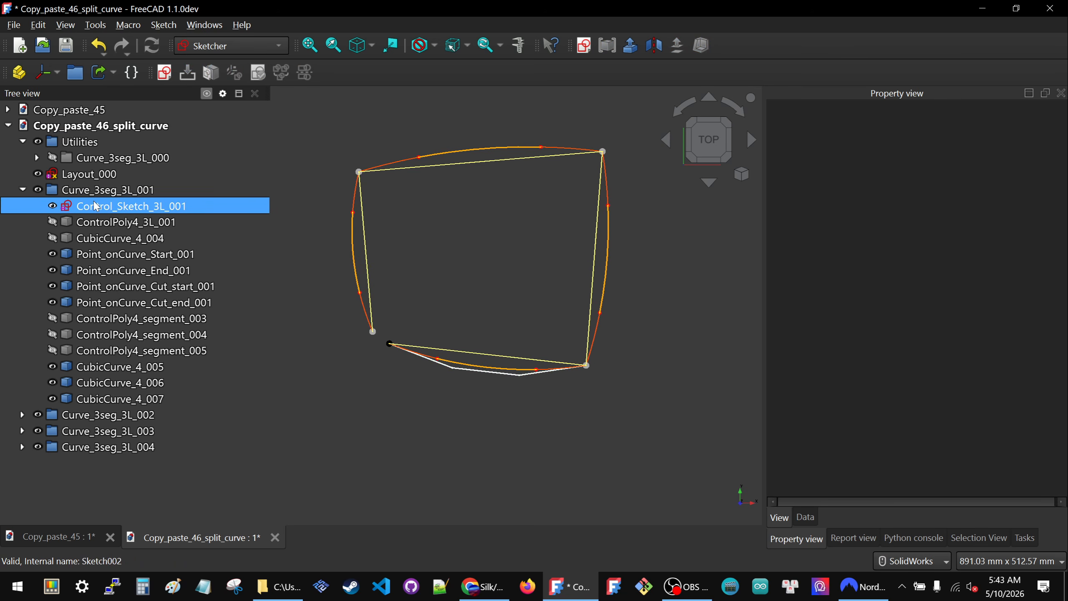
- Hide Control_Sketch_3L_001 and collapse the Curve_3seg_3L_001 group
click(24, 190)
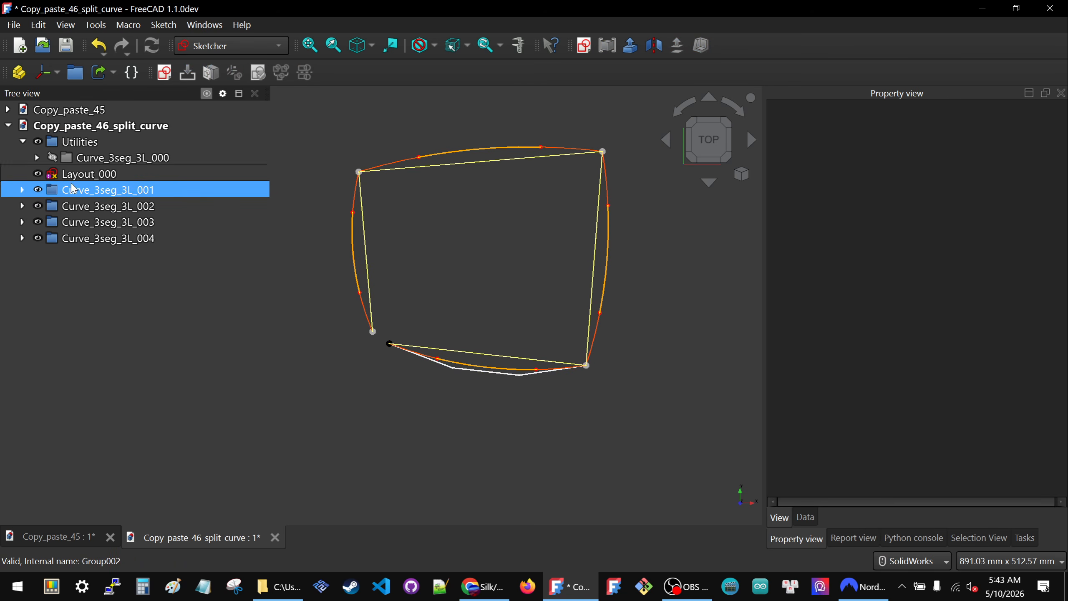
click(462, 367)
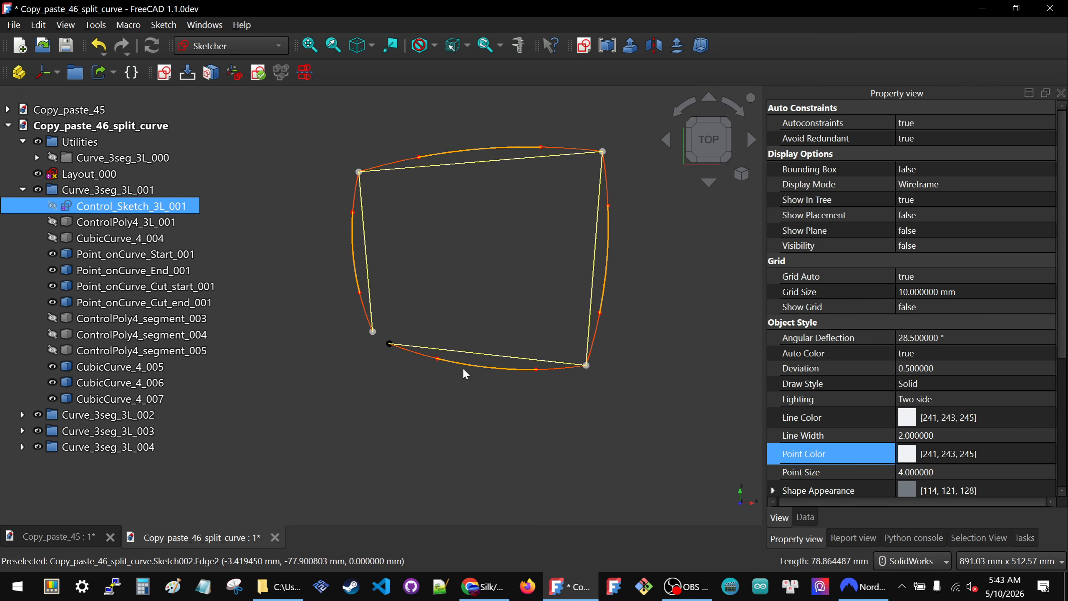
click(90, 192)
click(24, 190)
- Open the Layout_000 sketch and reshape it by moving its lower-right corner outward and its upper-right corner slightly upward
double_click(87, 174)
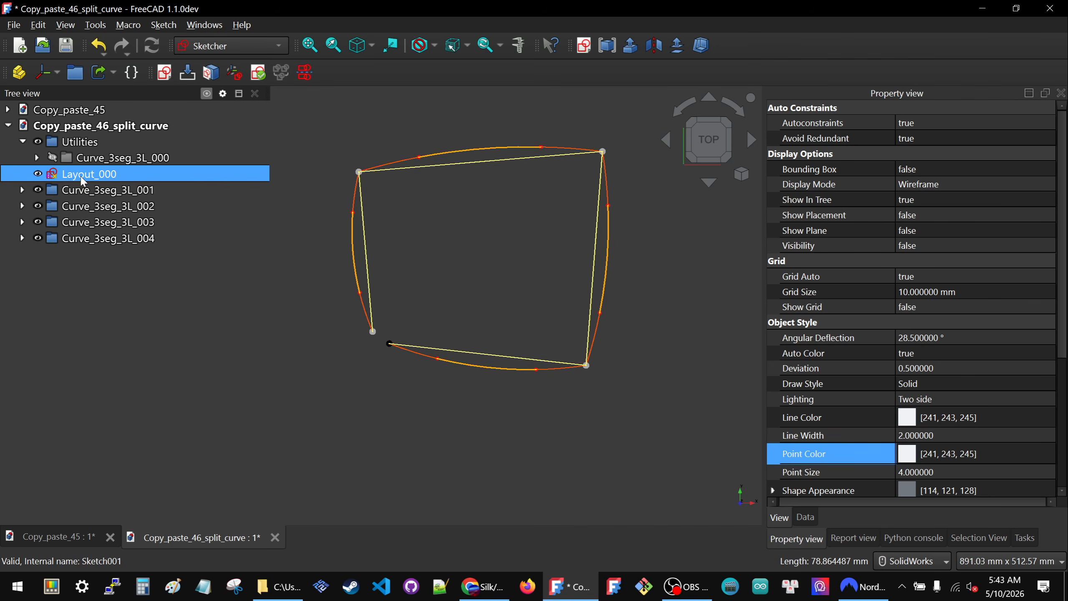
scroll(420, 341, down, 3)
scroll(500, 355, up, 2)
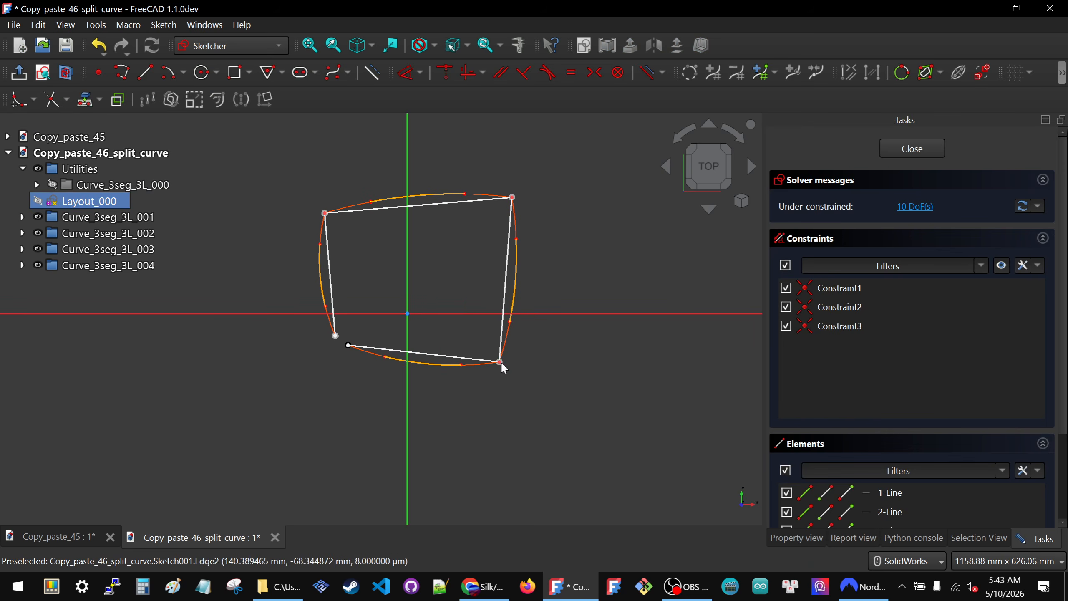
mouse_move(500, 363)
mouse_down()
mouse_move(518, 373)
mouse_move(500, 353)
mouse_move(533, 382)
mouse_up()
mouse_move(514, 220)
mouse_down()
mouse_move(514, 190)
mouse_move(513, 222)
mouse_up()
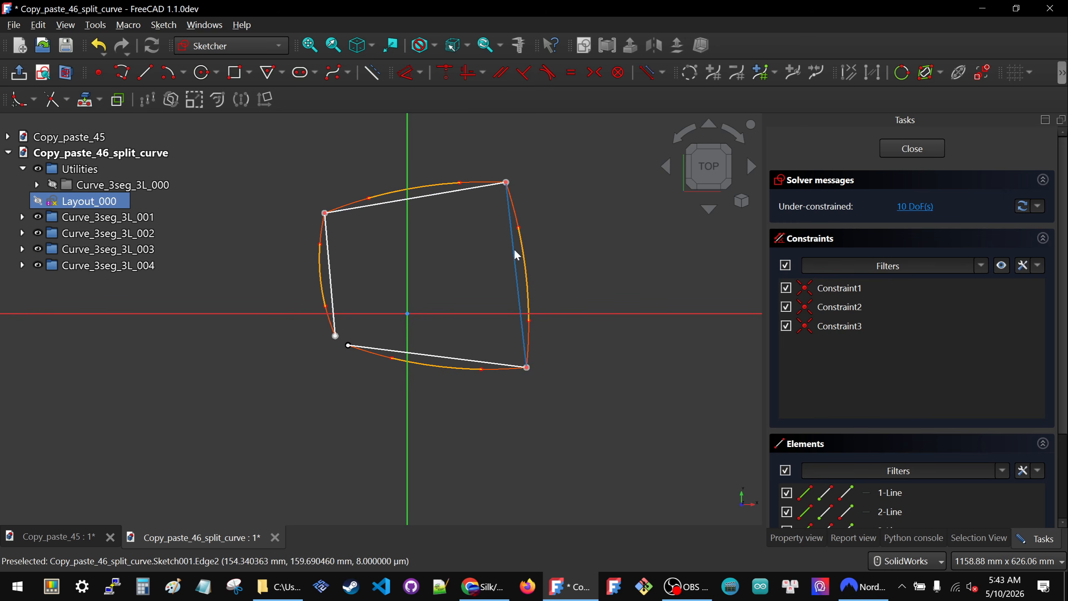
- Reshape the layout by lowering its bottom line, extending that line's free left end outward, and raising the upper corners
drag(526, 367, 524, 382)
mouse_move(349, 346)
mouse_down()
mouse_move(336, 398)
mouse_move(338, 384)
mouse_move(310, 381)
mouse_up()
scroll(357, 353, down, 2)
mouse_move(348, 264)
mouse_down()
mouse_move(341, 229)
mouse_move(373, 251)
mouse_move(377, 198)
mouse_up()
- Lock the free left endpoint of the layout's bottom line with horizontal and vertical distances from the origin
click(324, 370)
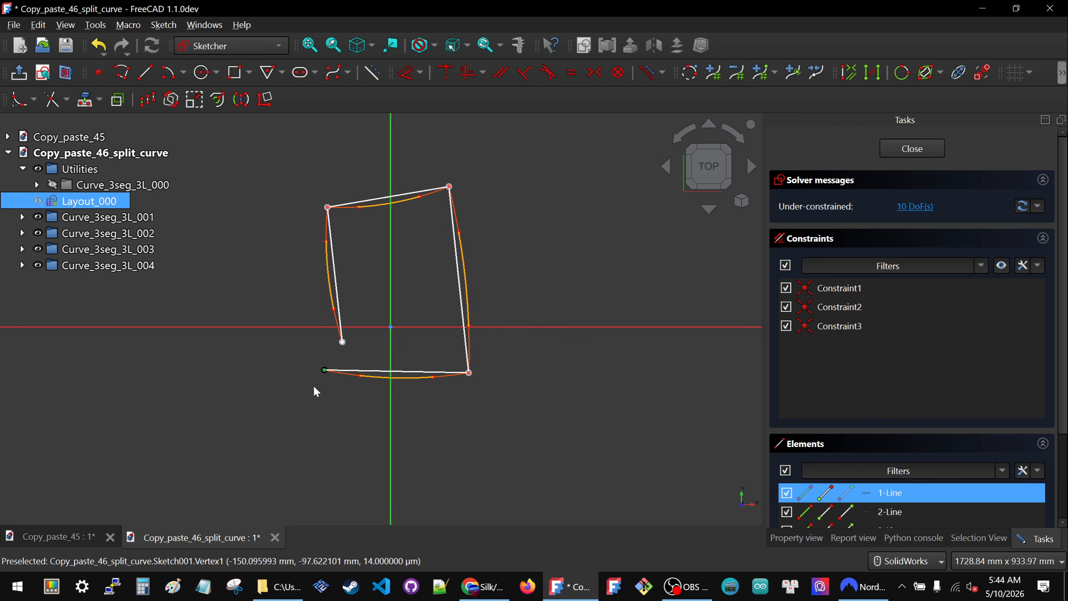
click(420, 72)
click(429, 235)
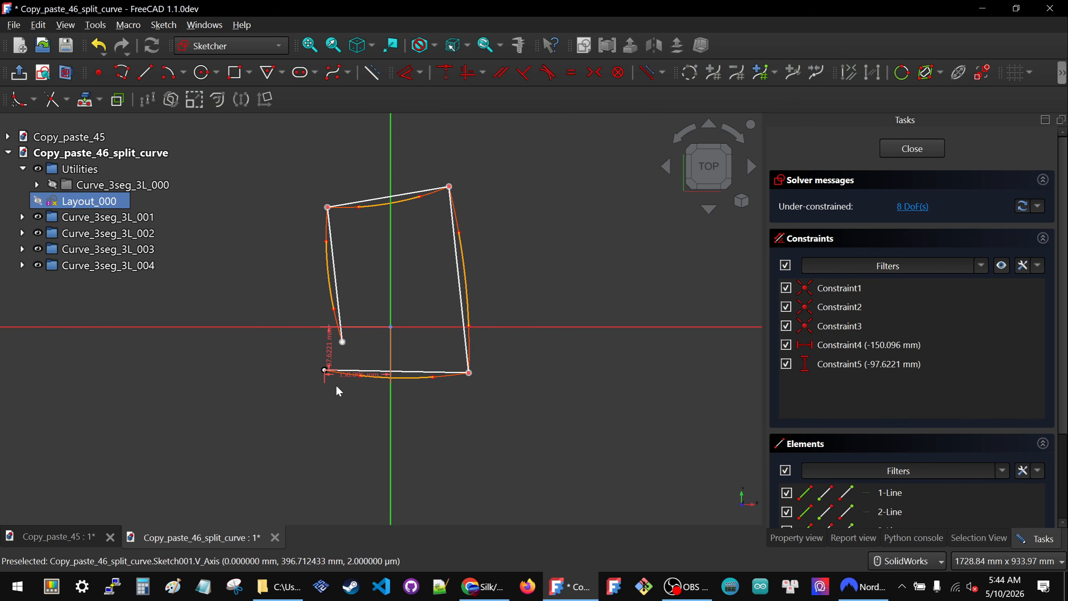
- Place the bottom line's left vertical dimension clear of the geometry and set it to 60 mm
drag(333, 352, 257, 350)
double_click(257, 350)
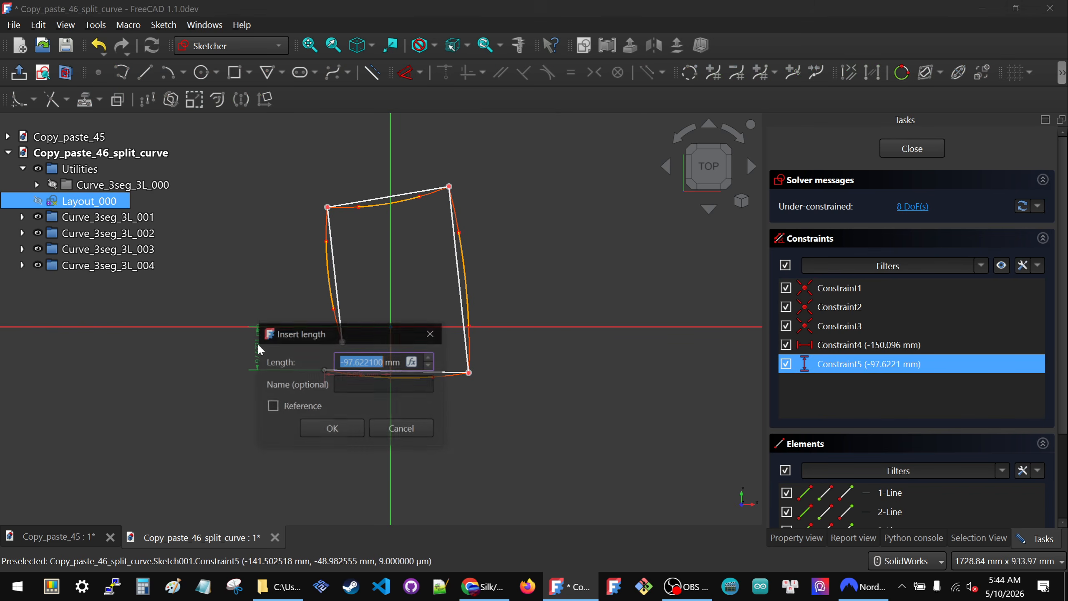
text(60)
key(Return)
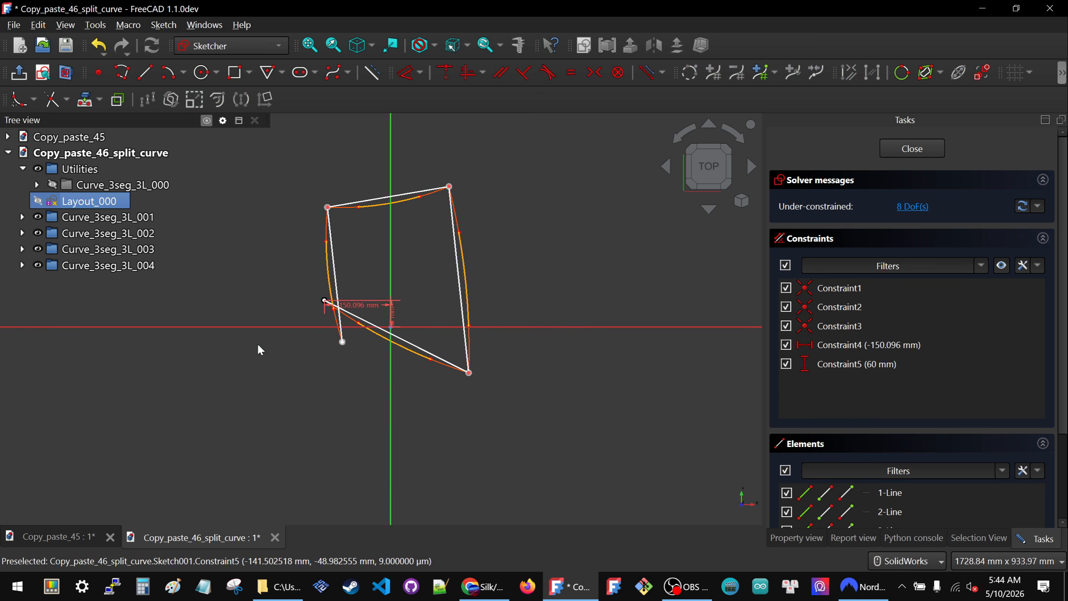
- Set the vertical distance of the bottom line's left endpoint to -100 mm
double_click(391, 310)
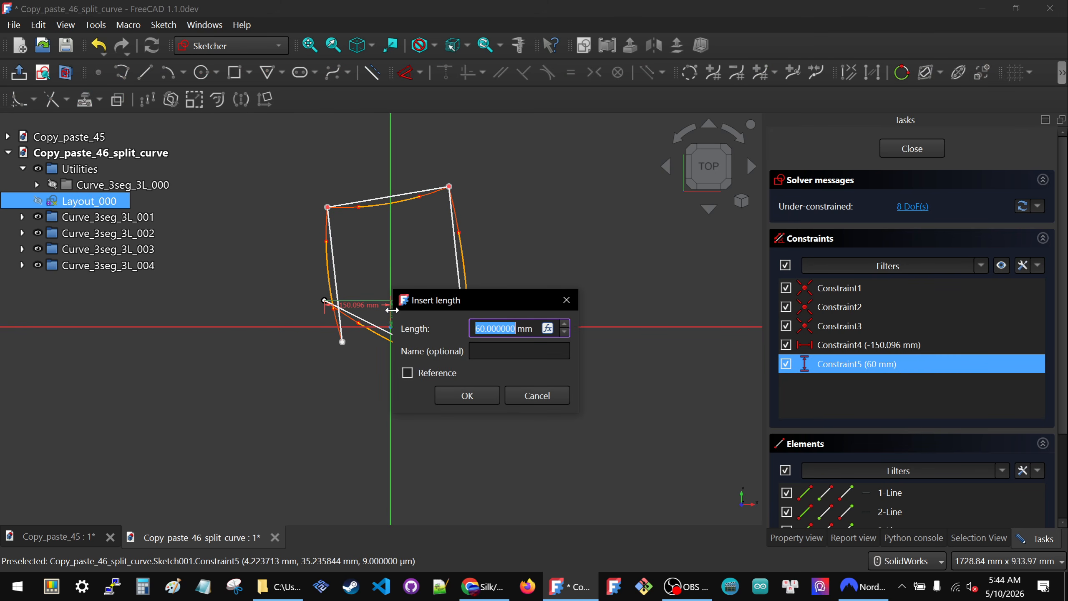
text(-10)
click(468, 396)
- Place the left endpoint's horizontal dimension below the bottom line and set it to -150 mm
drag(357, 378, 355, 414)
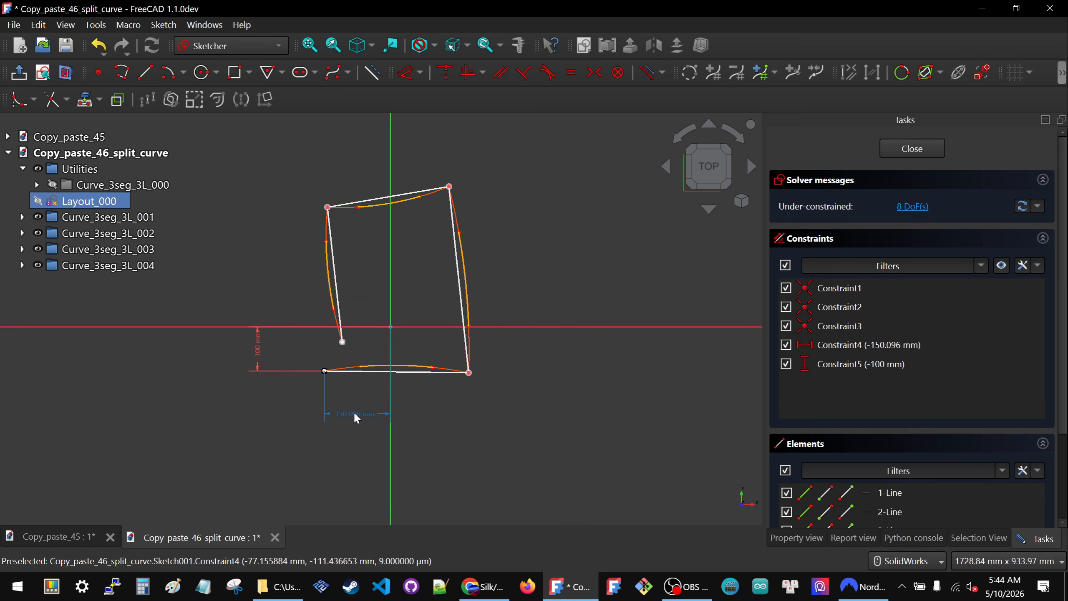
double_click(355, 414)
text(-150)
key(Tab)
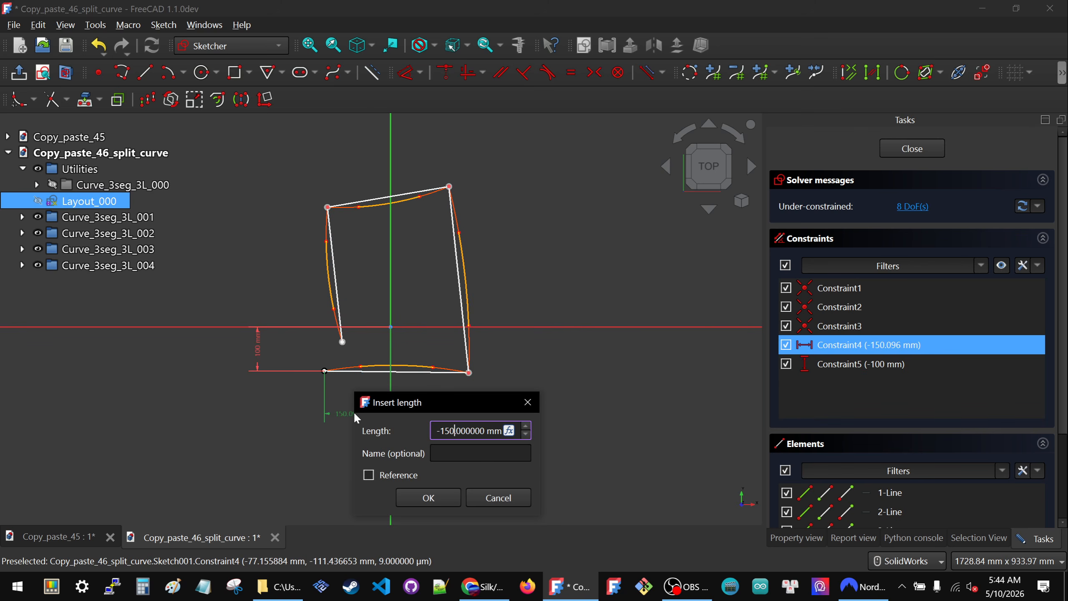
click(418, 500)
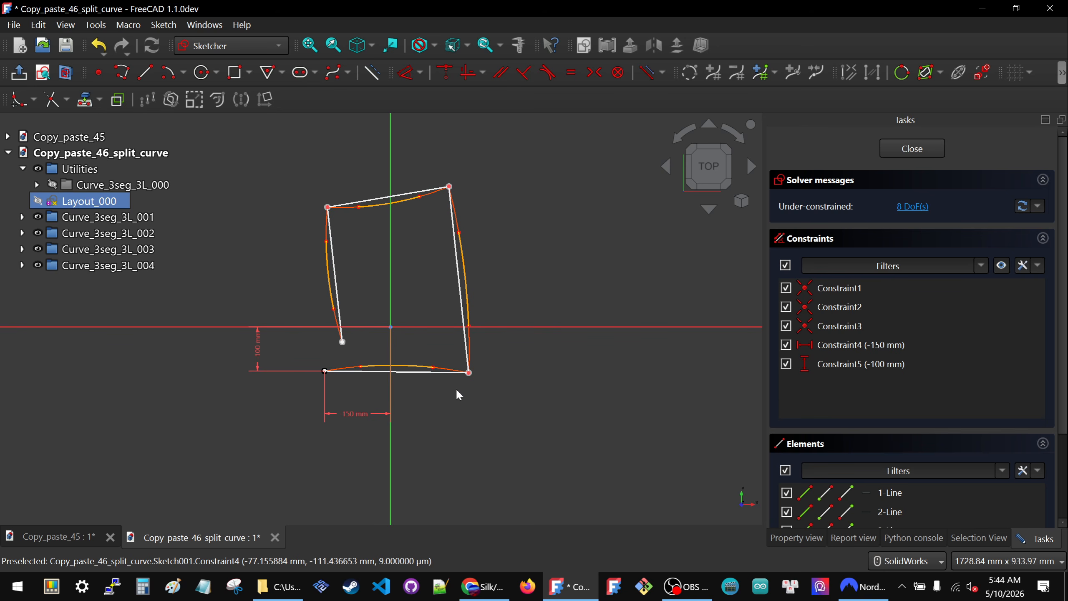
- Lock the layout's lower-right corner with horizontal and vertical distances from the origin
click(469, 372)
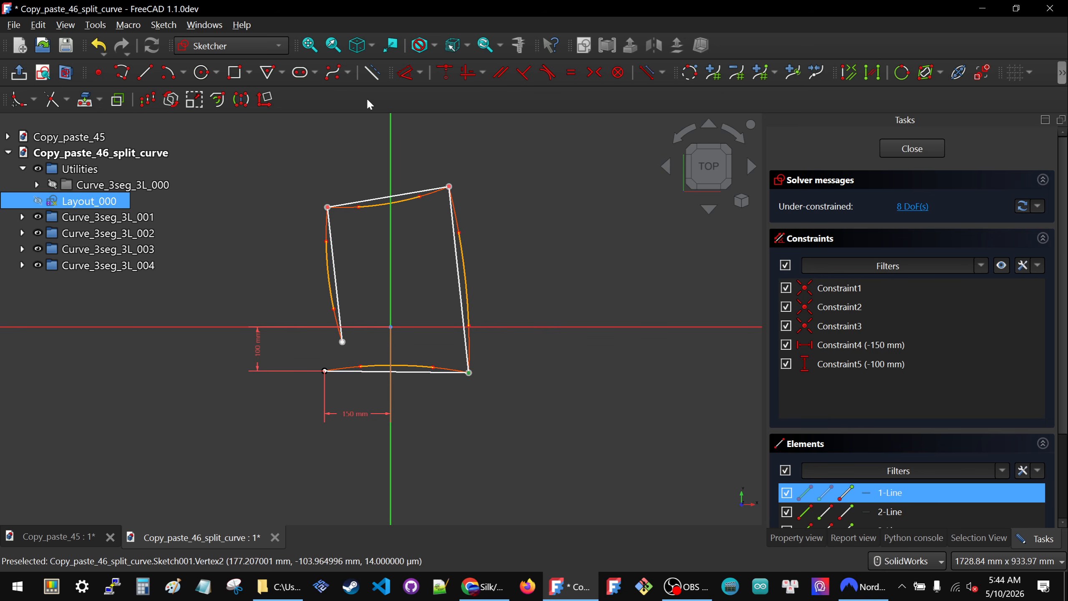
click(420, 72)
click(424, 235)
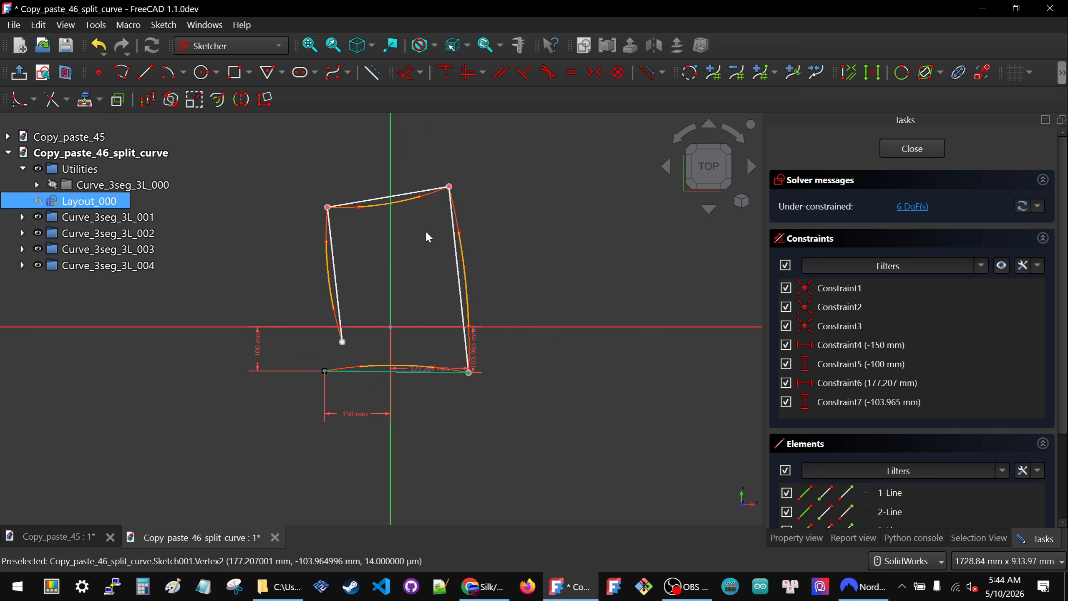
- Set the lower-right corner's horizontal distance to 150 mm and its vertical distance to -100 mm, with the dimensions placed outside the layout
drag(420, 371, 420, 417)
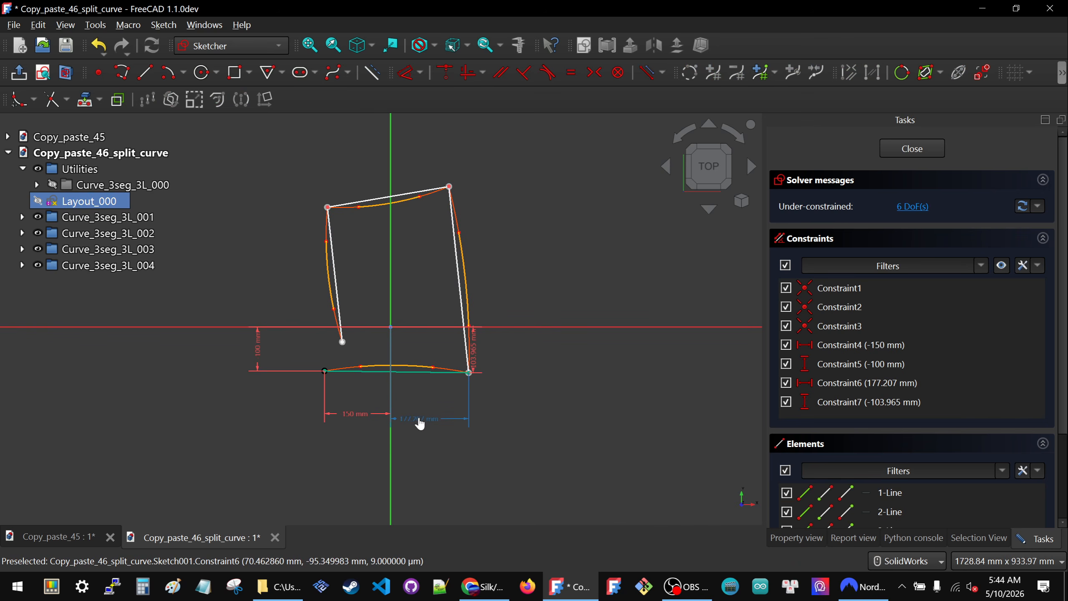
double_click(420, 419)
text(150)
key(Return)
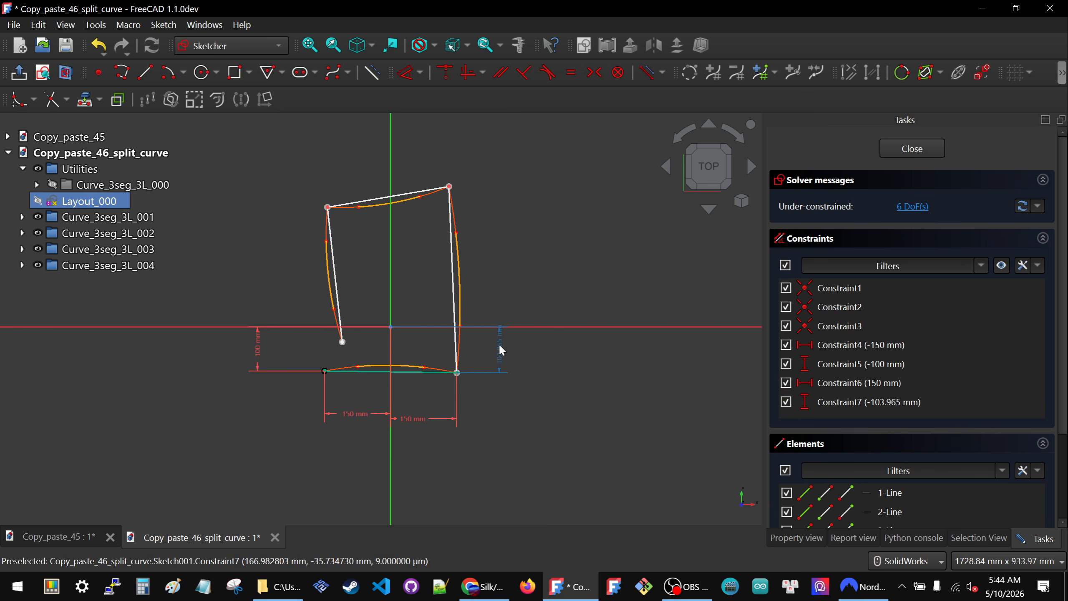
double_click(500, 347)
text(-100.000000)
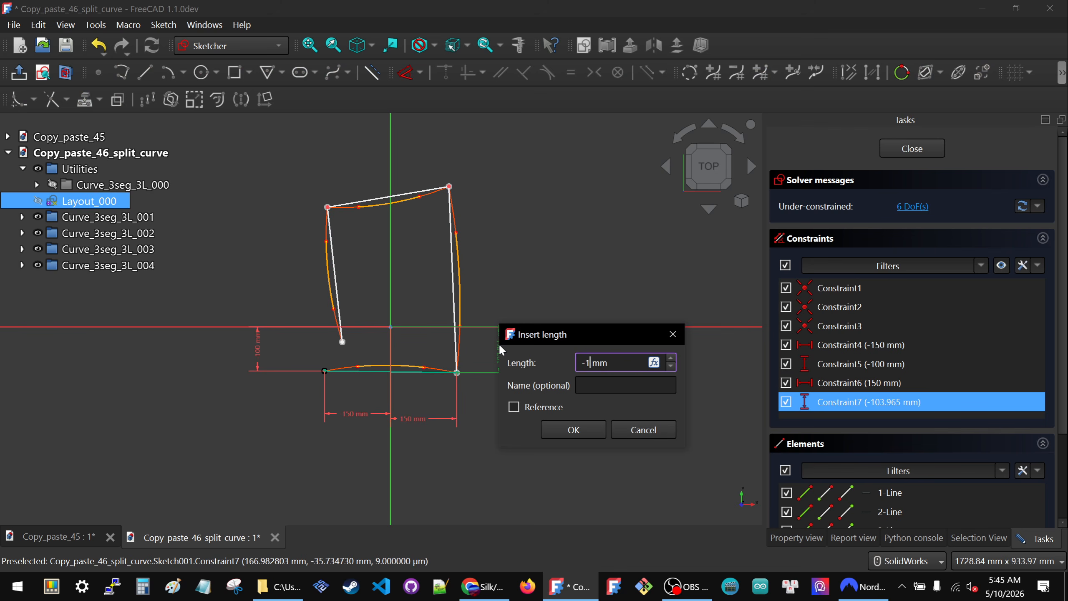
click(572, 430)
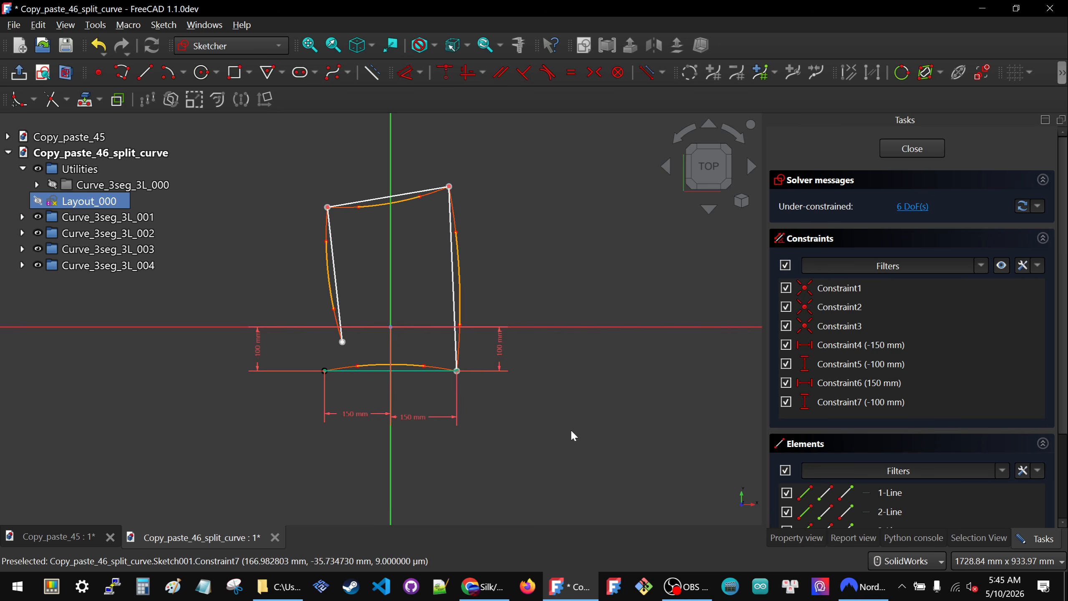
- Lock the layout's upper-right corner and set its vertical distance to 300 mm and its horizontal distance to 100 mm
click(449, 187)
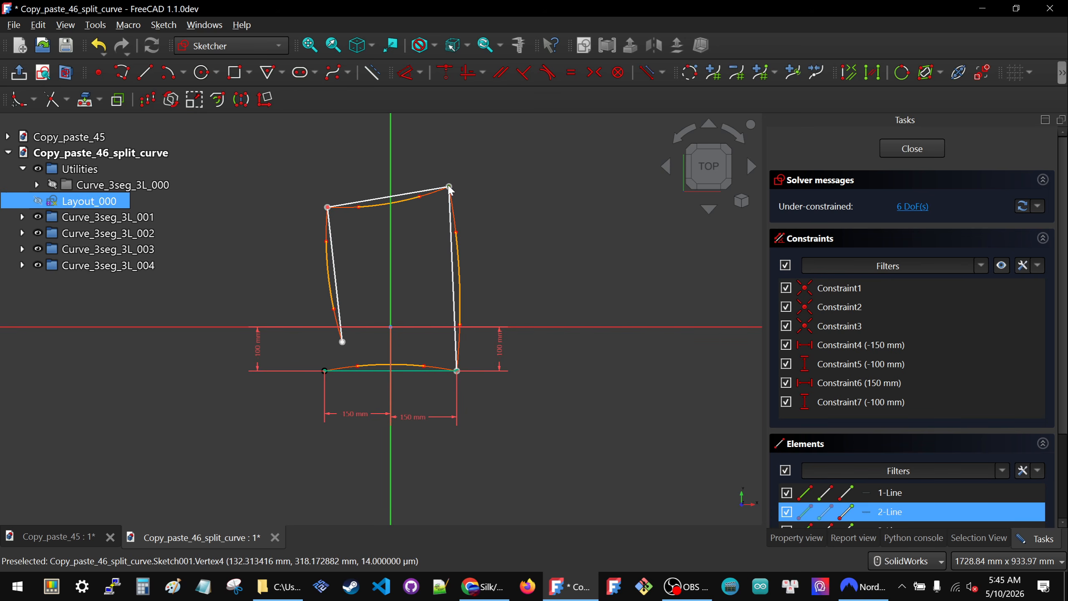
click(421, 72)
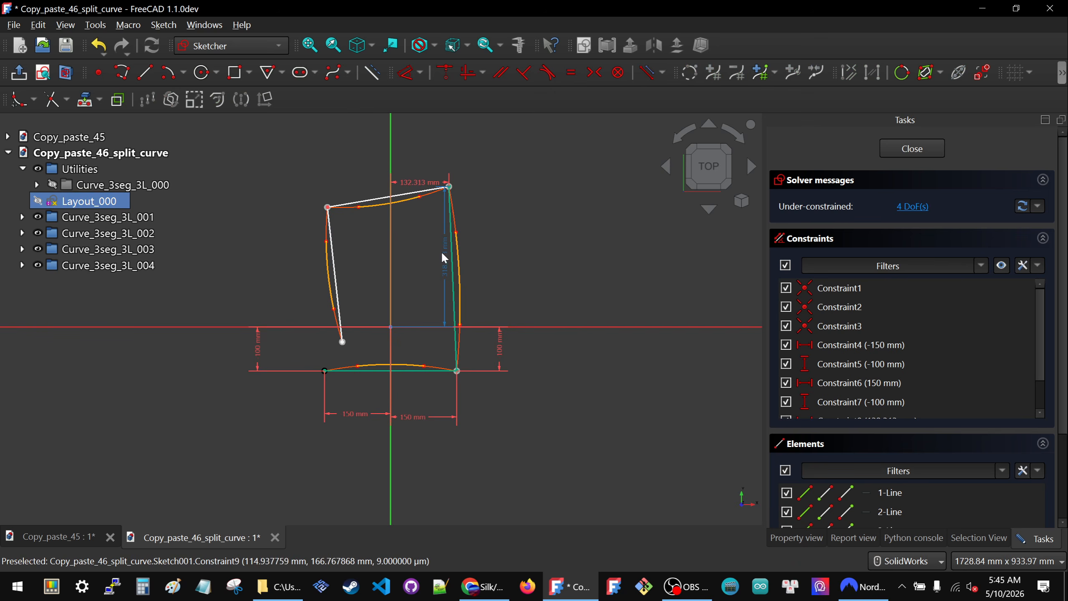
drag(444, 252, 519, 252)
double_click(518, 250)
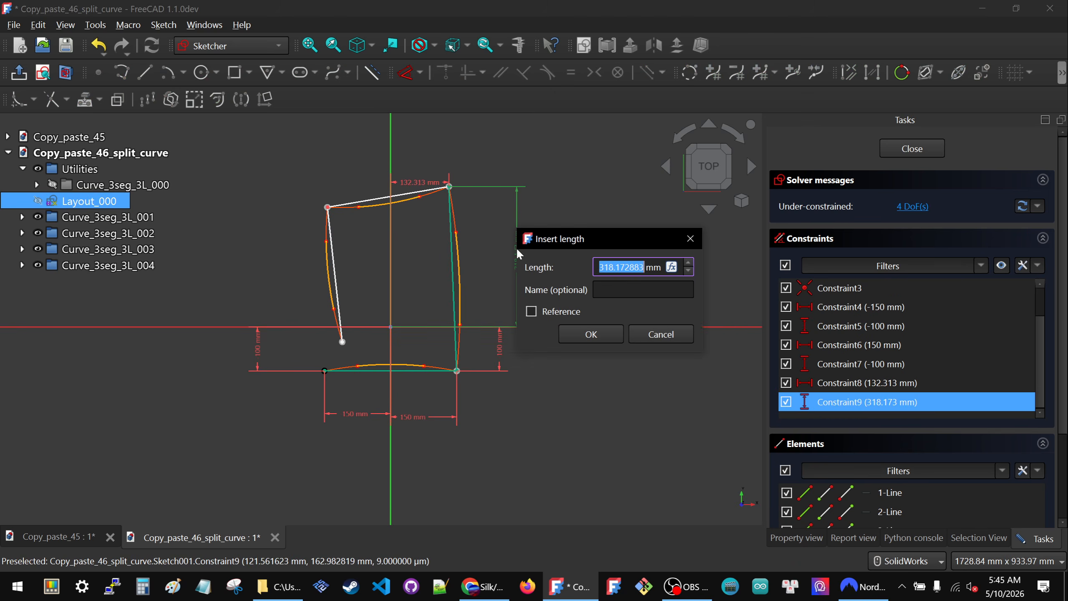
text(300)
key(Return)
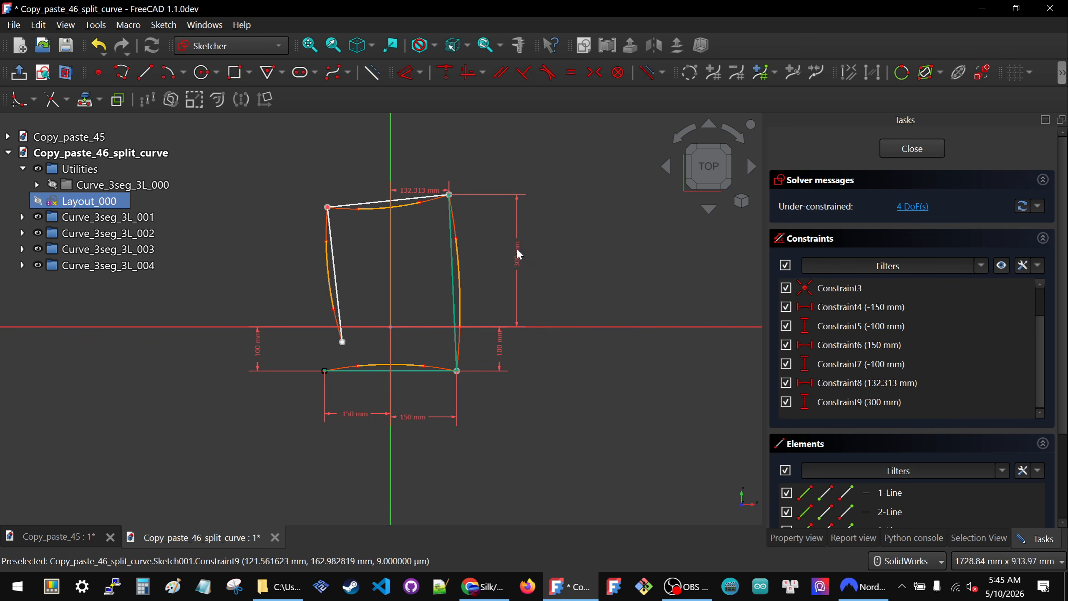
double_click(413, 189)
text(100)
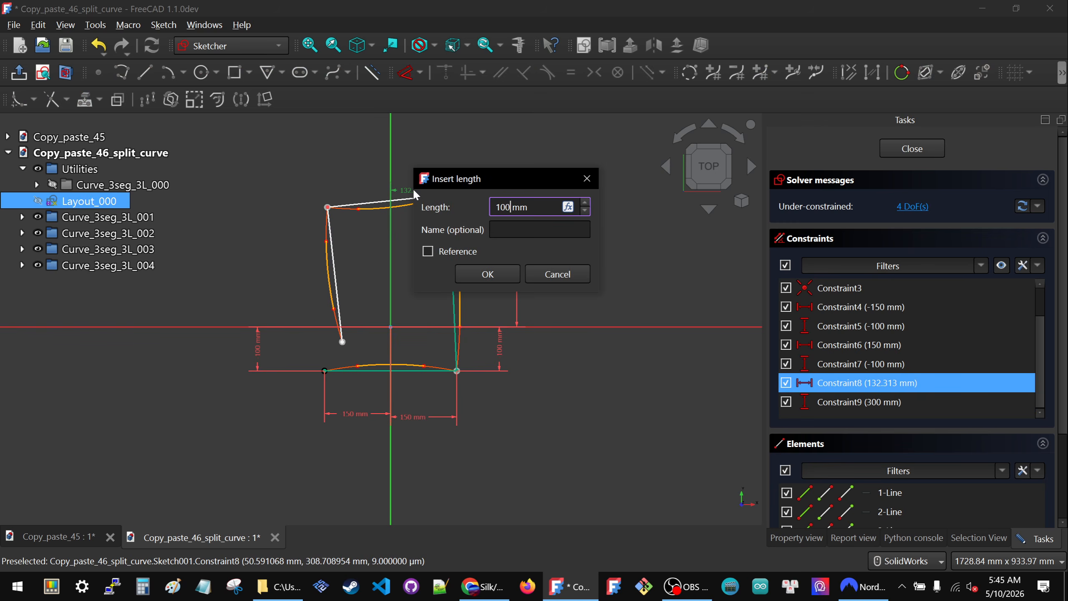
key(Return)
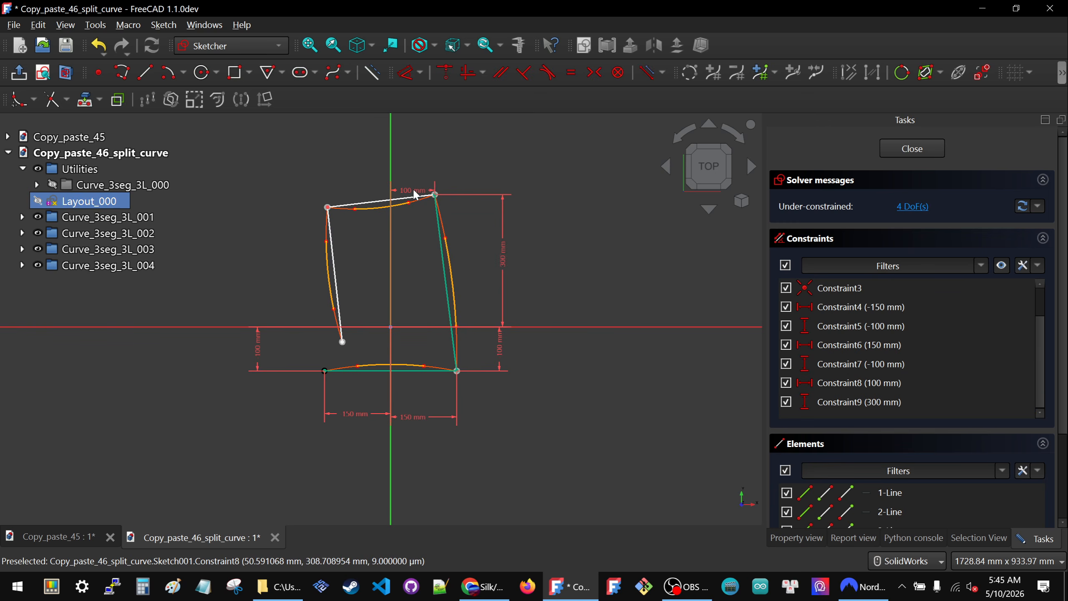
- Lock the layout's upper-left corner and set its horizontal distance to -100 mm and its vertical distance to 300 mm
click(328, 207)
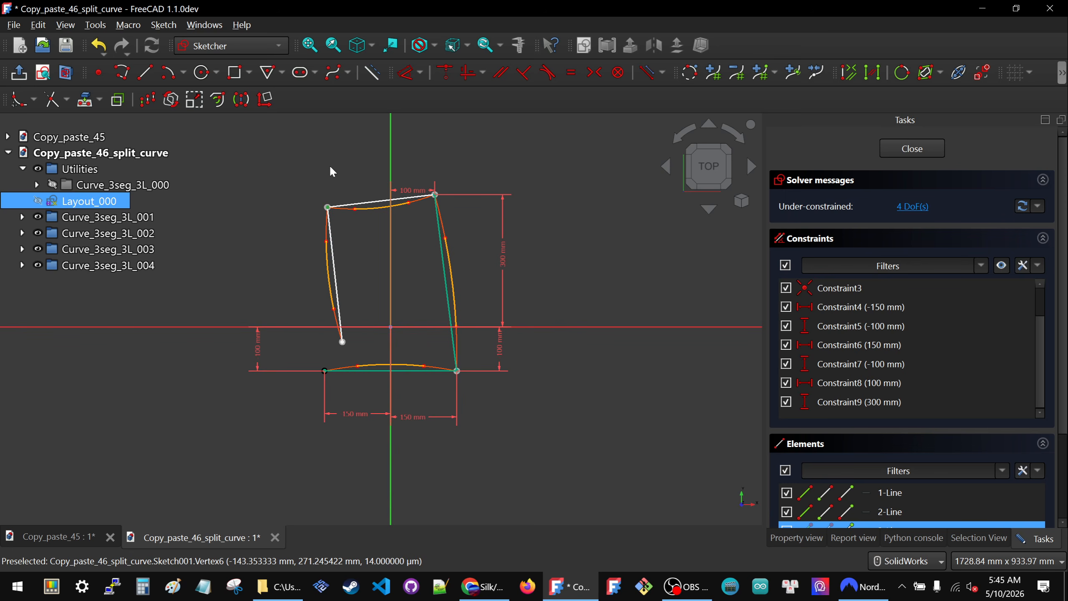
key(k)
key(l)
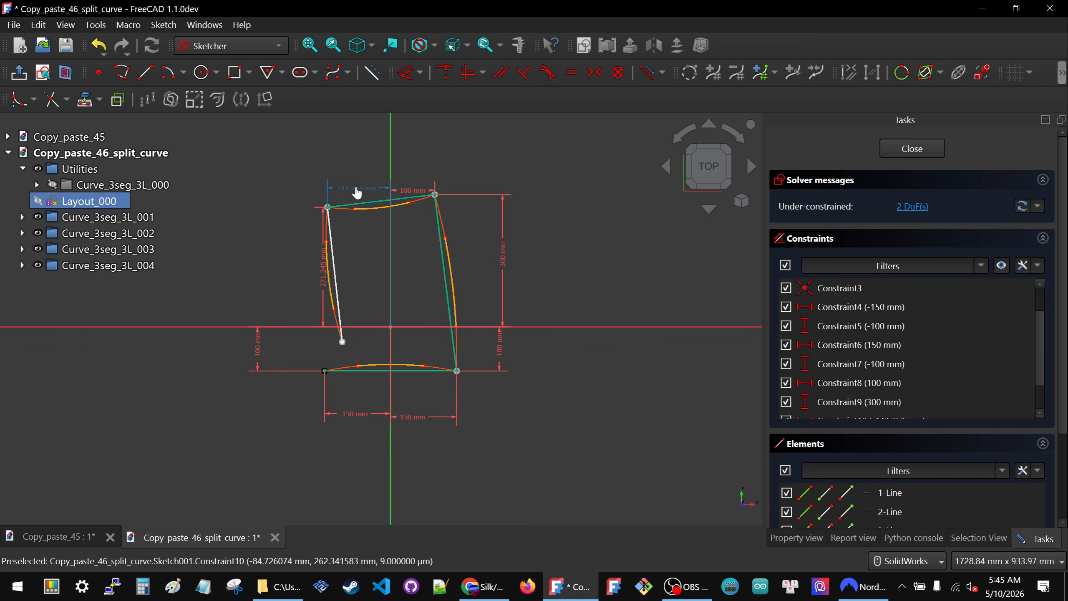
double_click(357, 193)
text(-100)
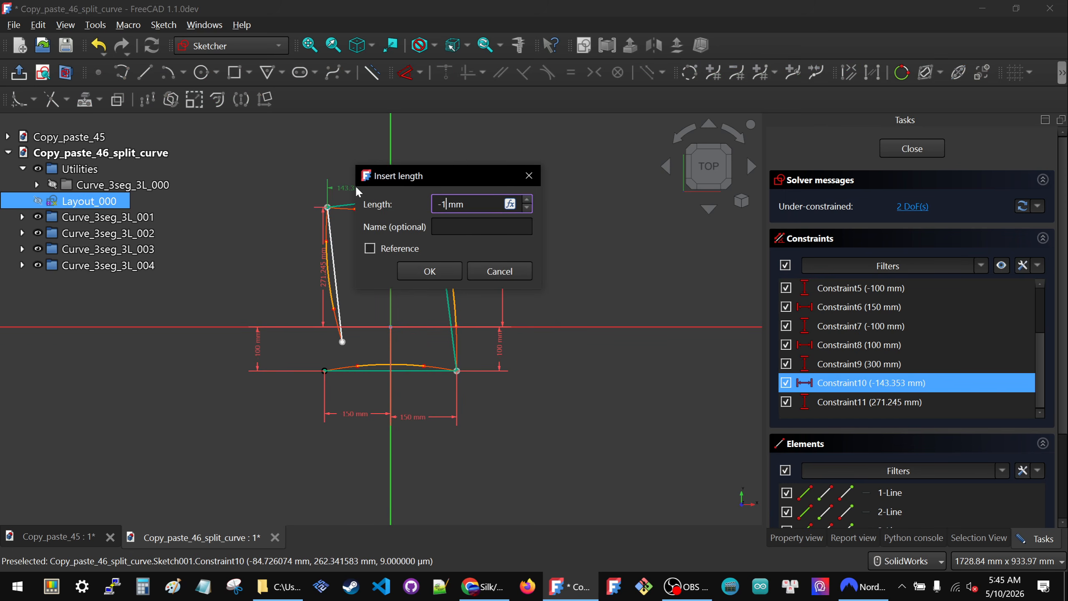
click(410, 269)
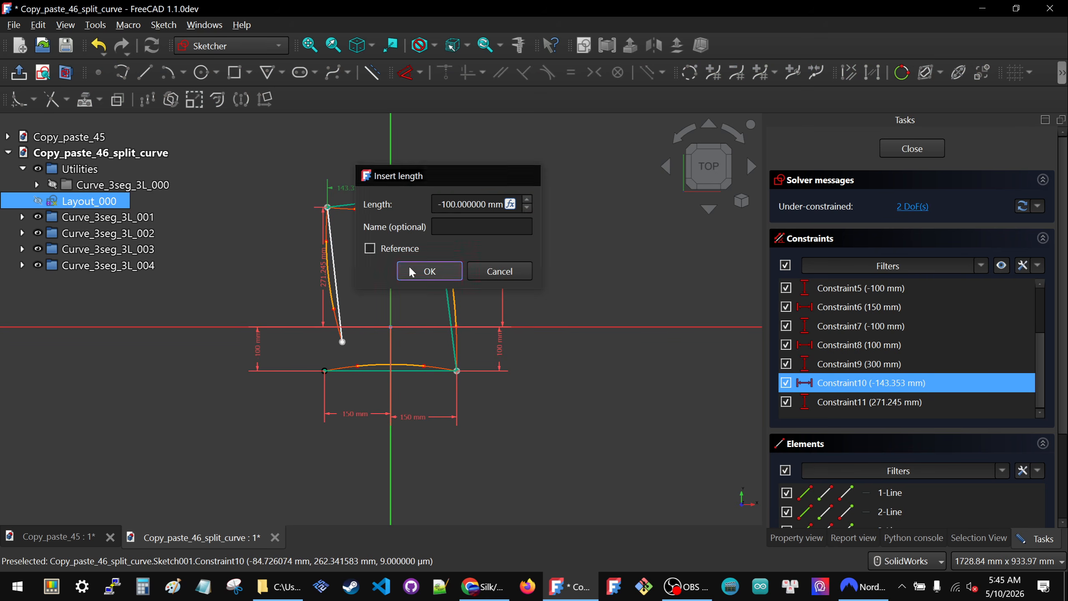
drag(341, 278, 308, 271)
double_click(306, 268)
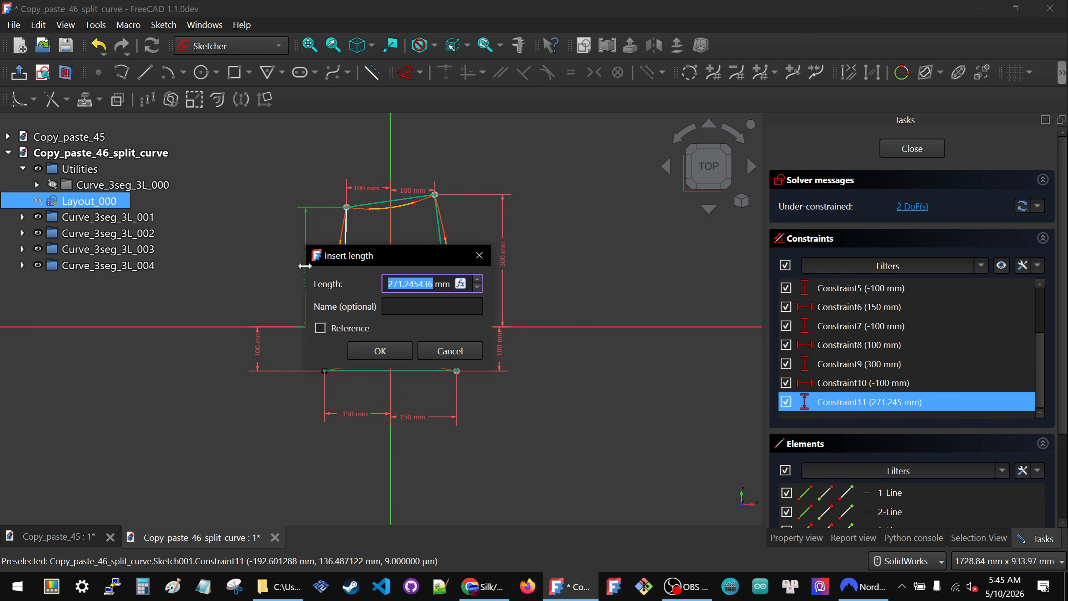
text(300)
key(Return)
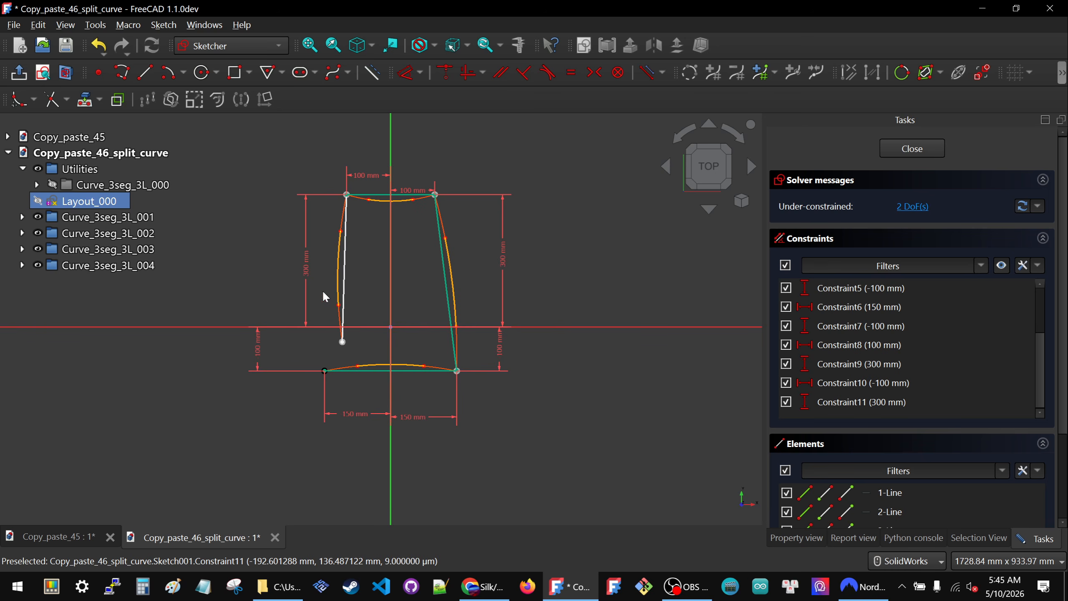
- Swing the left line's free lower endpoint far outward and bring it back to just outside the bottom line's left end
drag(344, 344, 181, 379)
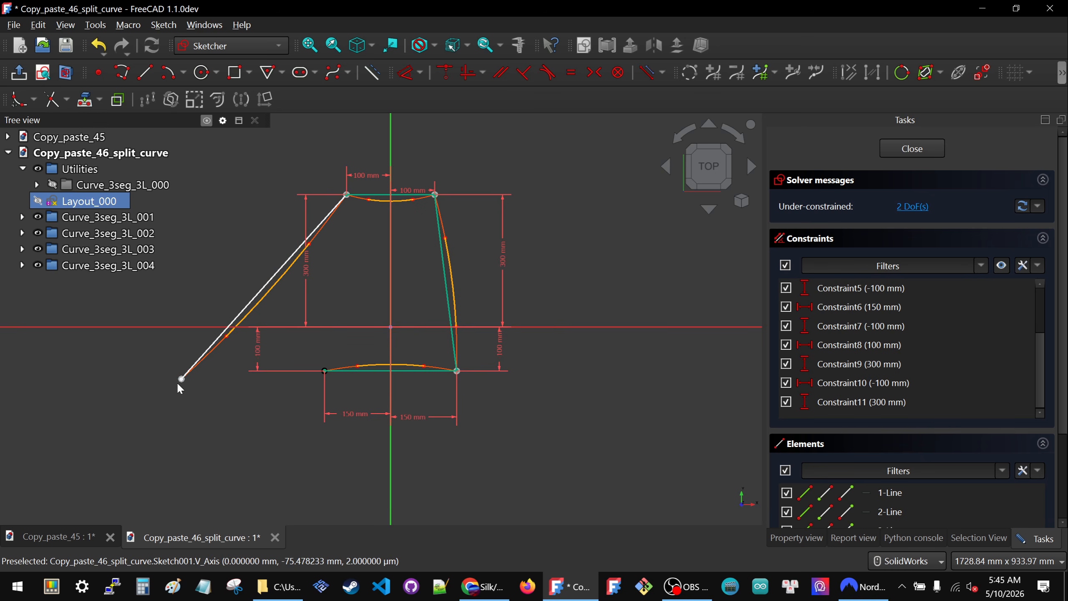
drag(182, 379, 293, 358)
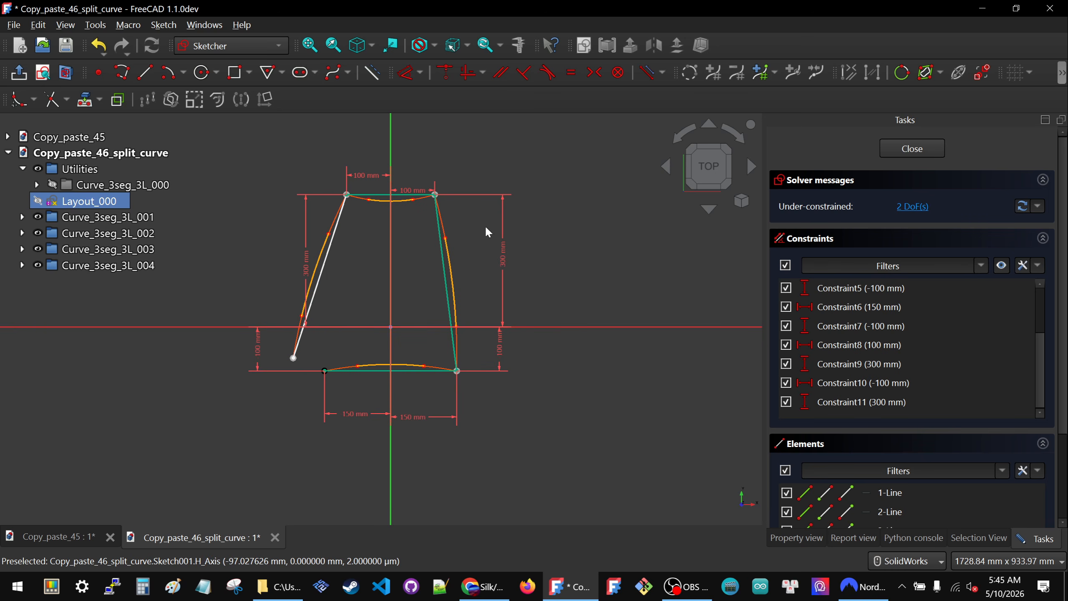
click(392, 384)
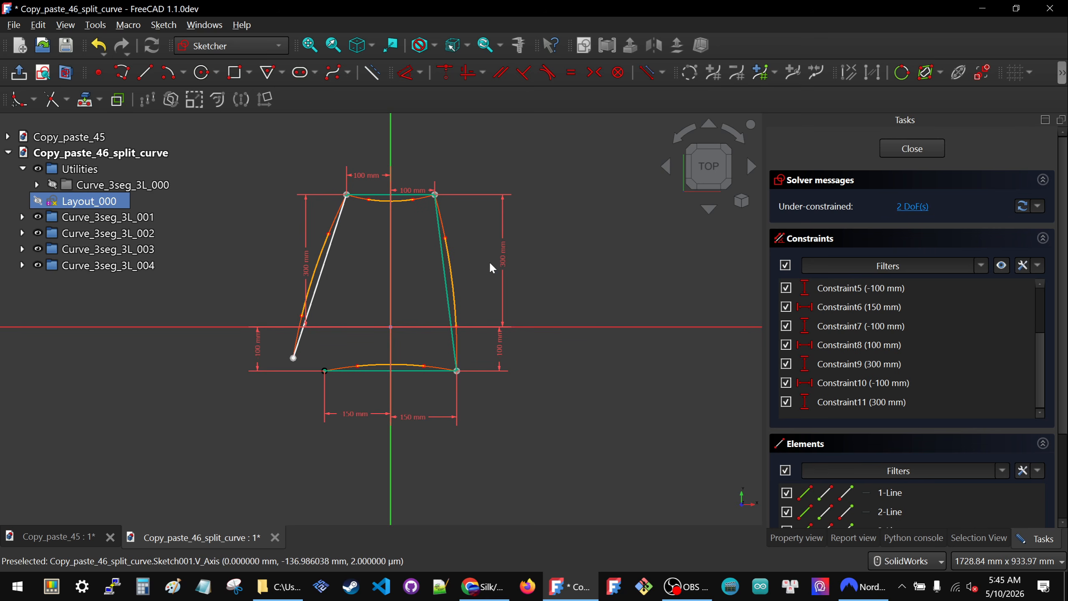
- Close the layout sketch and examine how the four curves follow the reshaped layout
click(918, 150)
click(428, 312)
scroll(429, 269, down, 4)
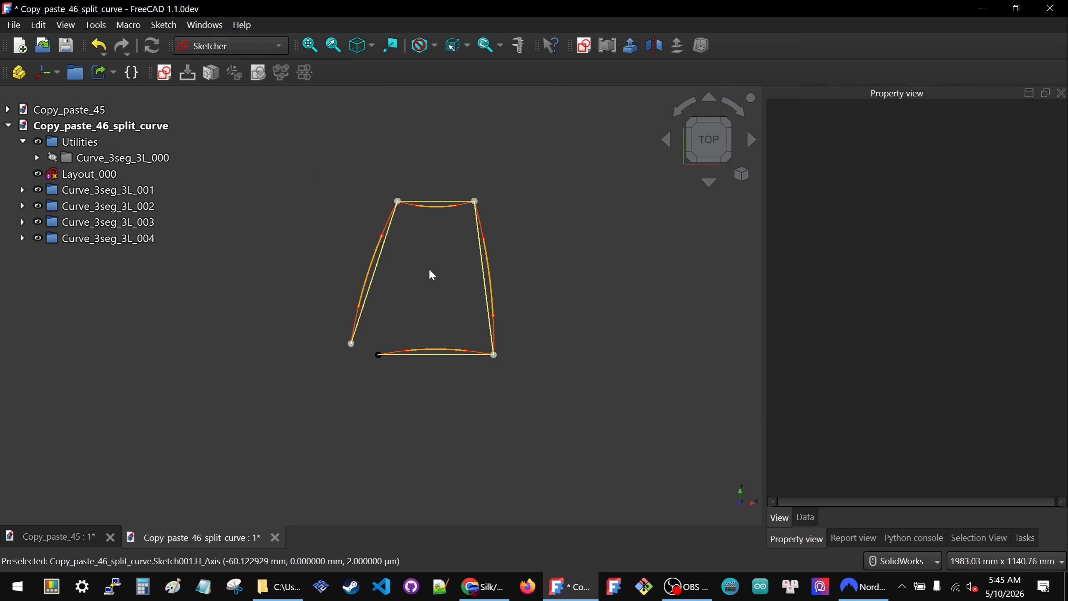
scroll(429, 267, up, 1)
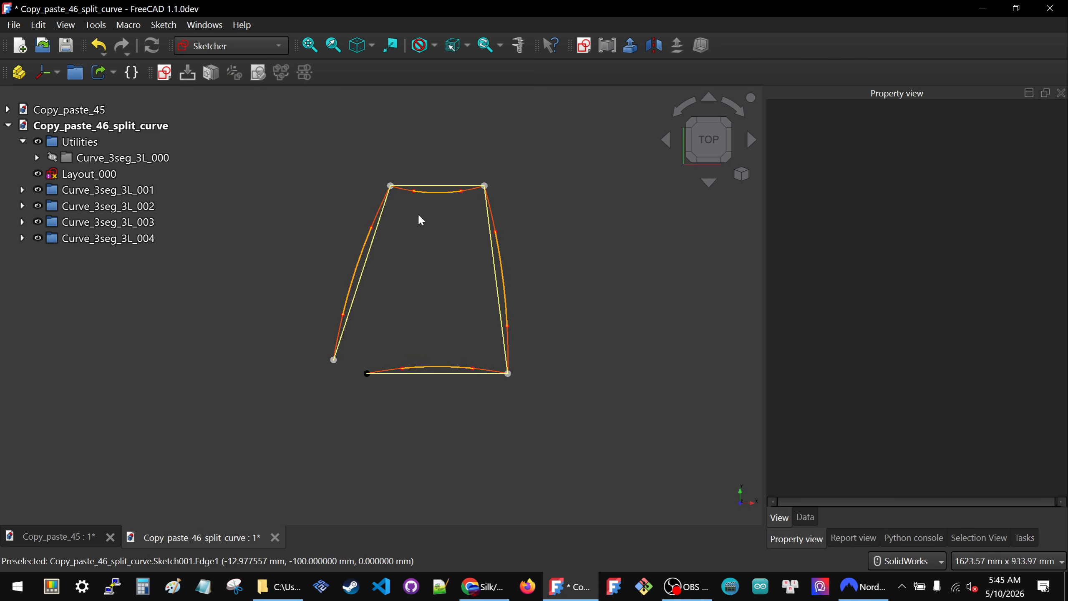
- Open Control_Sketch_3L_001 of the bottom curve and delete its 20 mm distance constraint
click(434, 371)
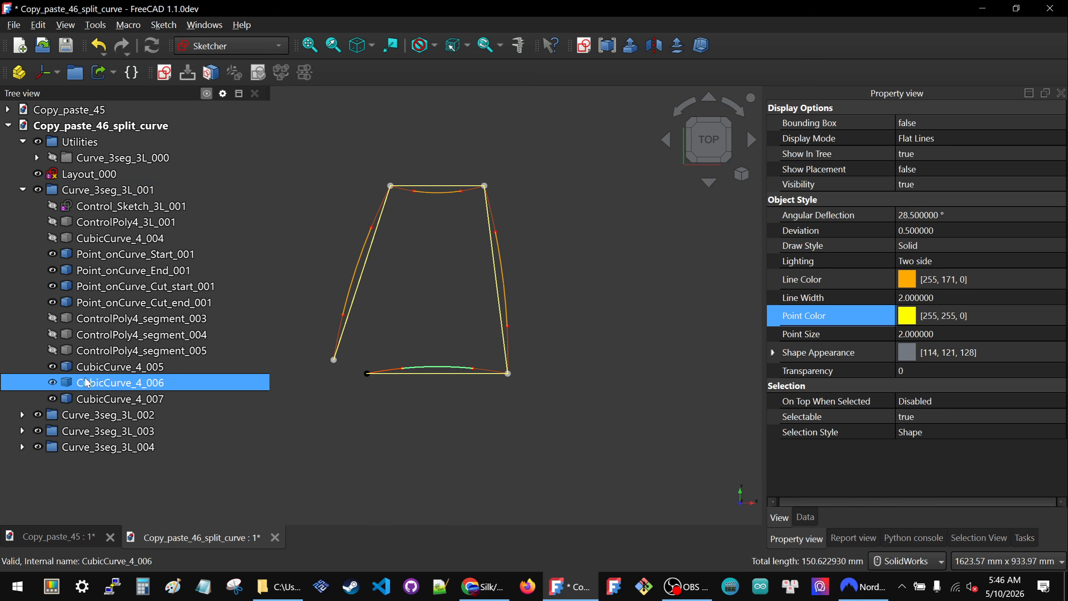
double_click(91, 209)
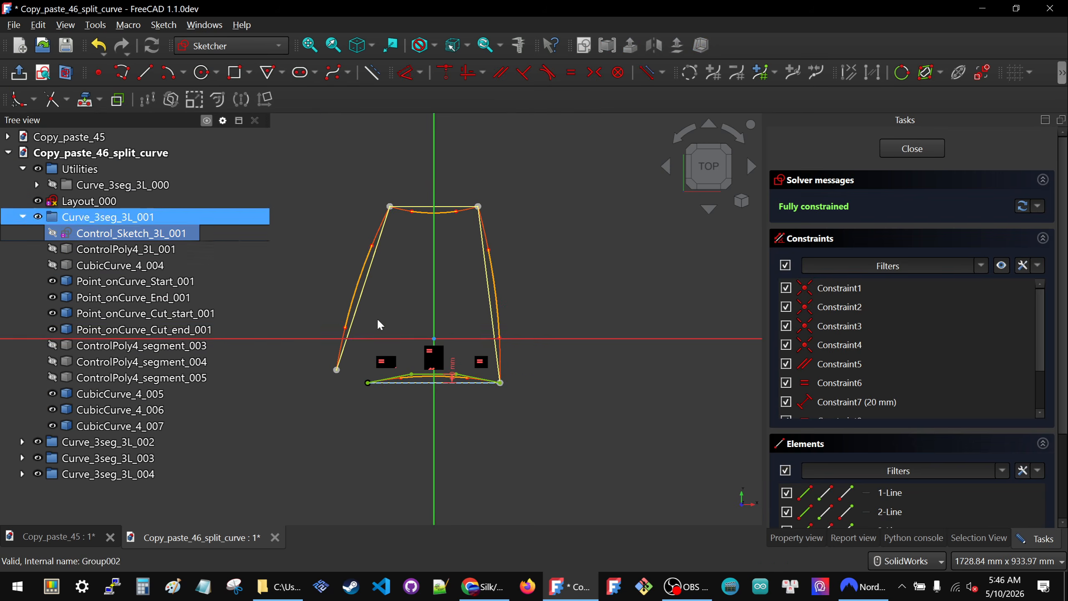
scroll(442, 383, up, 3)
click(458, 352)
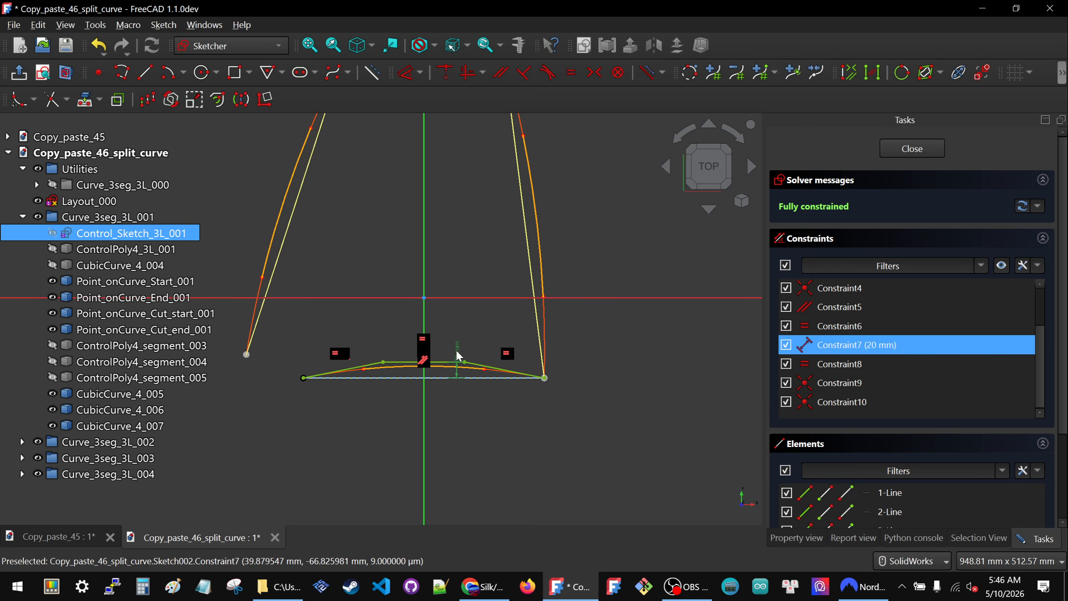
key(Delete)
- Move the bottom curve's middle control line below the layout line, dimension their distance as 30 mm, and close the sketch
drag(457, 363, 457, 417)
click(466, 414)
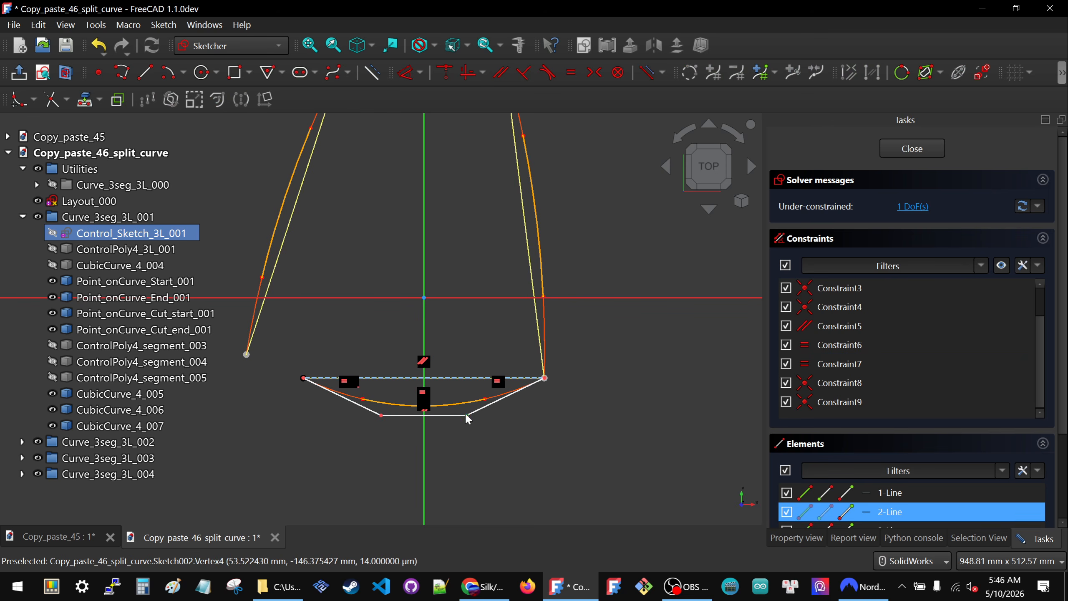
click(464, 379)
key(d)
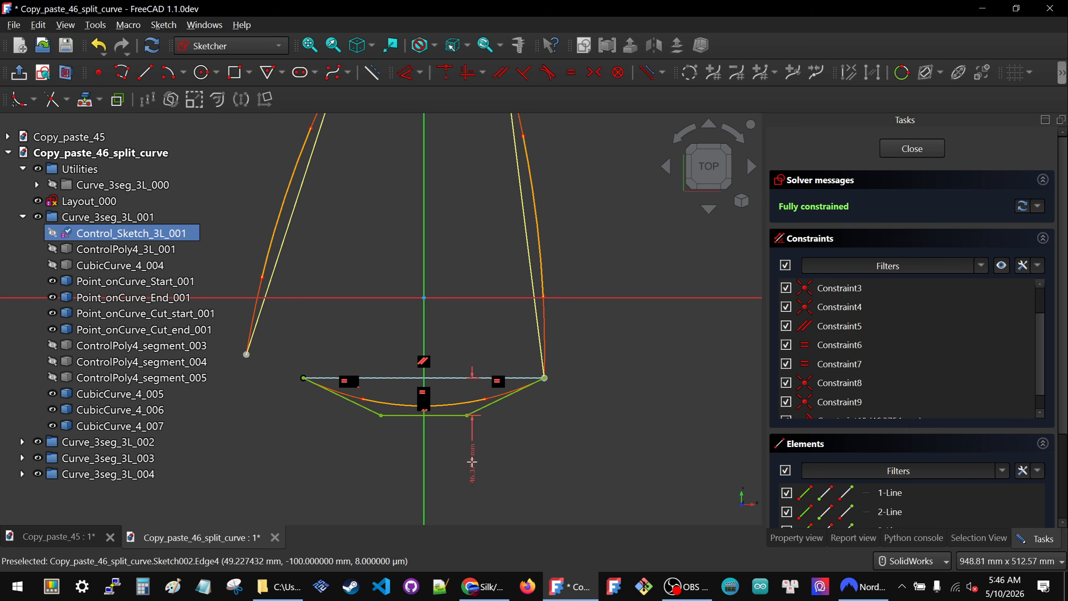
click(471, 462)
text(3)
key(Return)
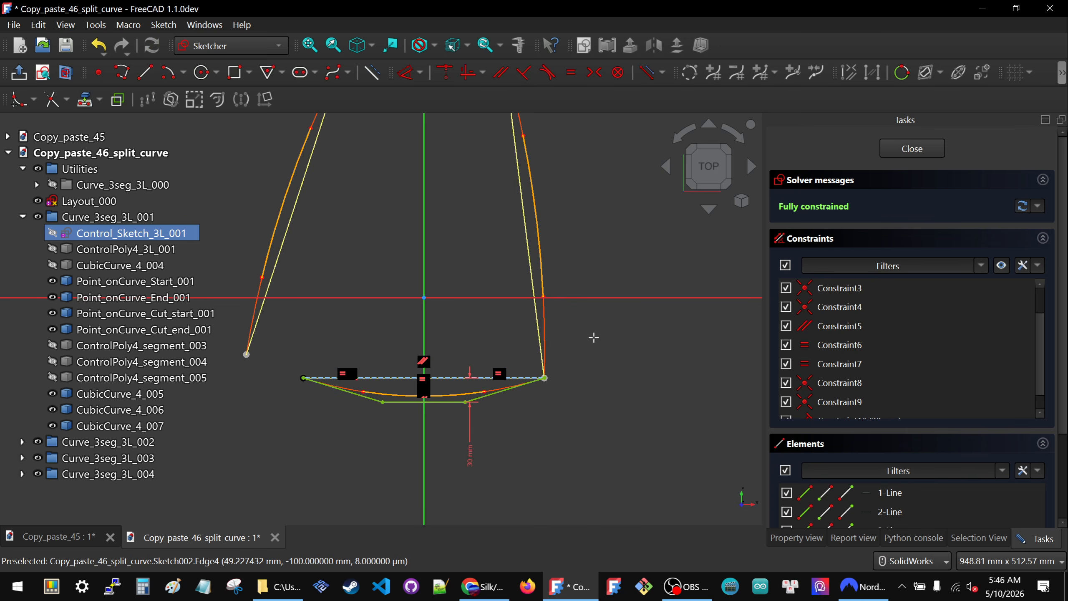
click(889, 143)
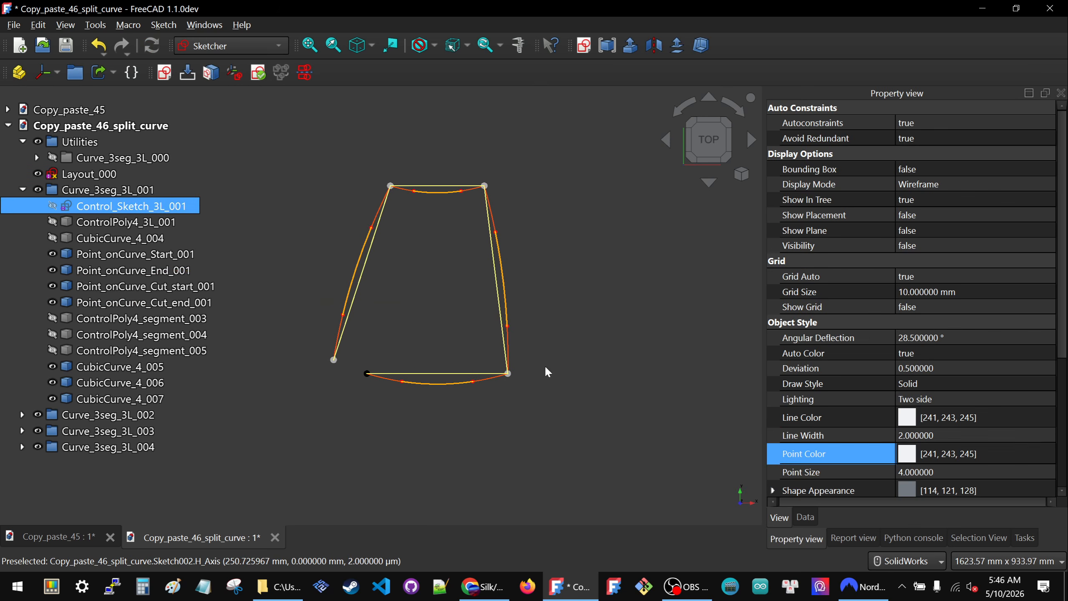
- Open Control_Sketch_3L_003 of the top curve and delete its 20 mm distance constraint
click(434, 323)
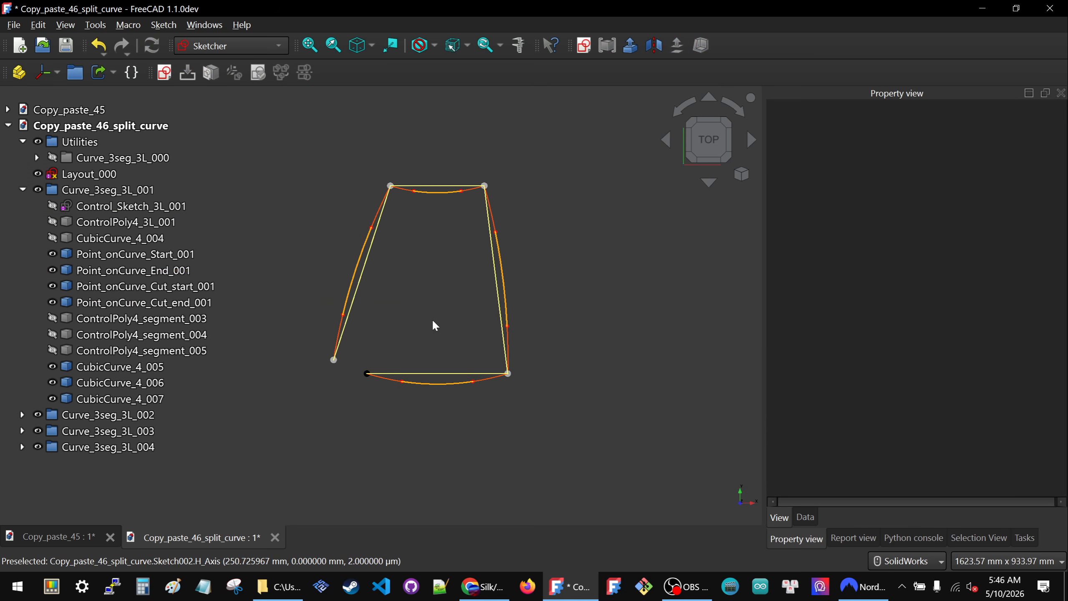
click(428, 197)
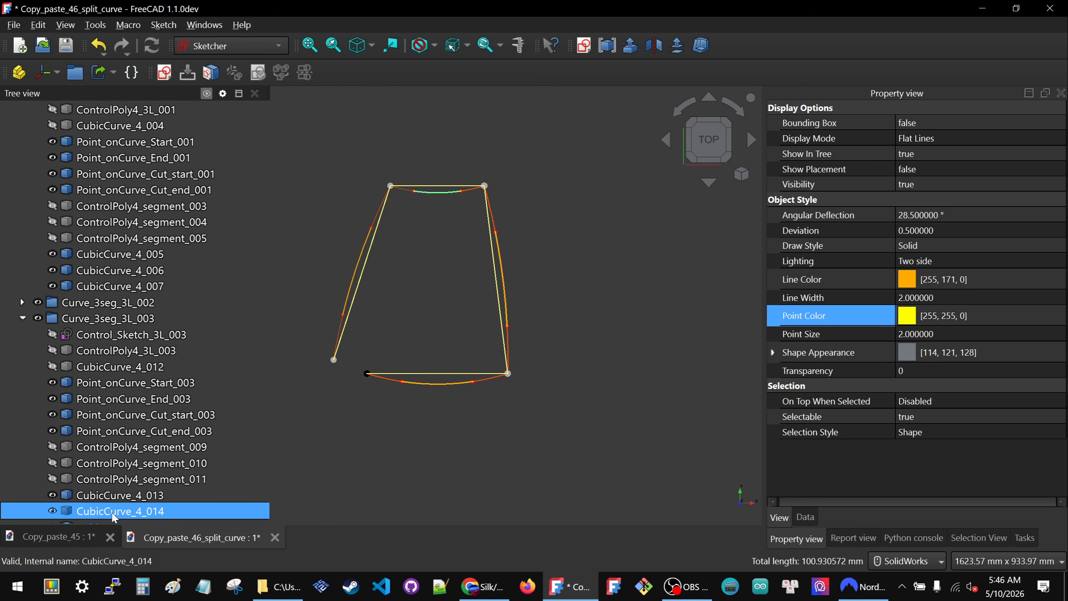
click(111, 336)
double_click(111, 335)
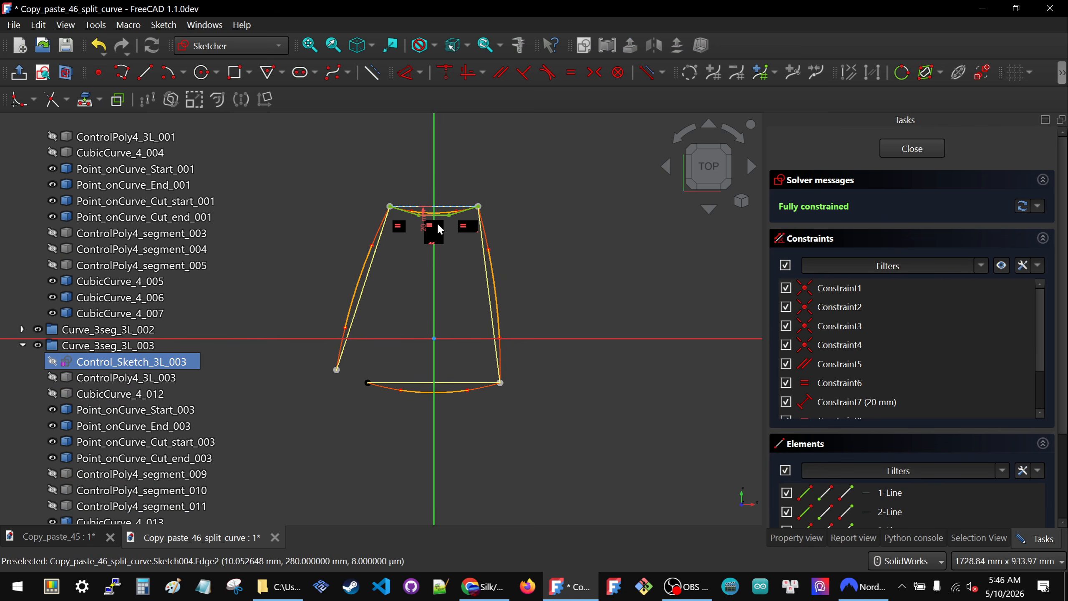
scroll(430, 229, up, 5)
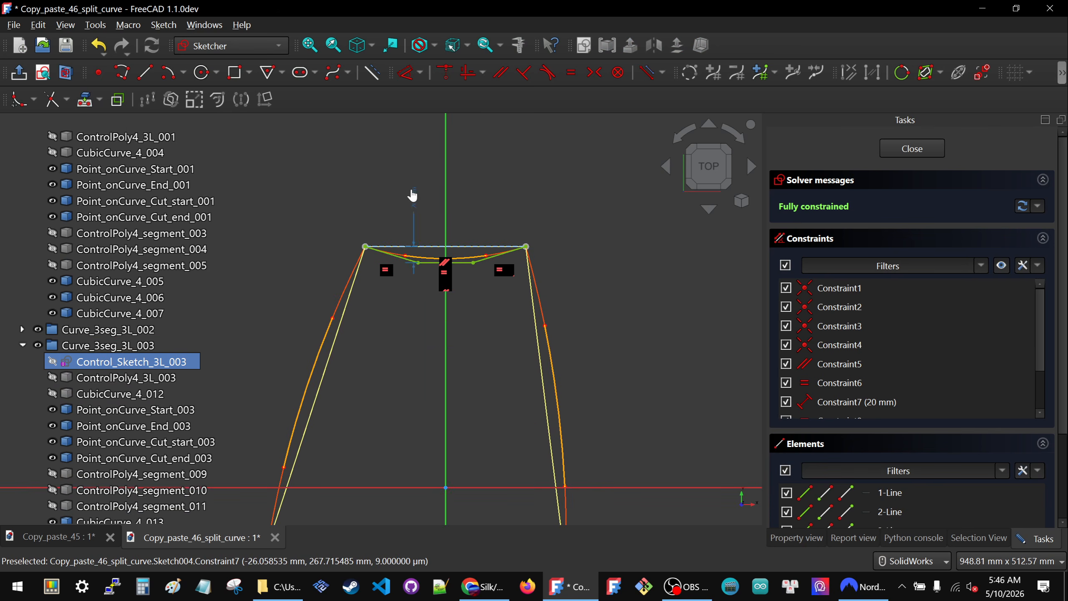
click(411, 192)
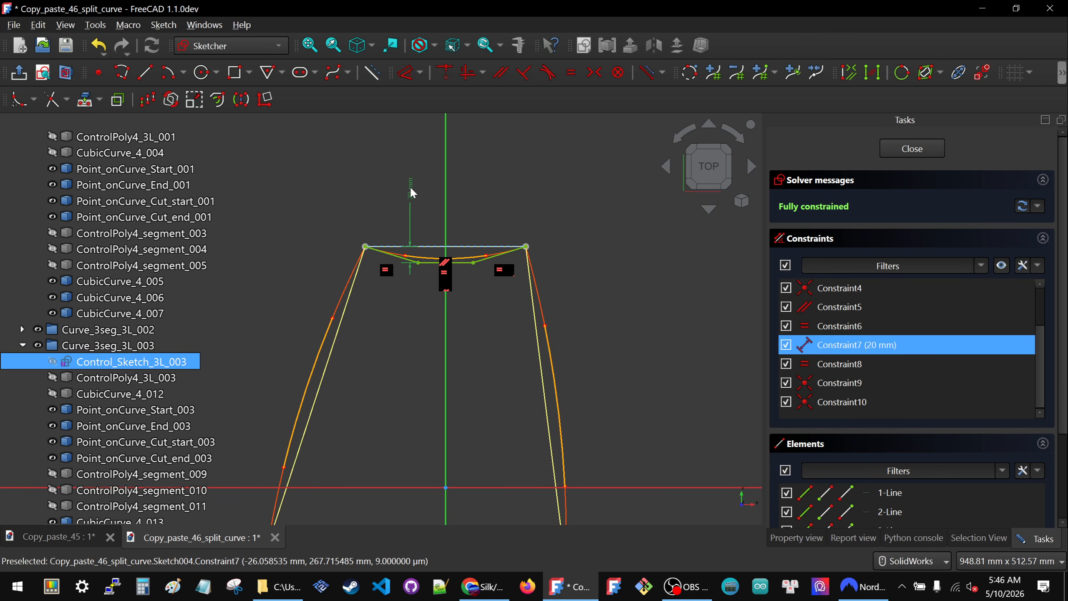
key(Delete)
- Move the top curve's middle control line above the layout line, dimension their distance as 30 mm, and close the sketch
drag(425, 261, 416, 207)
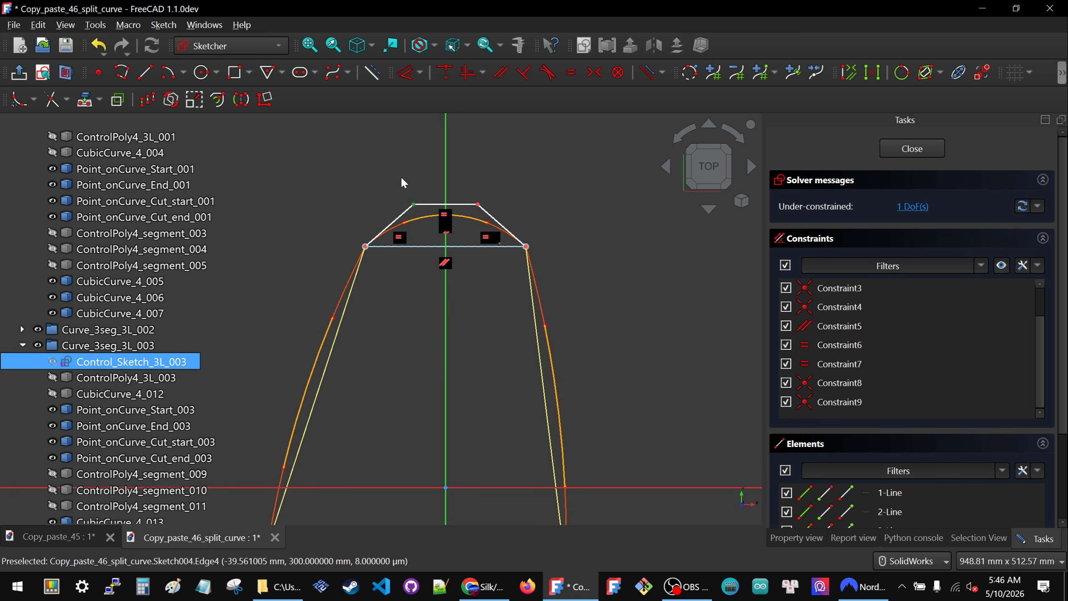
key(d)
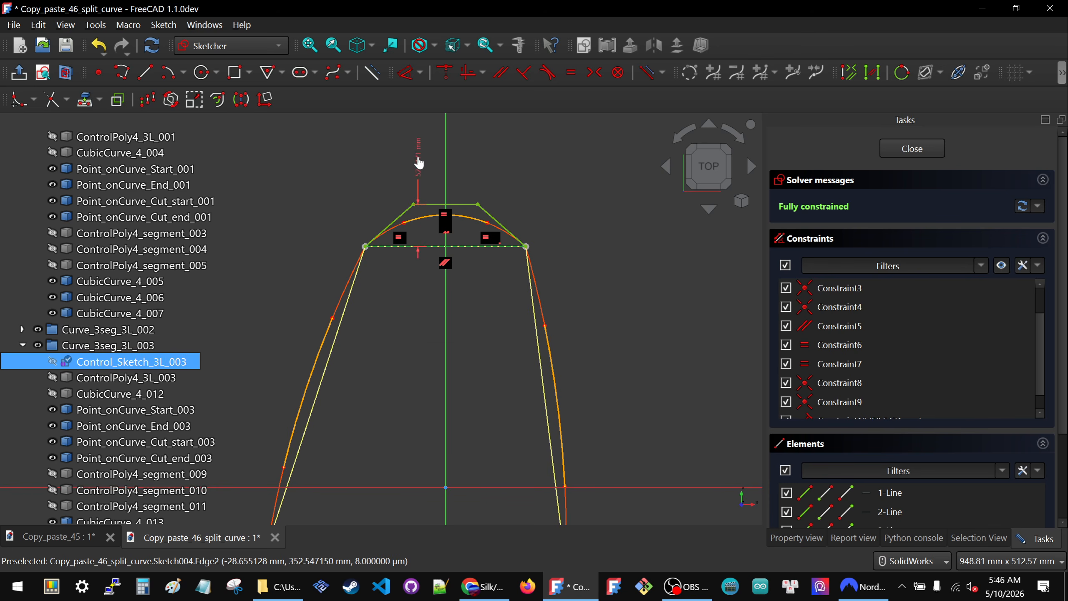
click(418, 157)
text(30)
key(Return)
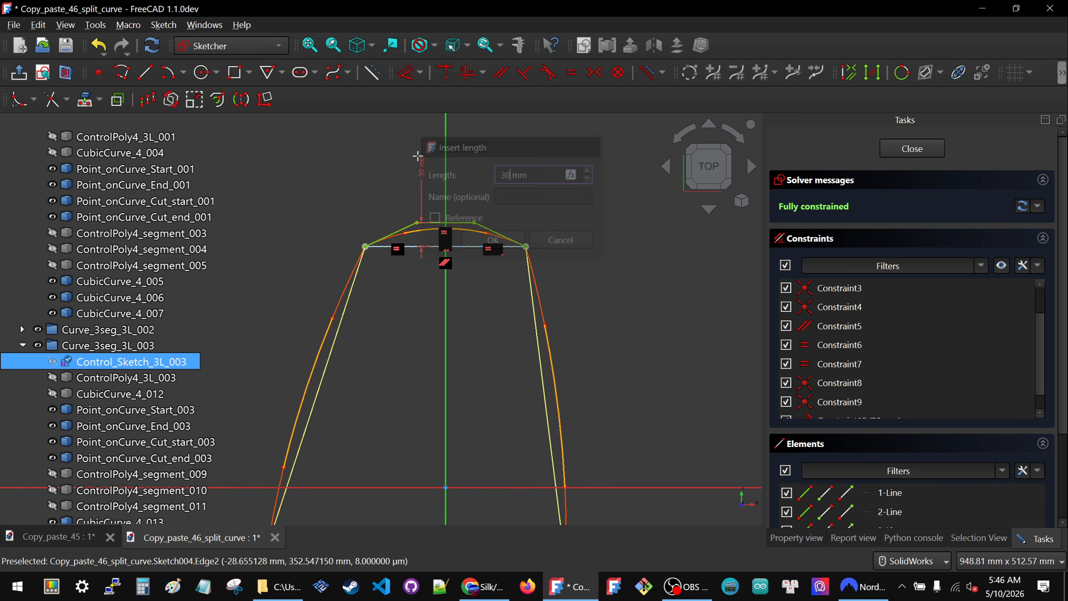
click(905, 149)
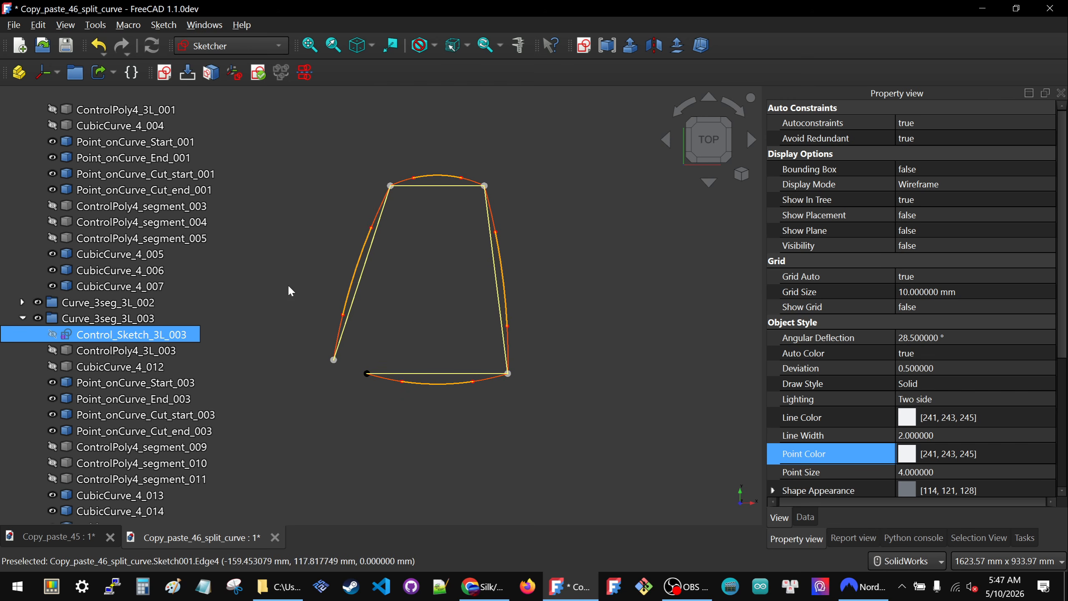
- Open Control_Sketch_3L_002 of the right curve, set its distance constraint to 30 mm, and close the sketch
scroll(126, 176, up, 3)
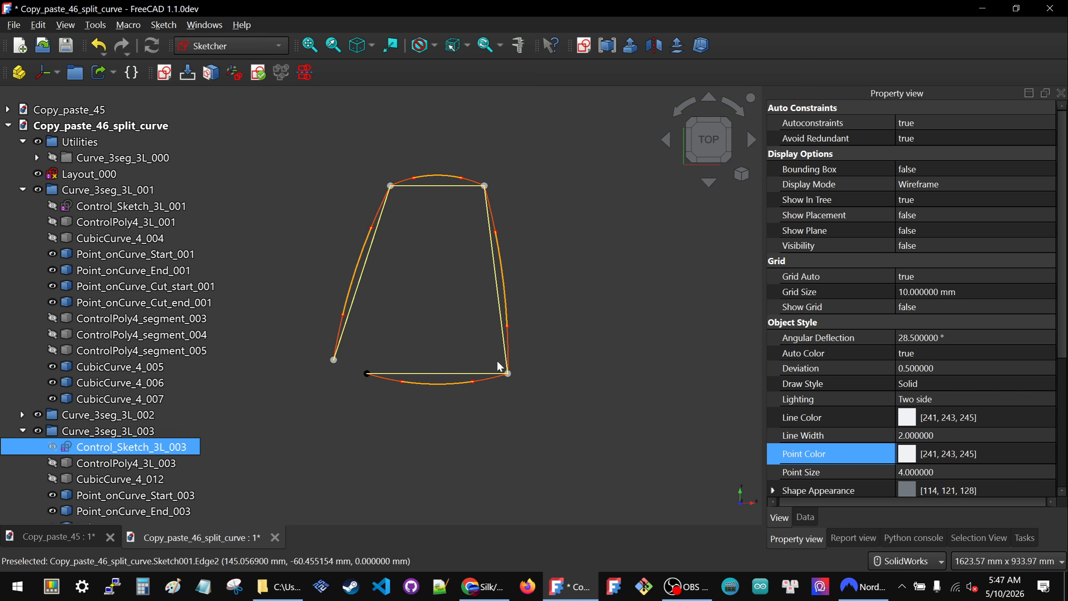
scroll(493, 356, down, 2)
scroll(472, 326, up, 2)
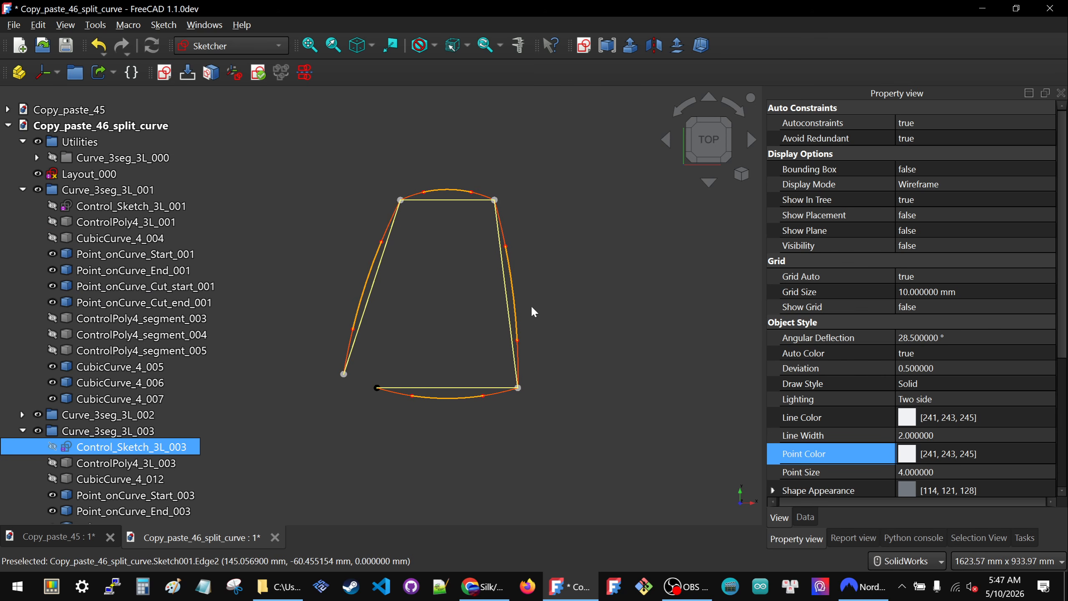
click(515, 294)
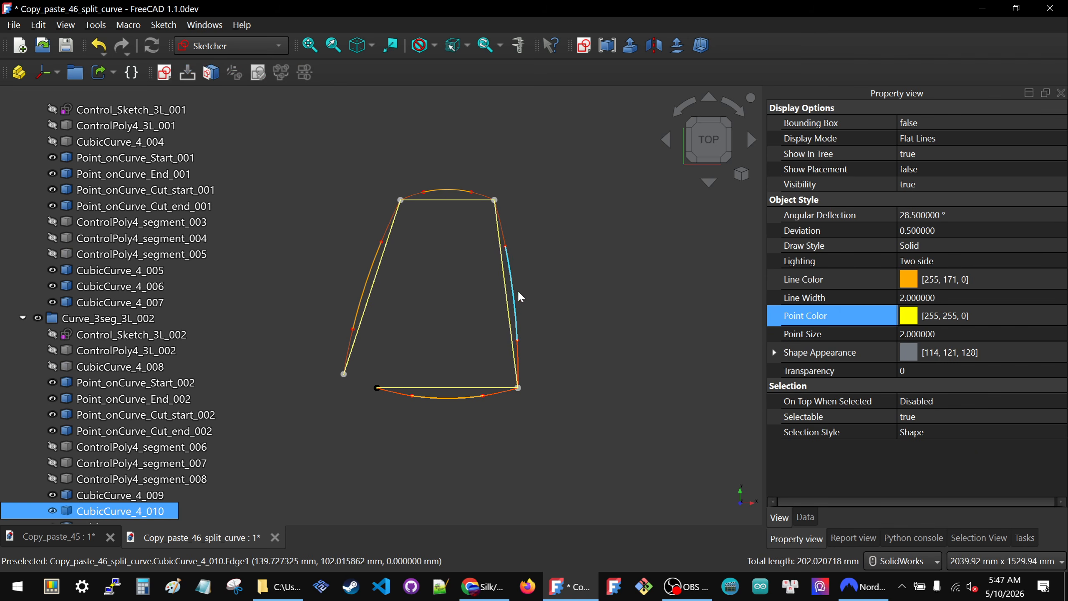
double_click(94, 335)
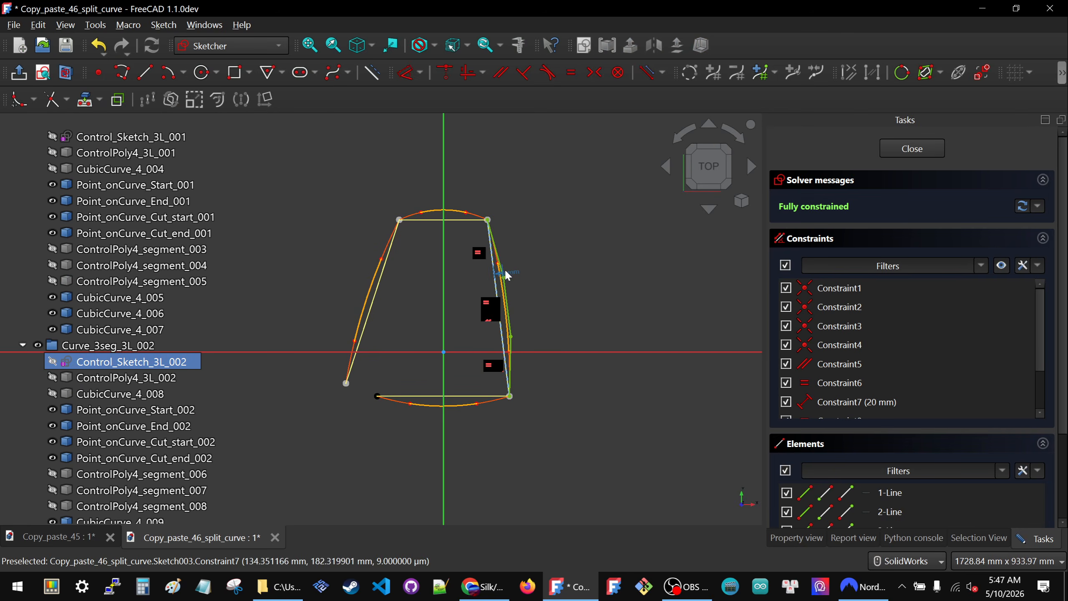
double_click(512, 273)
text(30)
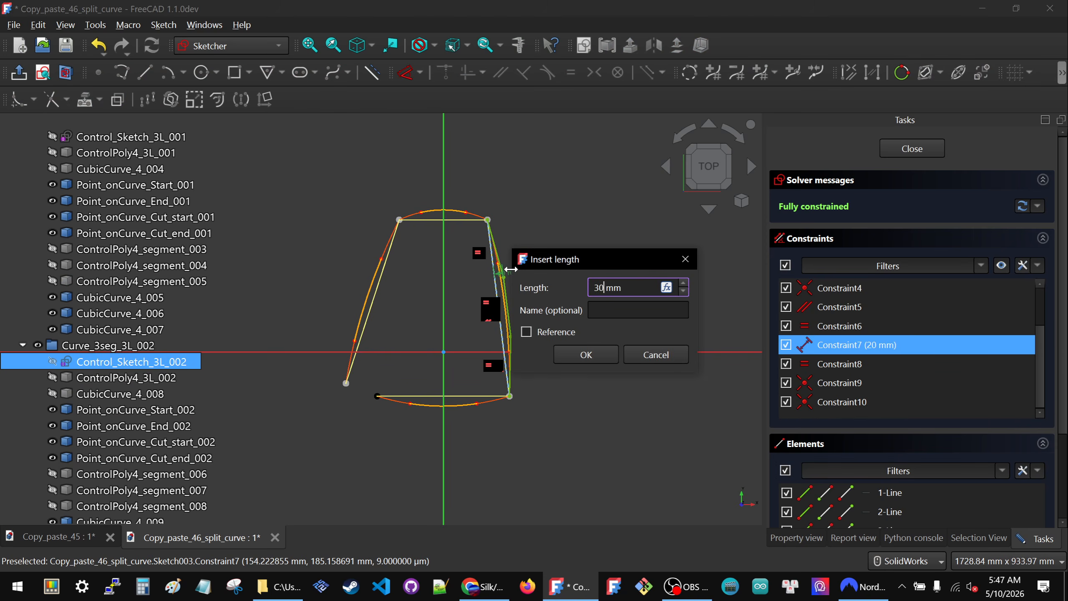
key(Return)
click(896, 147)
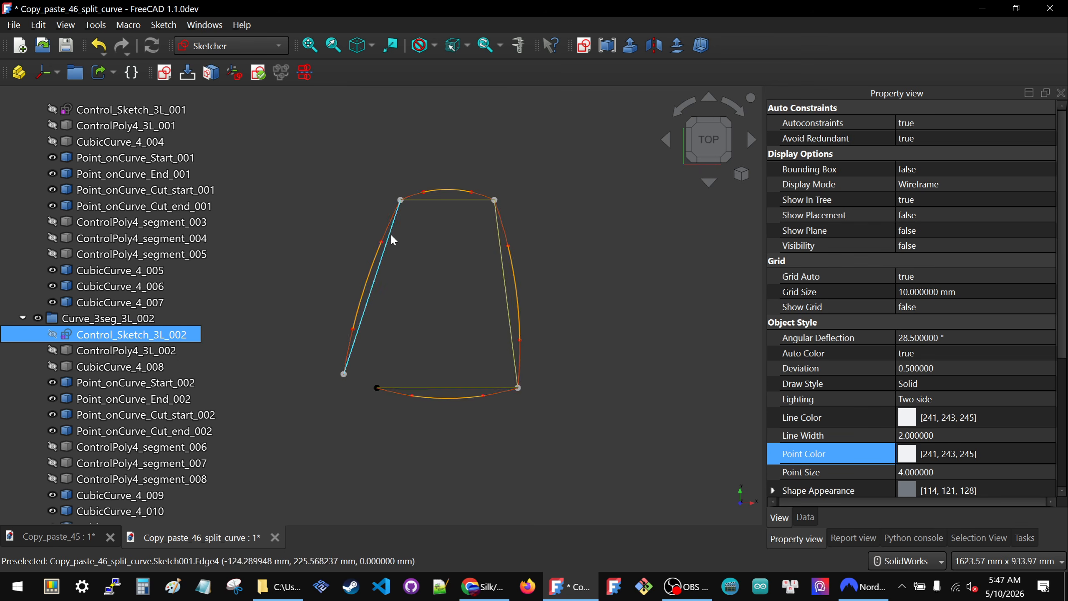
- Open Control_Sketch_3L_004 of the left curve, set its distance constraint to 30 mm, and close the sketch
click(370, 275)
click(370, 275)
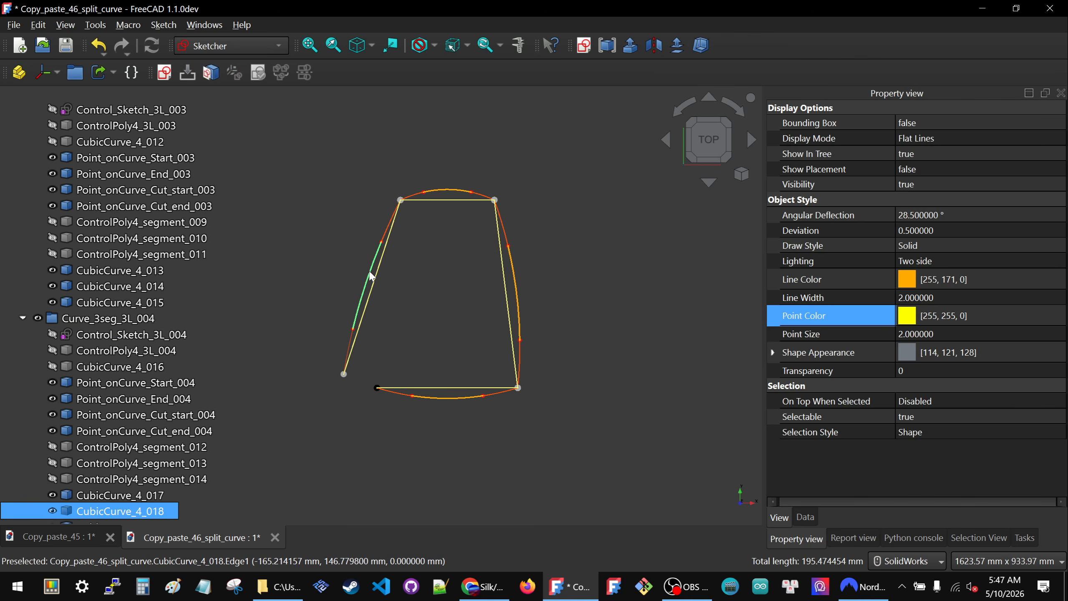
double_click(105, 342)
double_click(342, 332)
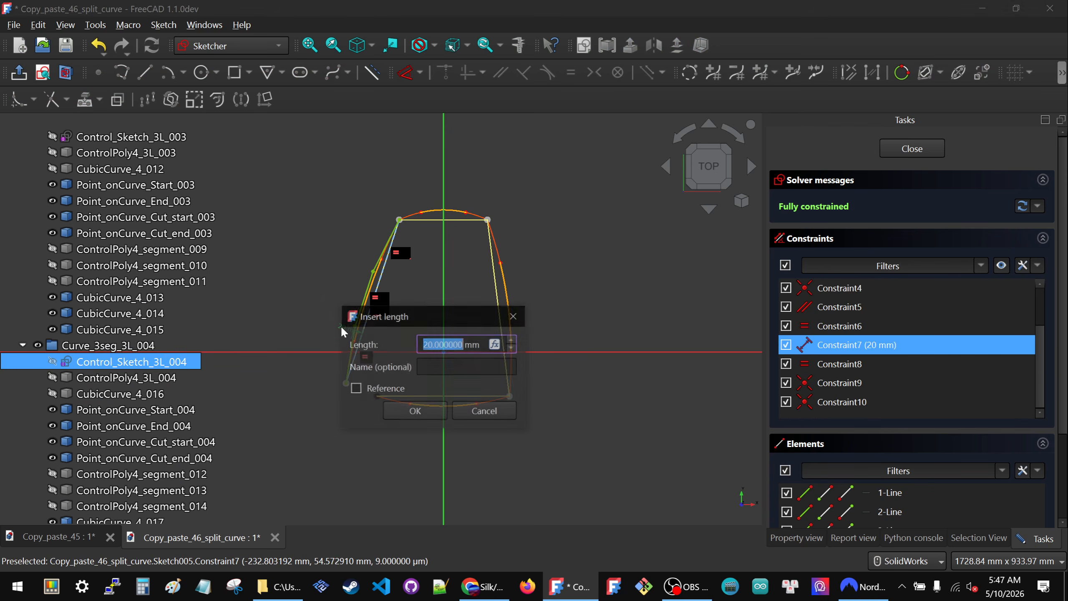
text(30)
key(Return)
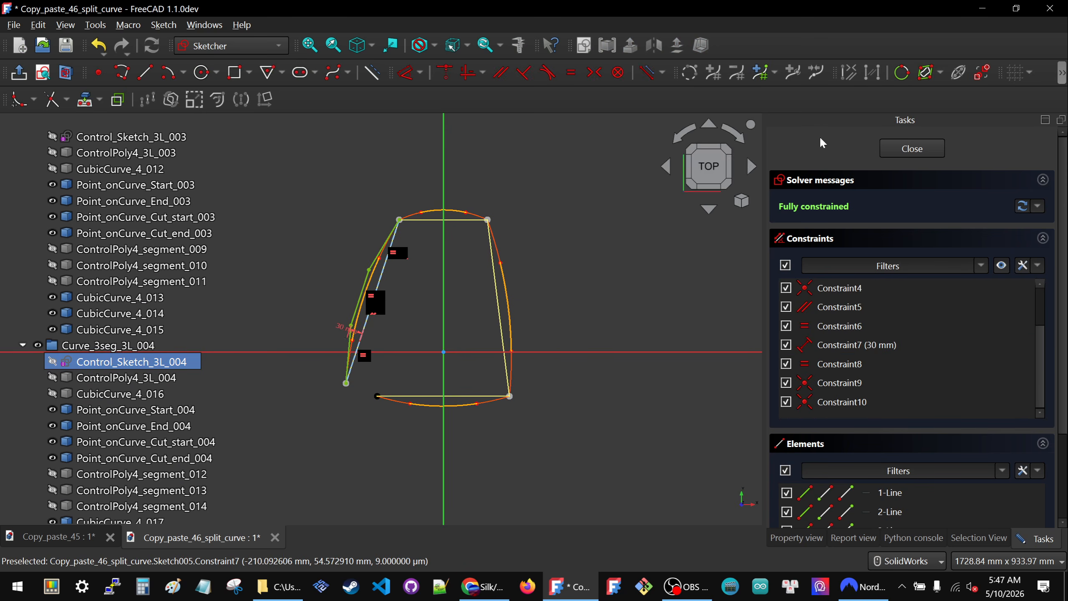
click(934, 150)
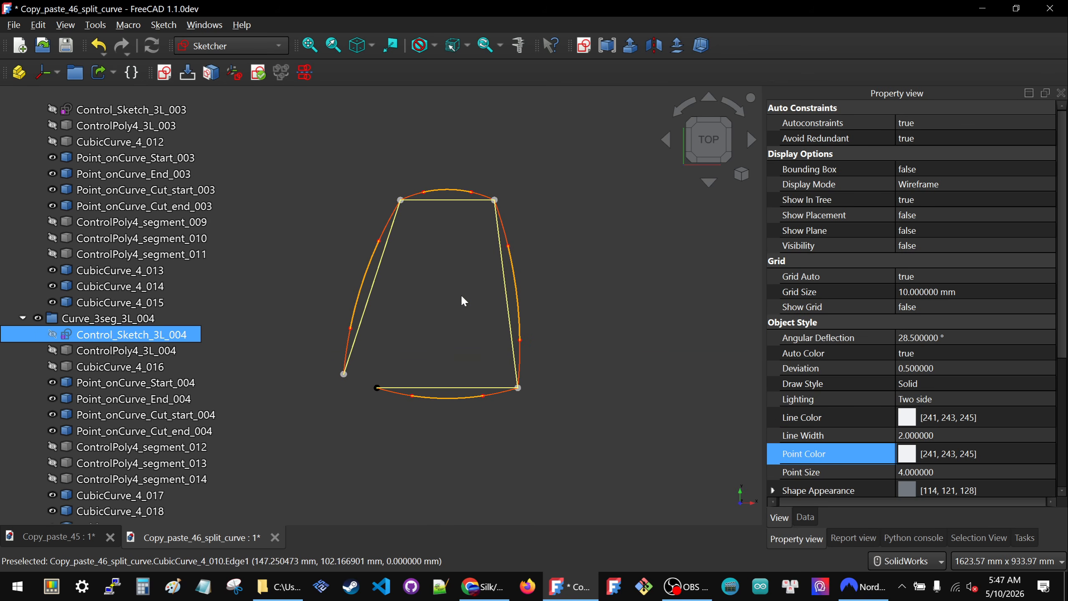
- Collapse the groups Curve_3seg_3L_001 through Curve_3seg_3L_004 in the model tree and clear the selection
scroll(67, 291, up, 11)
scroll(67, 291, down, 12)
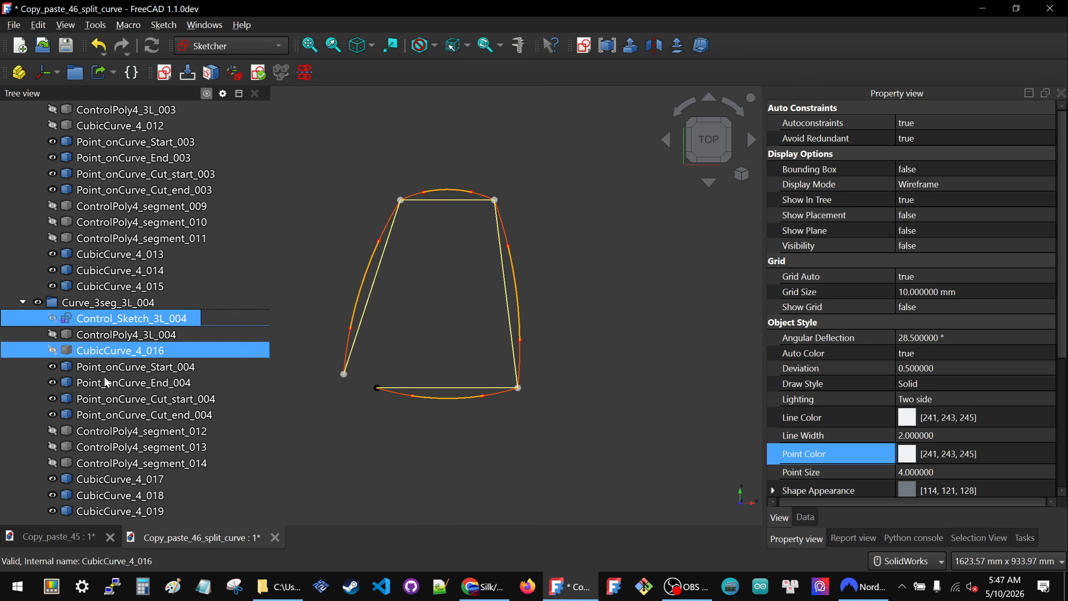
scroll(100, 402, up, 11)
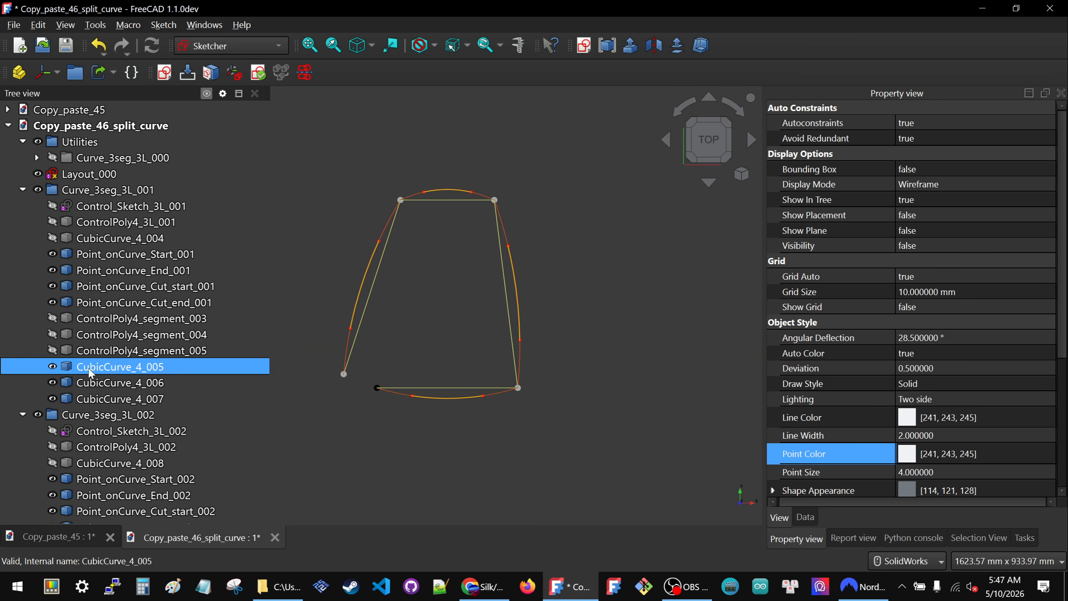
click(24, 190)
click(23, 206)
click(23, 222)
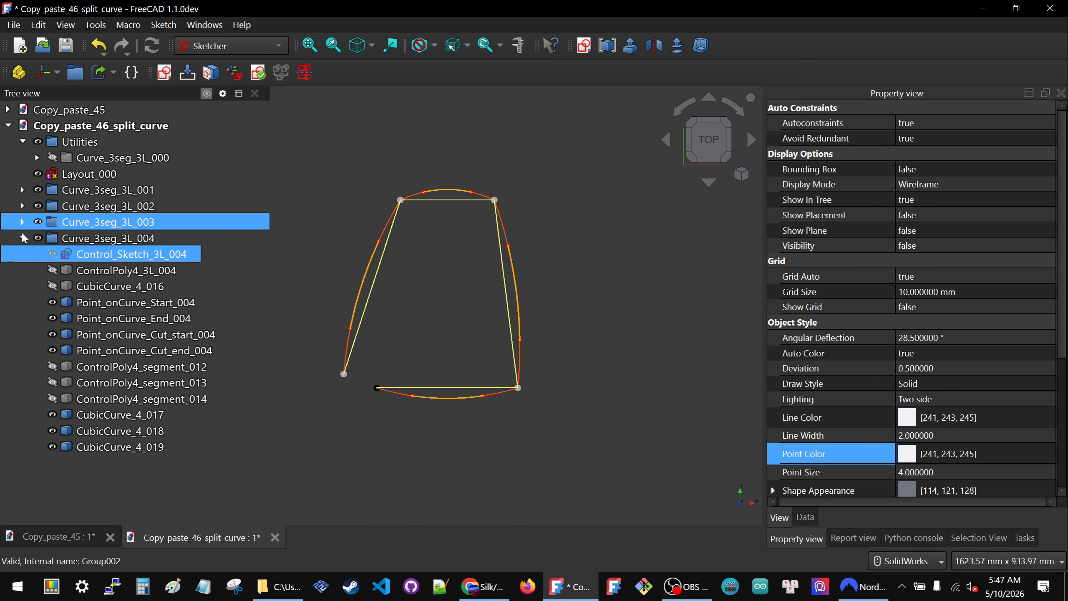
click(23, 238)
click(310, 259)
- Open the Layout_000 sketch and set the upper-left corner's horizontal distance to 50 mm
double_click(72, 172)
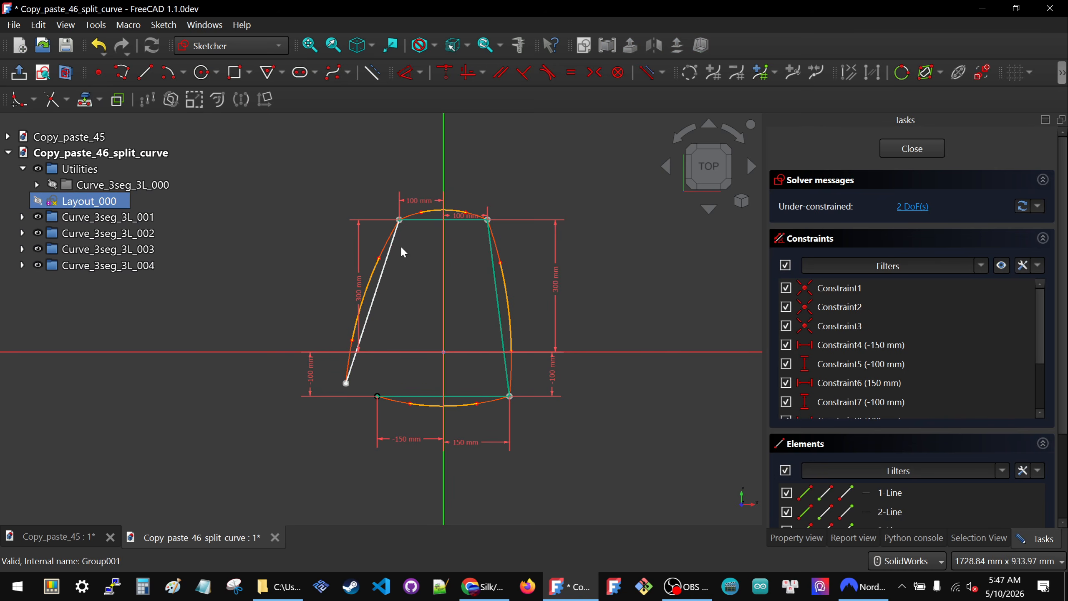
double_click(418, 202)
text(50)
key(Return)
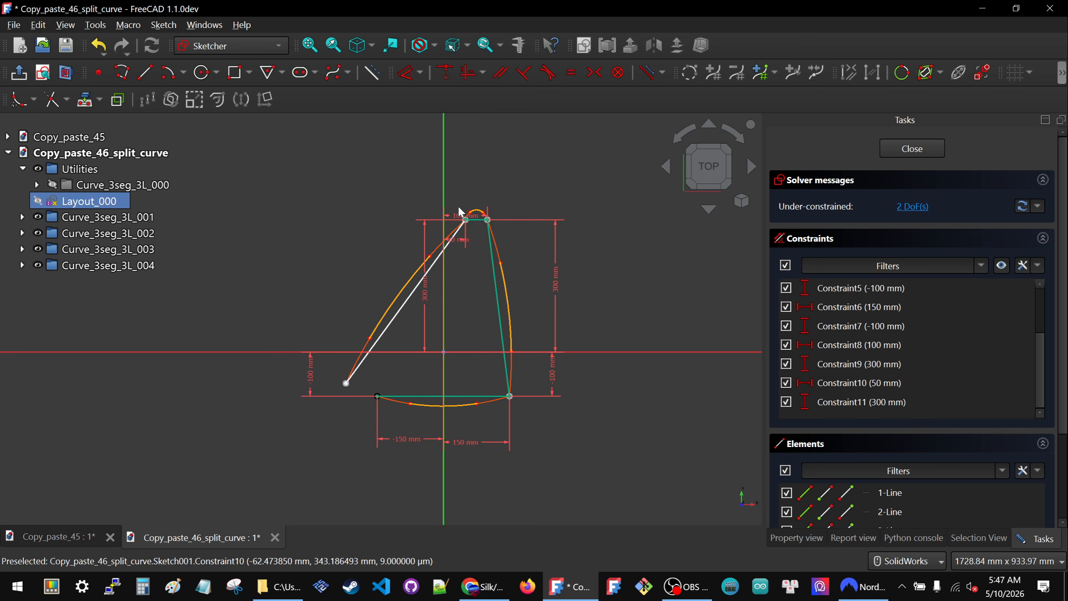
- Set the layout's upper-left corner horizontal distance to -50 mm
scroll(457, 205, up, 3)
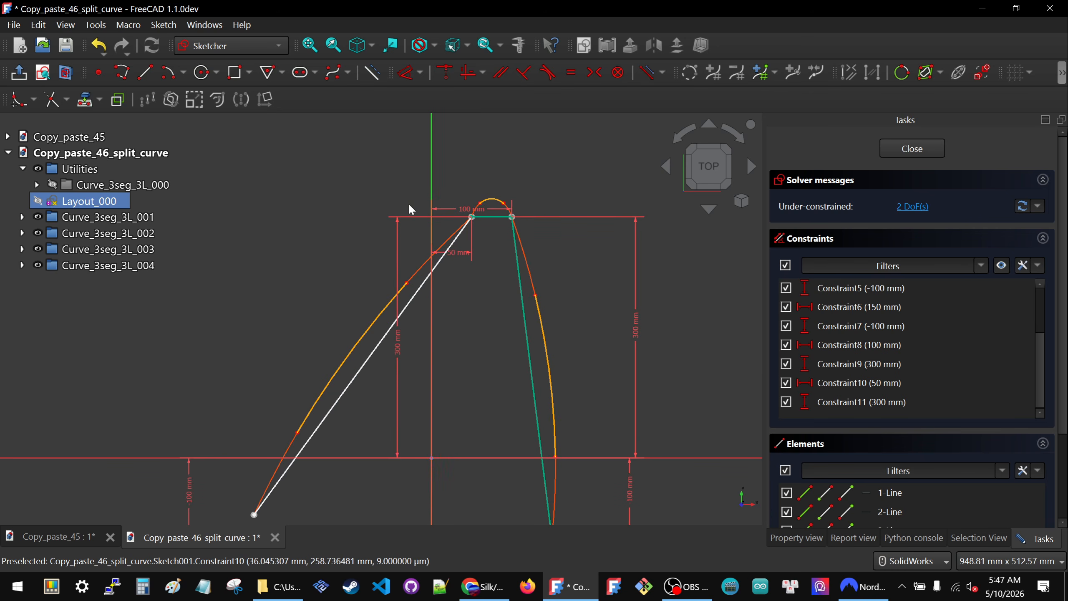
double_click(452, 250)
text(-50)
click(514, 336)
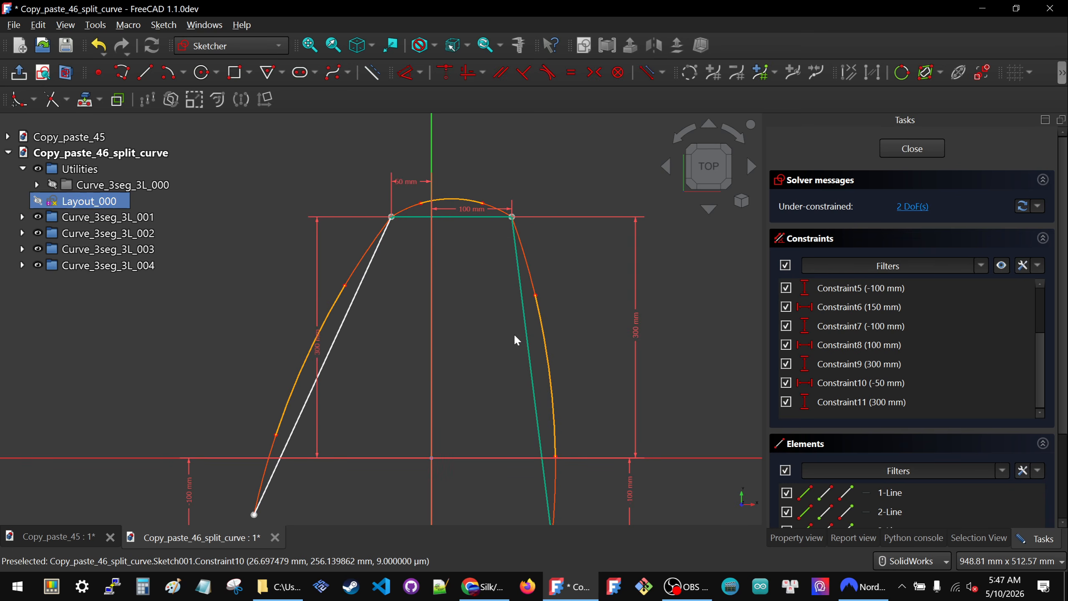
scroll(378, 195, down, 3)
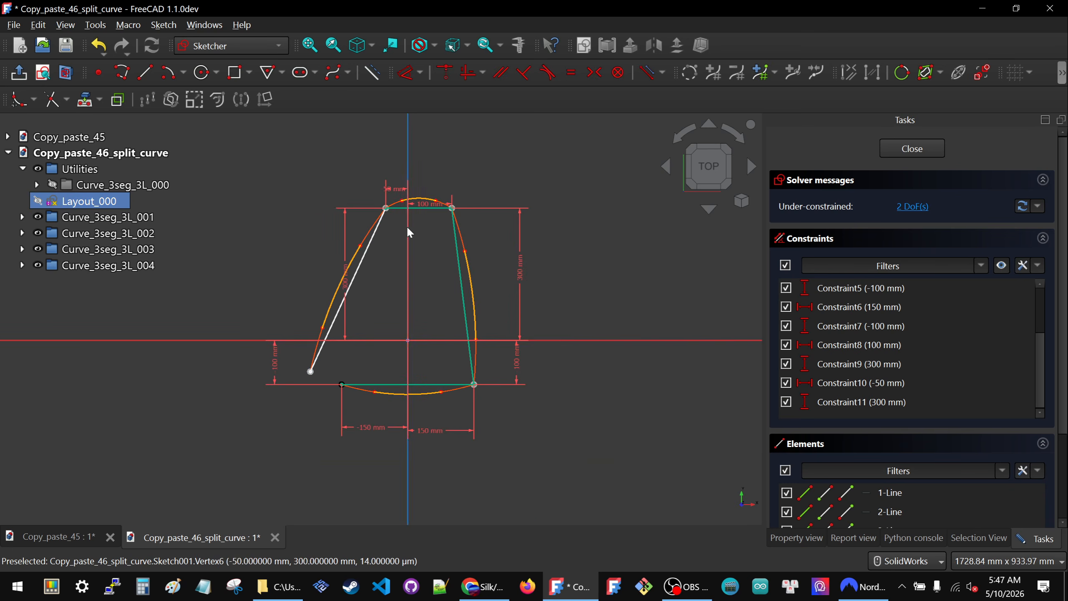
- Set the layout's upper-left corner horizontal distance to -100 mm
scroll(384, 235, up, 2)
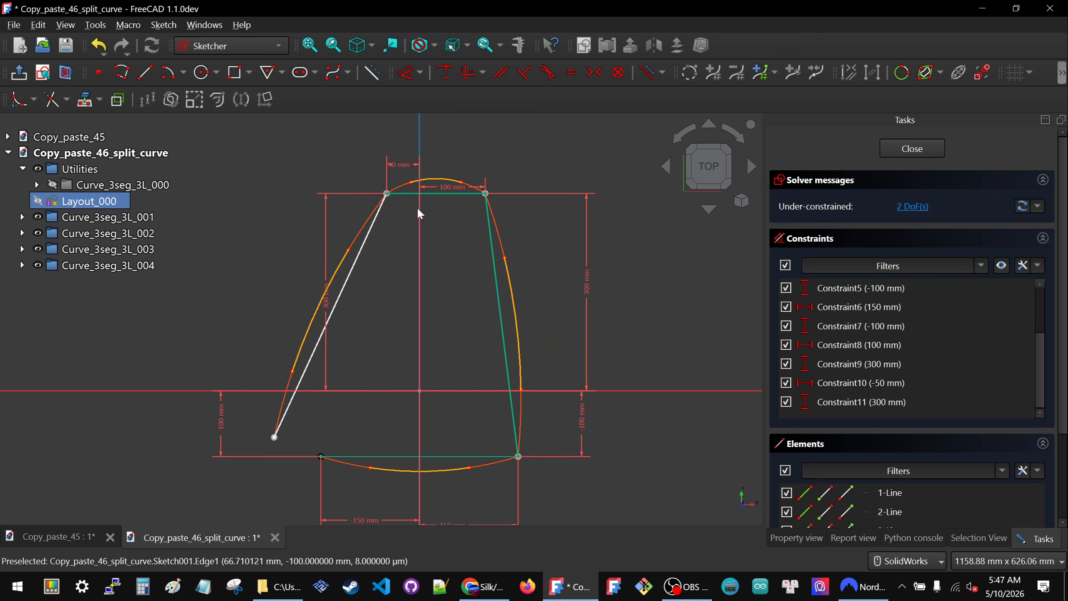
double_click(399, 165)
text(-100.000000)
key(Return)
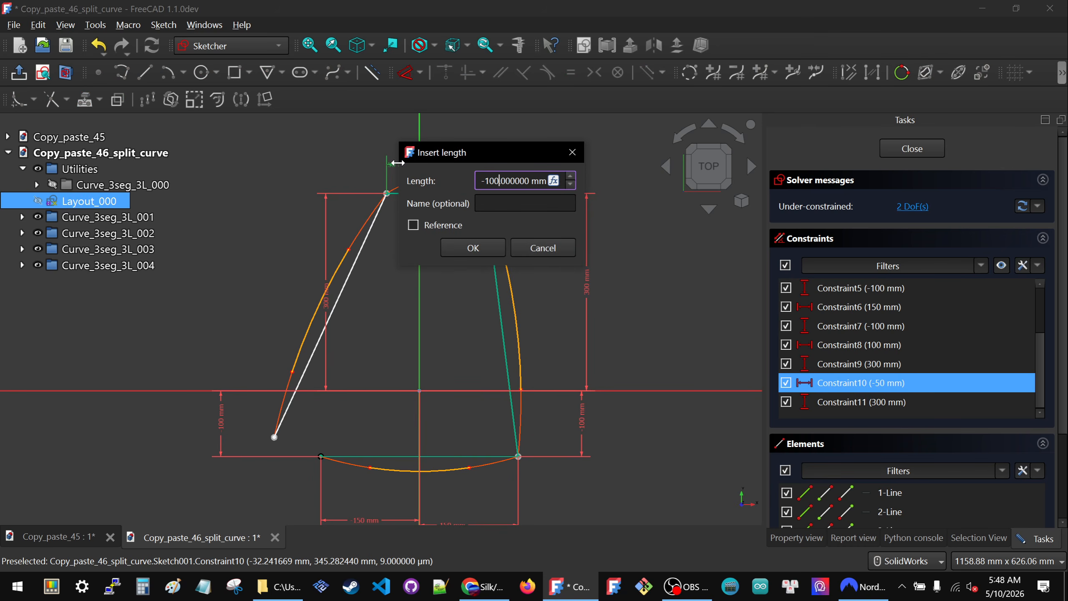
click(470, 247)
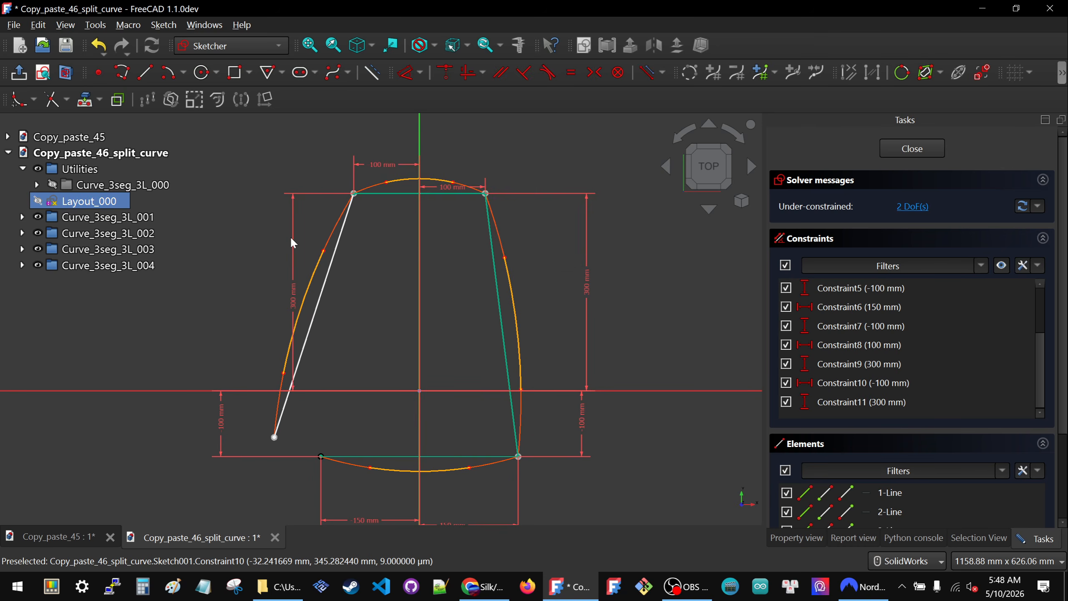
scroll(324, 242, down, 2)
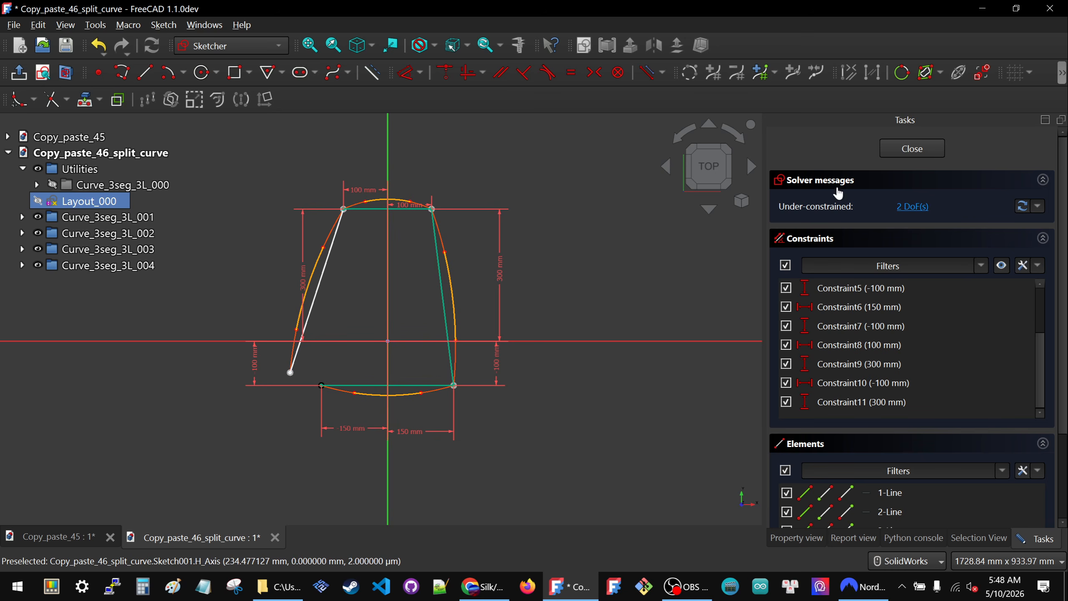
- Finish editing the layout sketch, then toggle the visibility of group Curve_3seg_3L_001 on and off repeatedly to identify its geometry
click(914, 148)
click(404, 335)
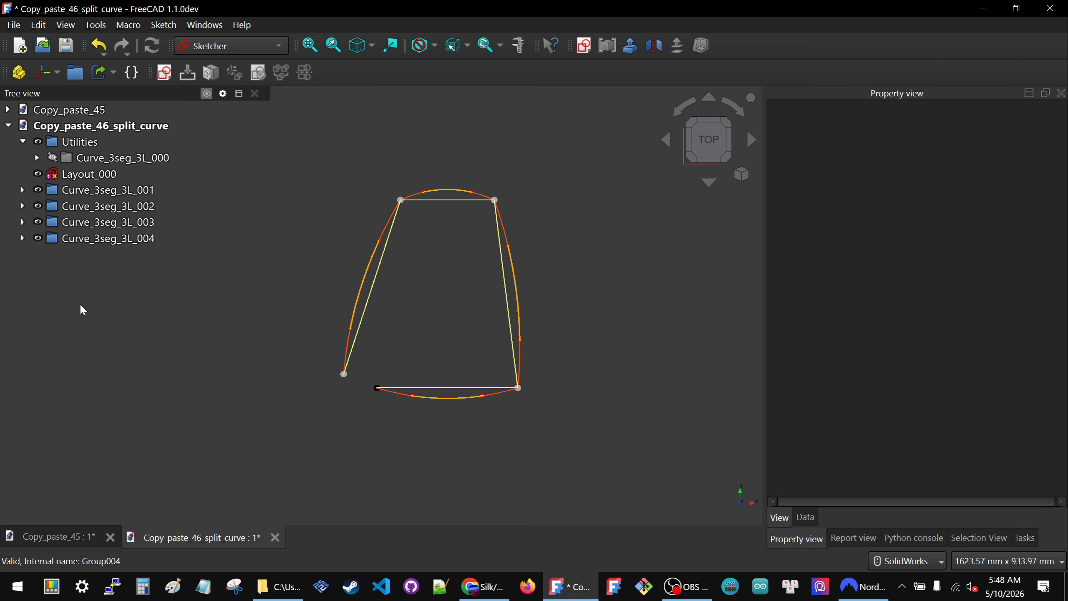
click(108, 192)
key(space)
key(space)
key(space)
key(space)
key(space)
key(space)
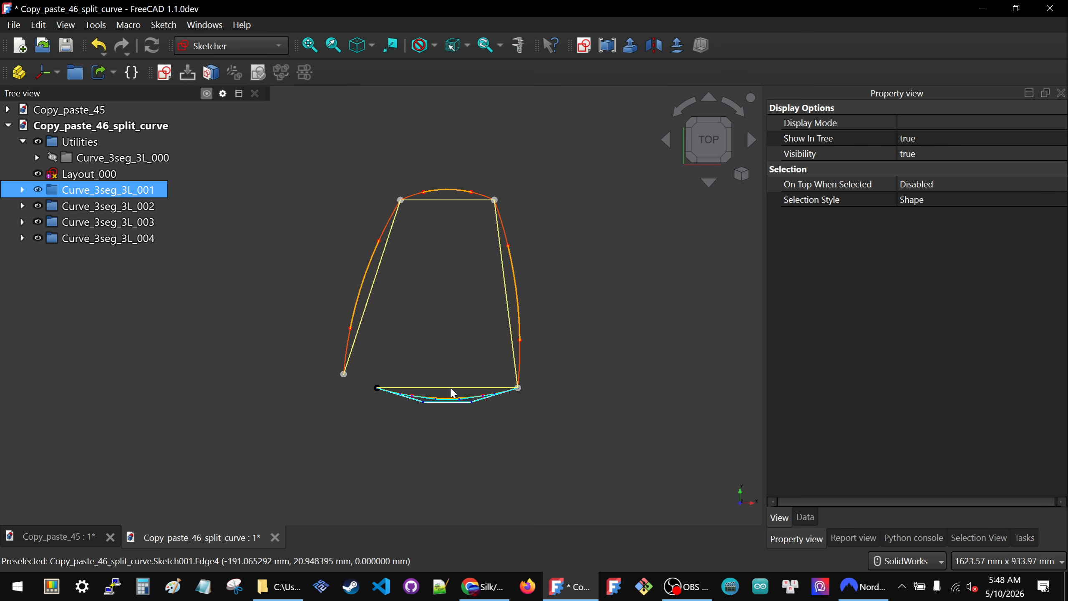
- Hide the group Curve_3seg_3L_002 with all its contents, then show only its segment curves CubicCurve_4_009, CubicCurve_4_010 and CubicCurve_4_011
ctrl+click(103, 206)
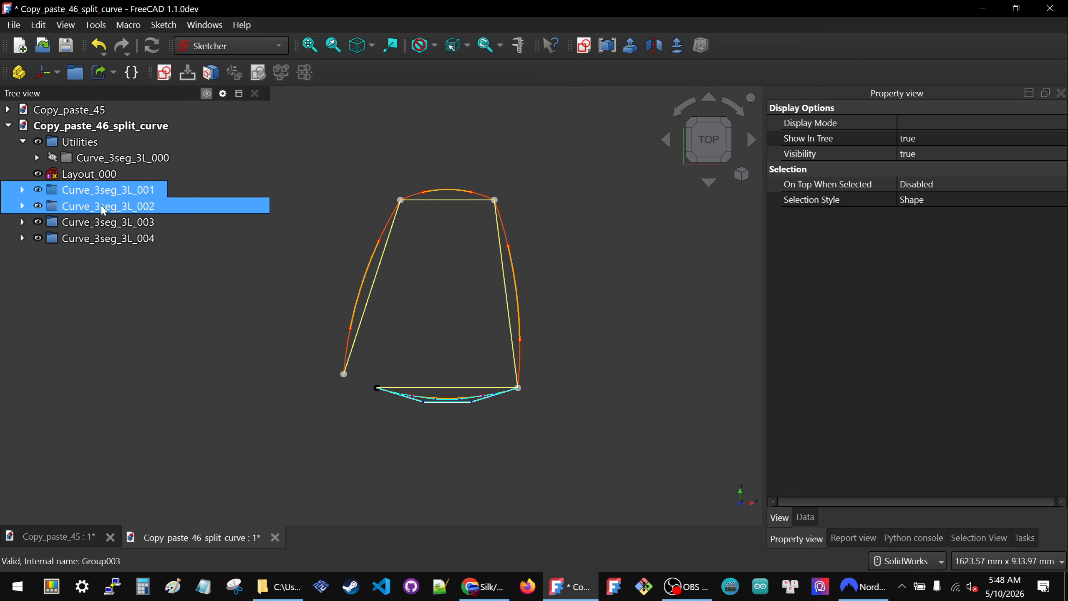
click(103, 206)
key(space)
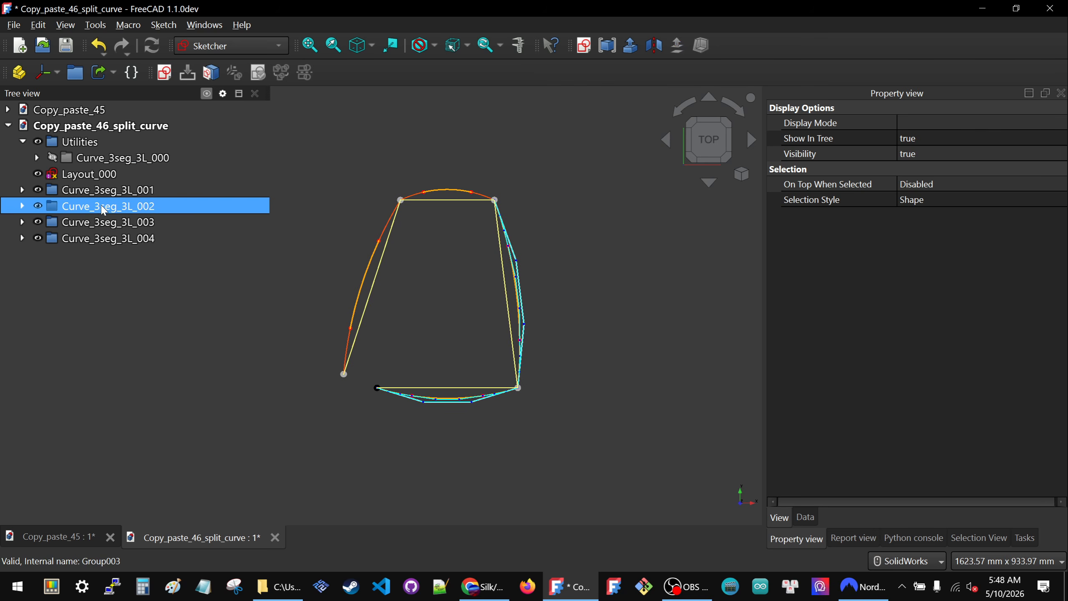
click(22, 206)
key(space)
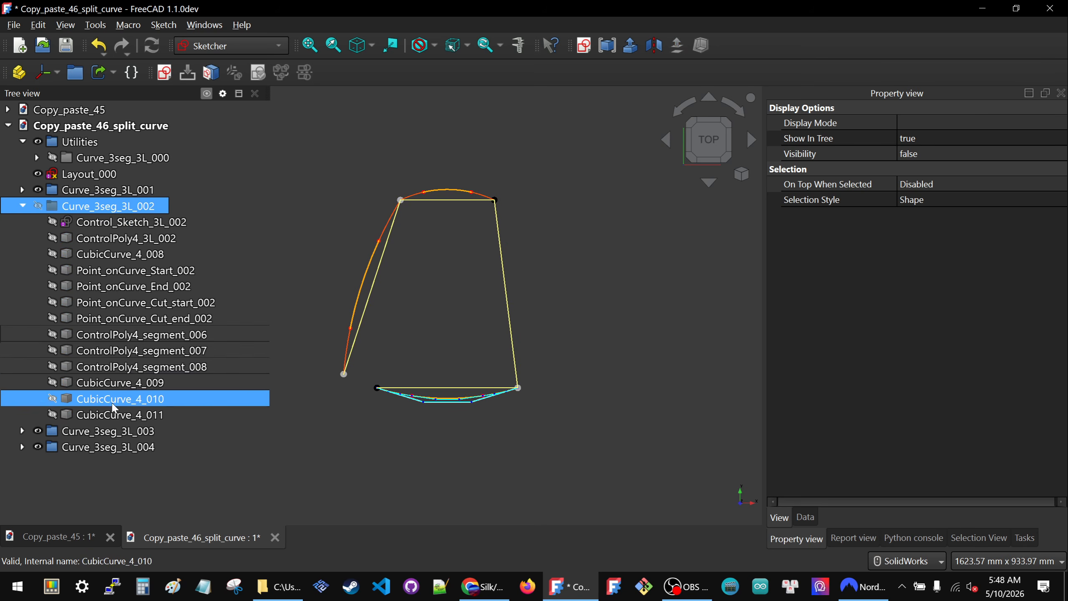
click(113, 415)
key(space)
click(112, 400)
key(space)
click(113, 383)
key(space)
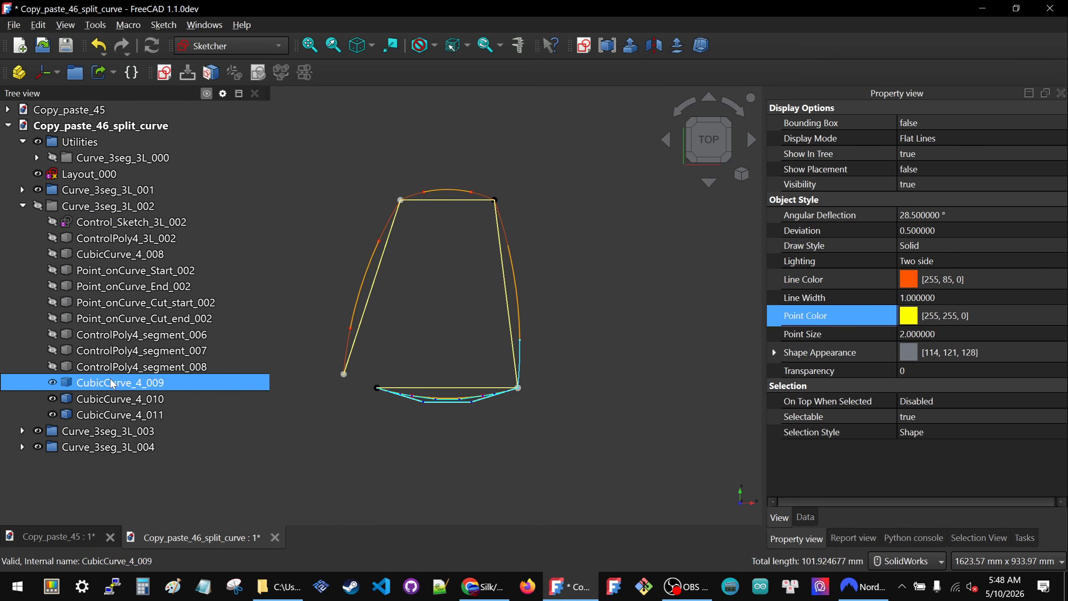
- Show the points Point_onCurve_Cut_start_002 and Point_onCurve_Cut_end_002, then clear the selection and collapse their group
ctrl+click(99, 286)
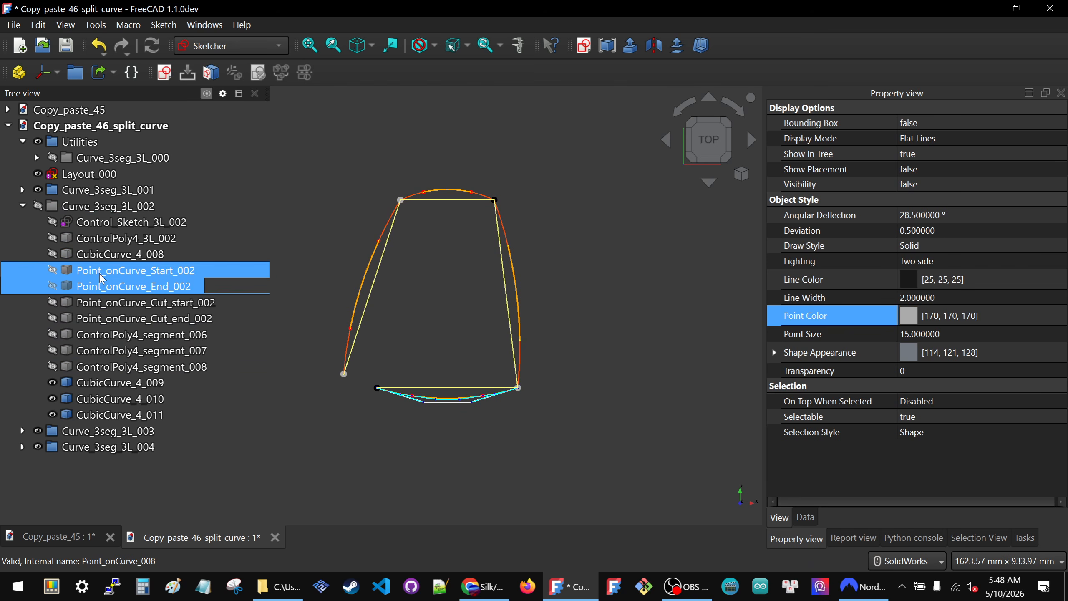
click(103, 301)
key(space)
click(105, 321)
key(space)
click(468, 257)
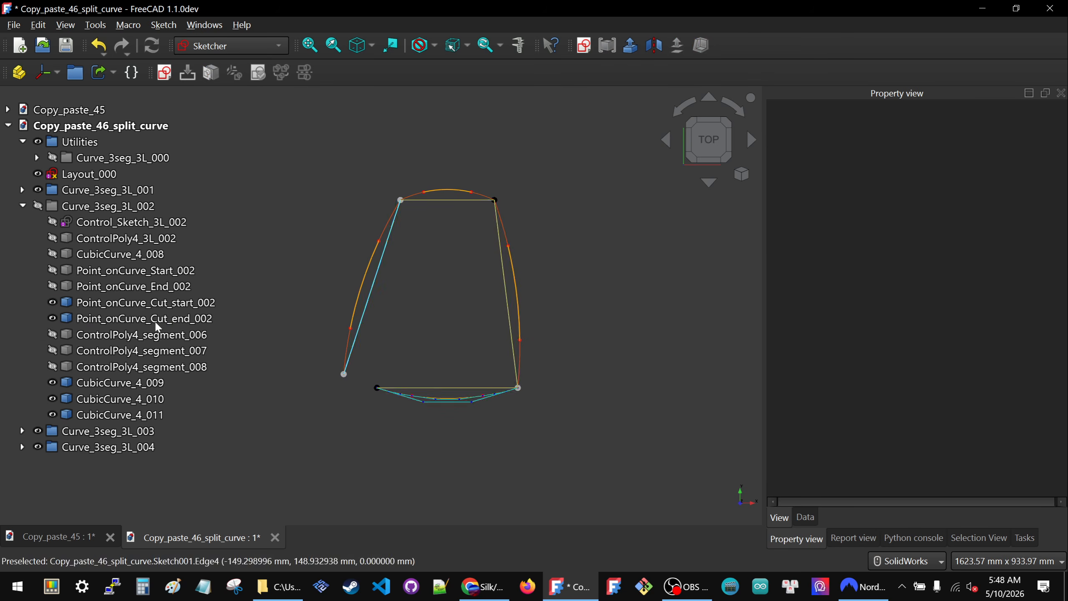
click(22, 206)
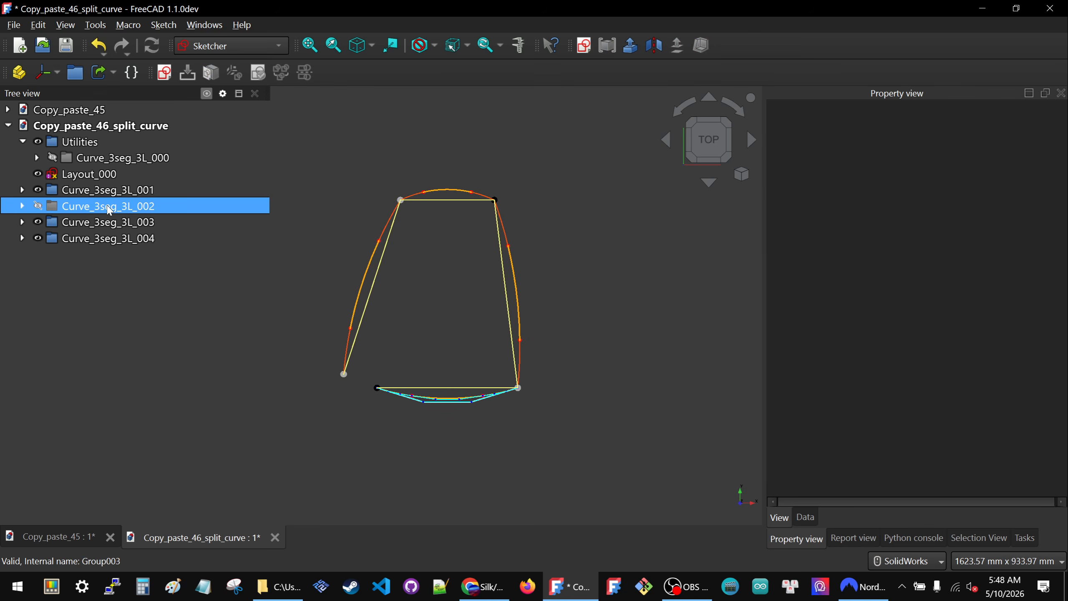
- Hide the group Curve_3seg_3L_001 with its contents, show only CubicCurve_4_005, CubicCurve_4_006 and CubicCurve_4_007, and collapse the group
click(22, 190)
click(76, 196)
key(space)
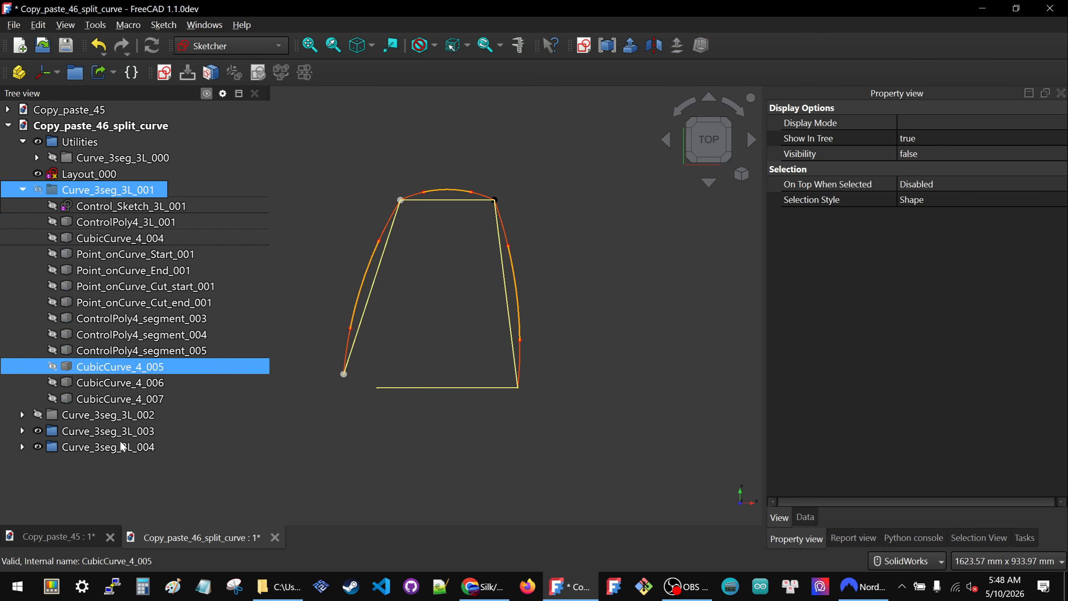
click(107, 399)
key(space)
click(112, 383)
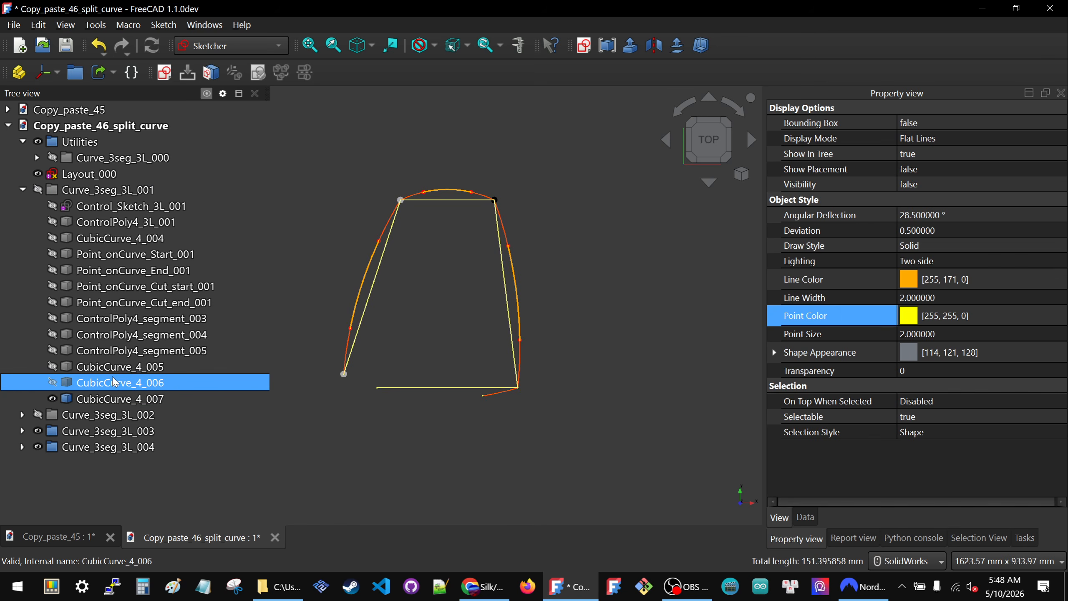
key(space)
click(115, 368)
key(space)
click(256, 303)
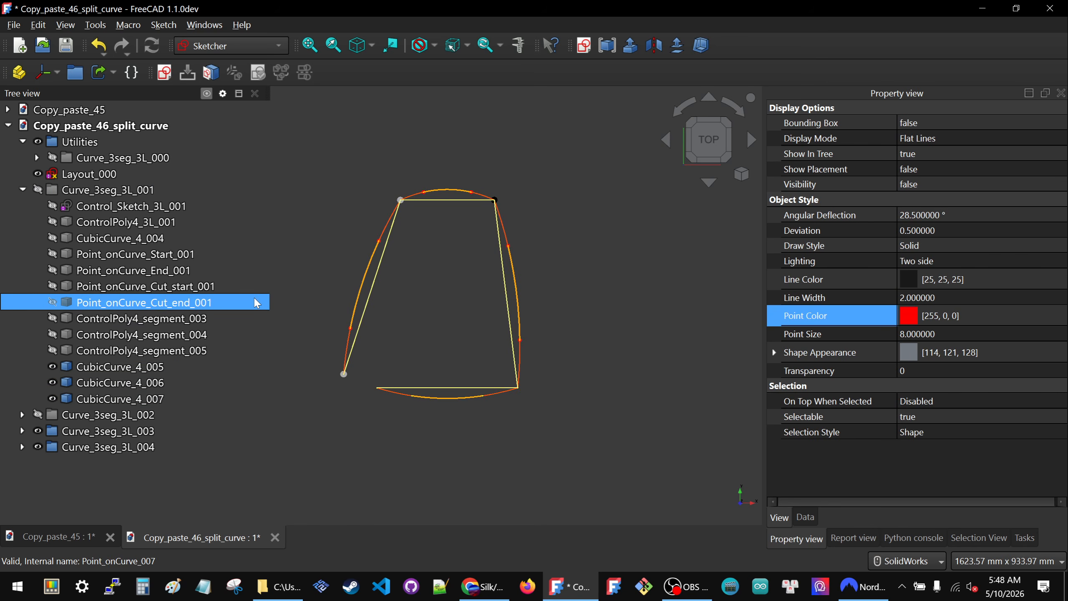
click(272, 260)
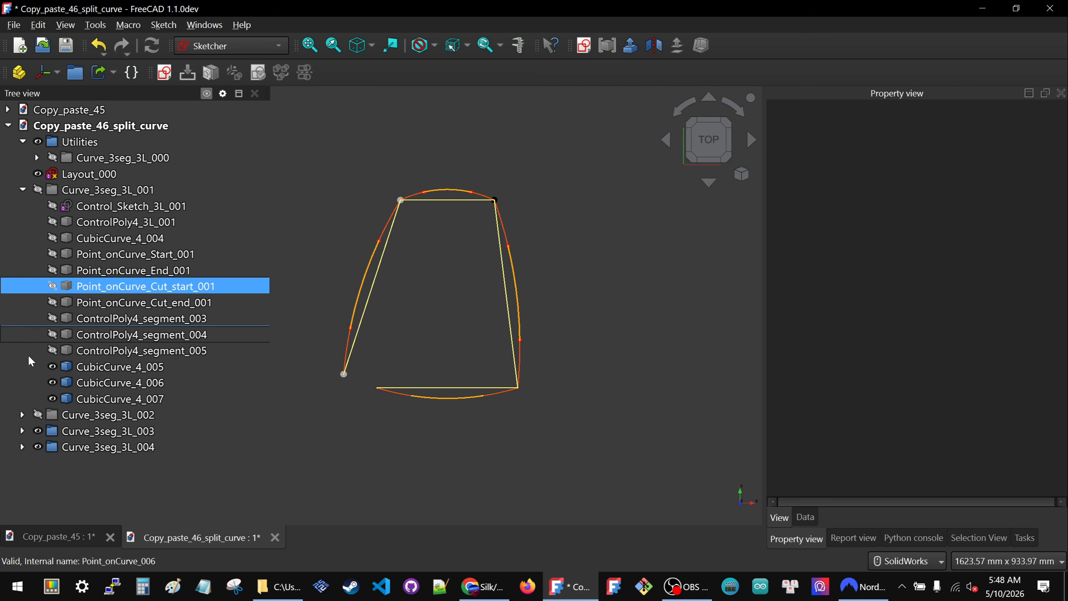
click(23, 190)
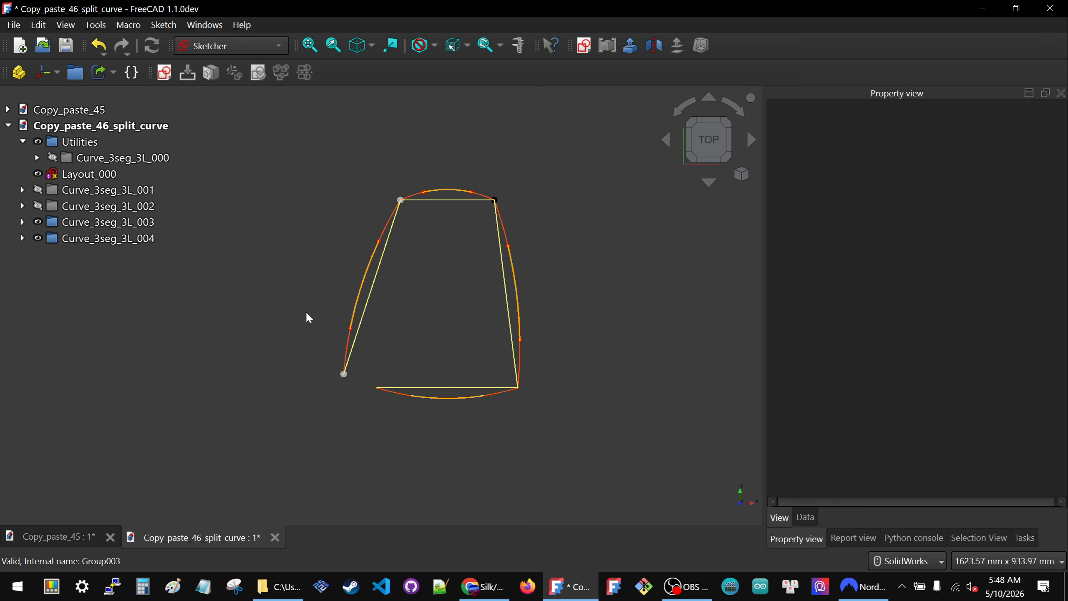
- In the Silk workbench, create a ControlPoly6 FilletBezier between CubicCurve_4_007 and CubicCurve_4_009 at the layout's lower-right corner and select the new polygon
scroll(486, 375, up, 3)
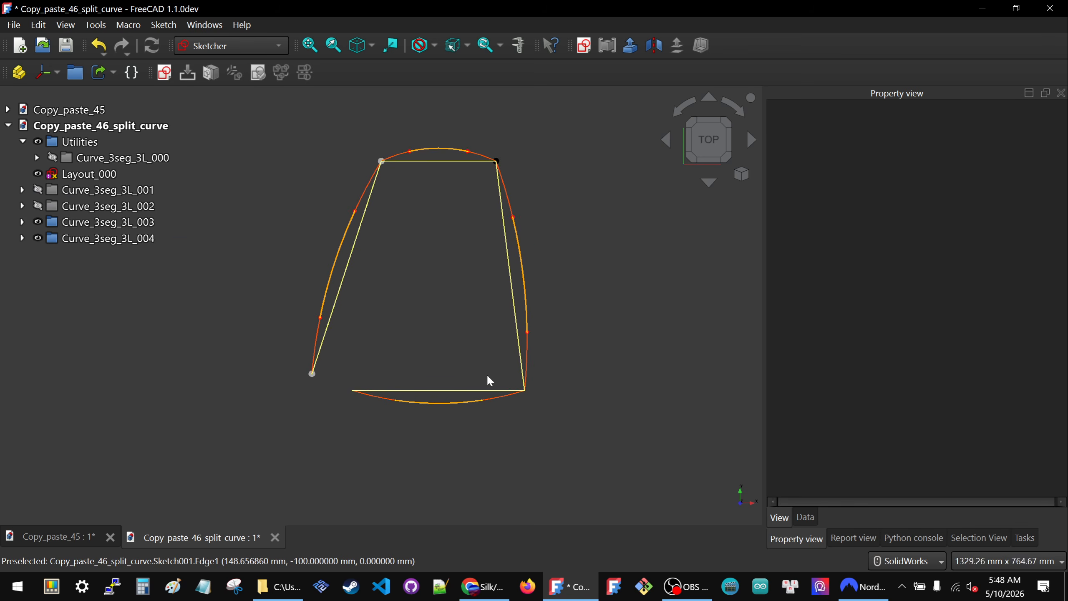
click(505, 404)
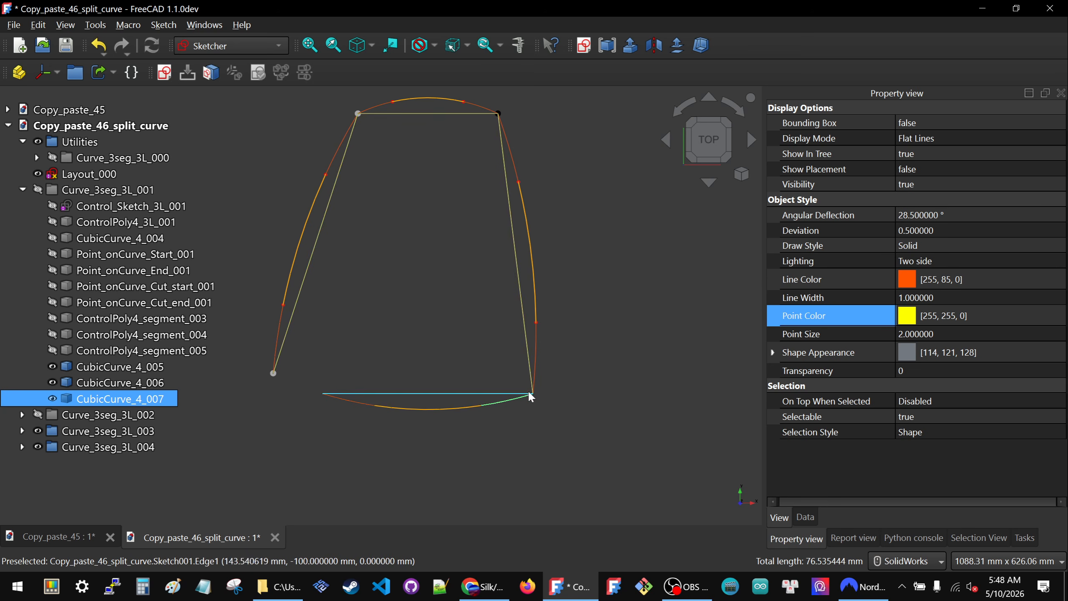
ctrl+click(535, 351)
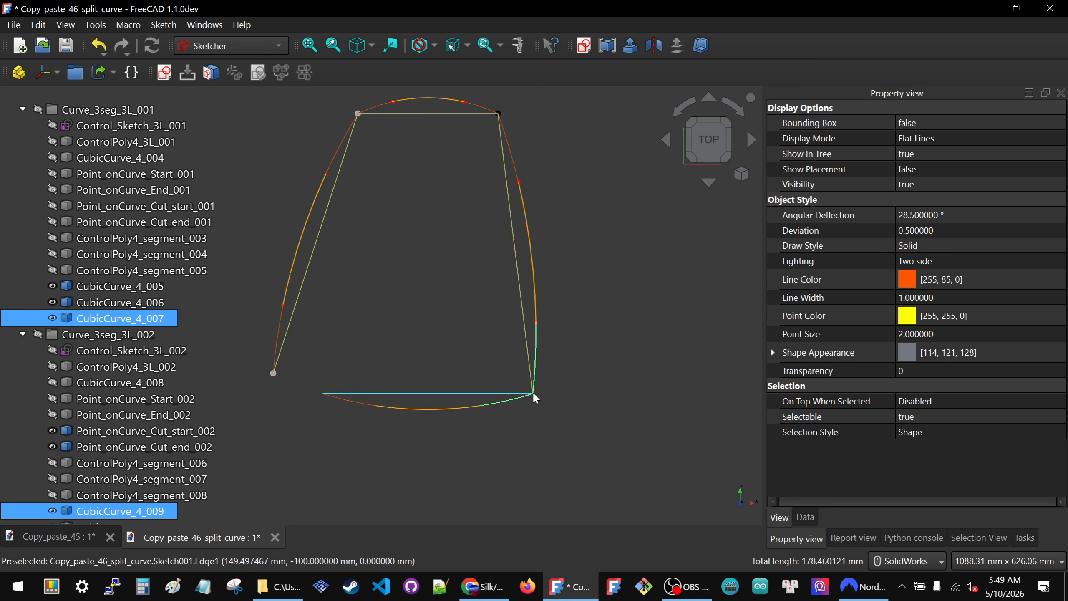
click(198, 45)
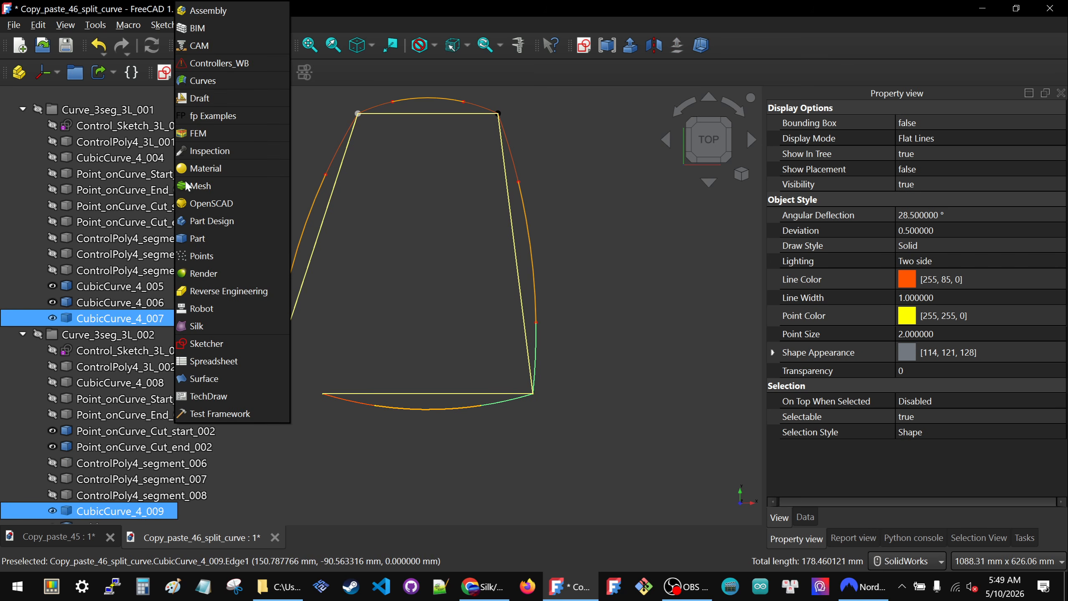
click(206, 324)
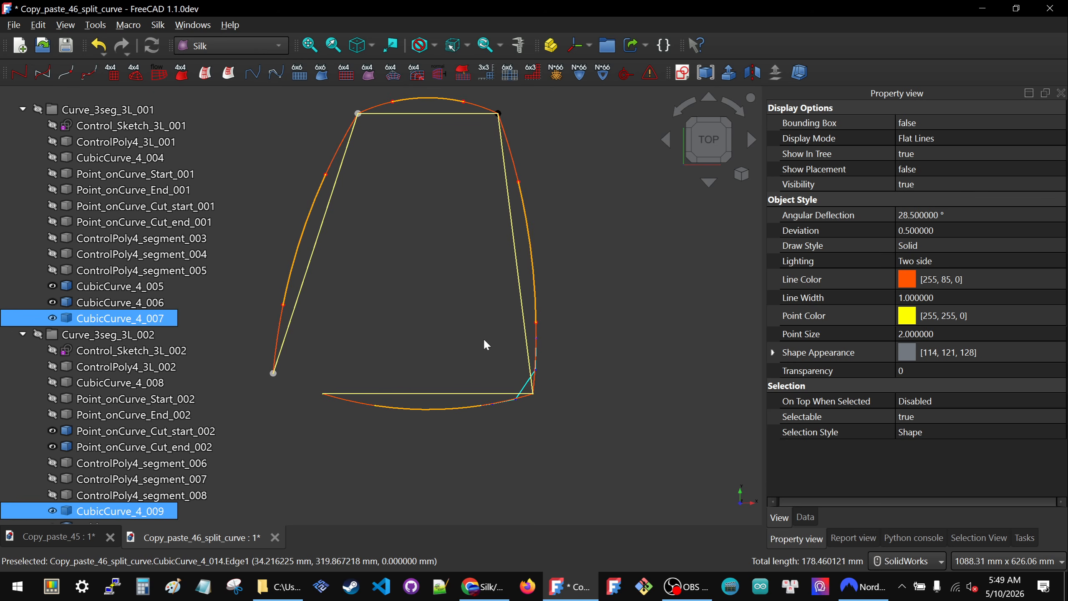
click(484, 340)
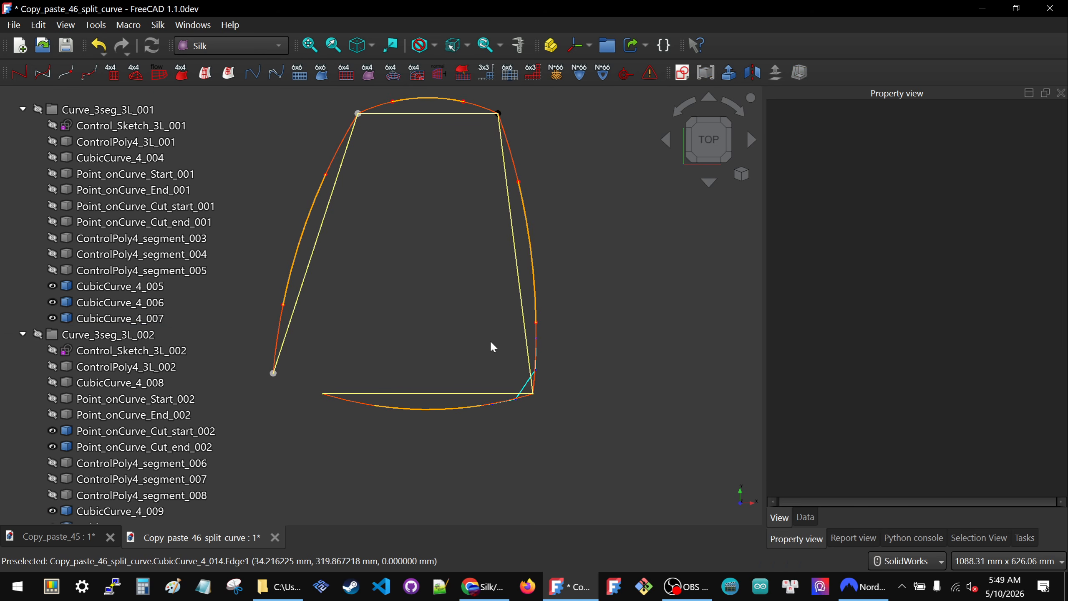
click(528, 387)
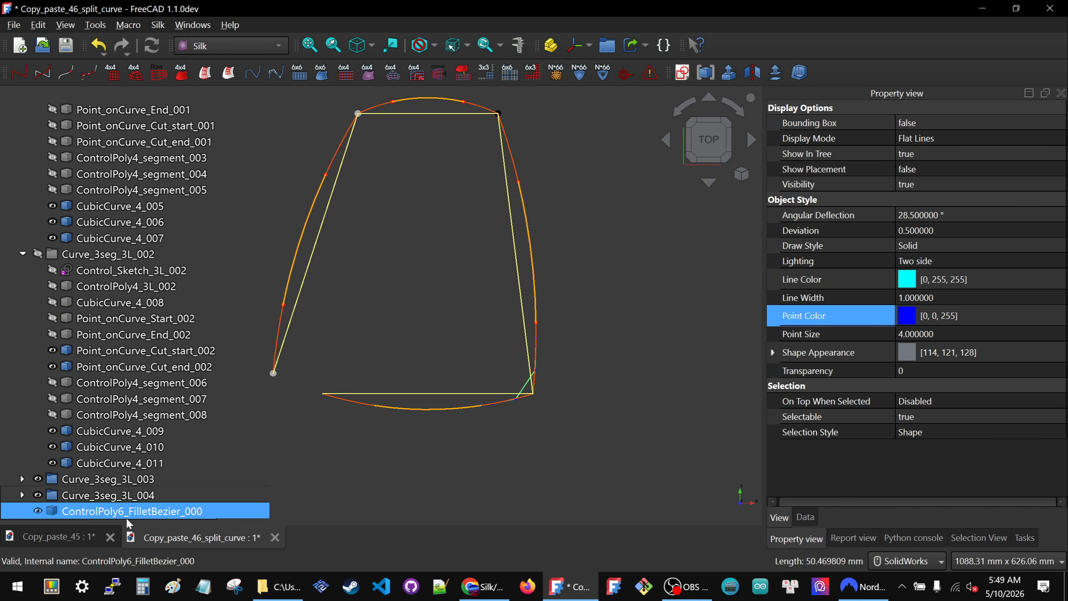
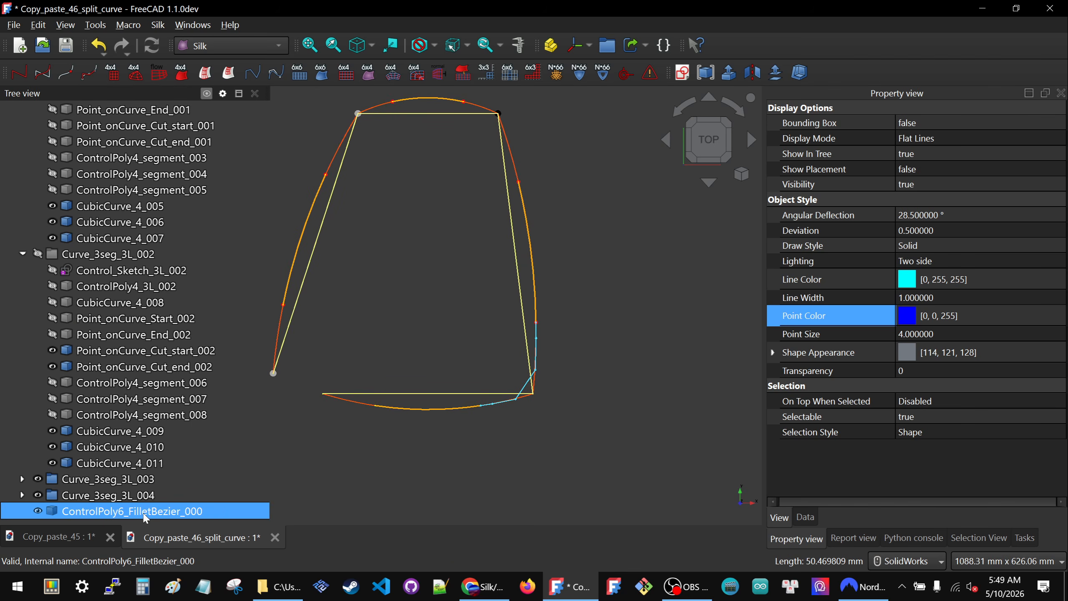
- Create a CubicCurve_6 from ControlPoly6_FilletBezier_000 at the lower-right corner and hide that polygon
click(526, 383)
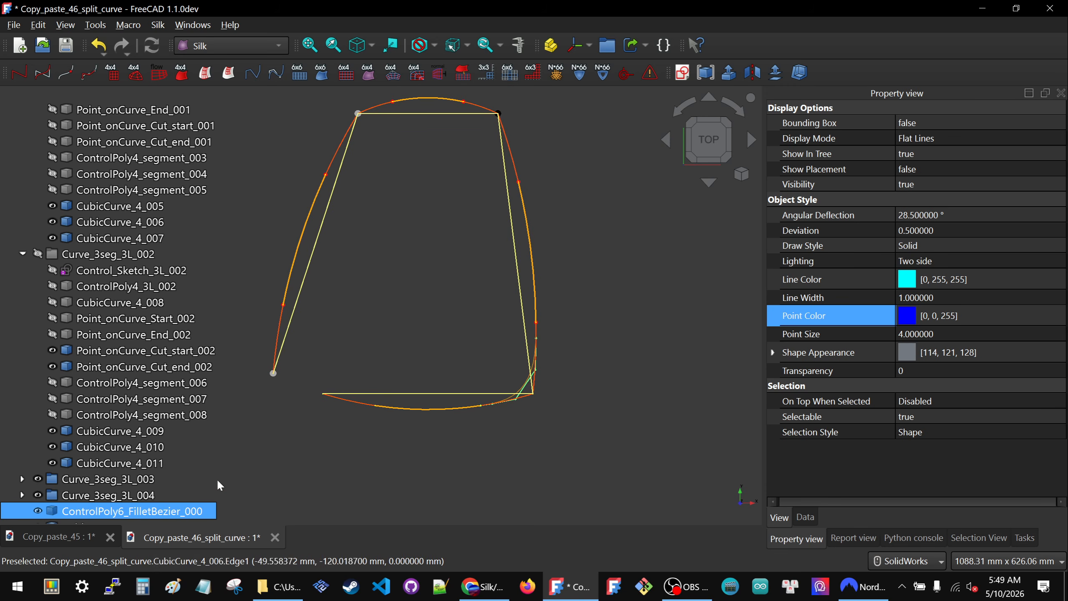
click(513, 436)
scroll(521, 407, up, 6)
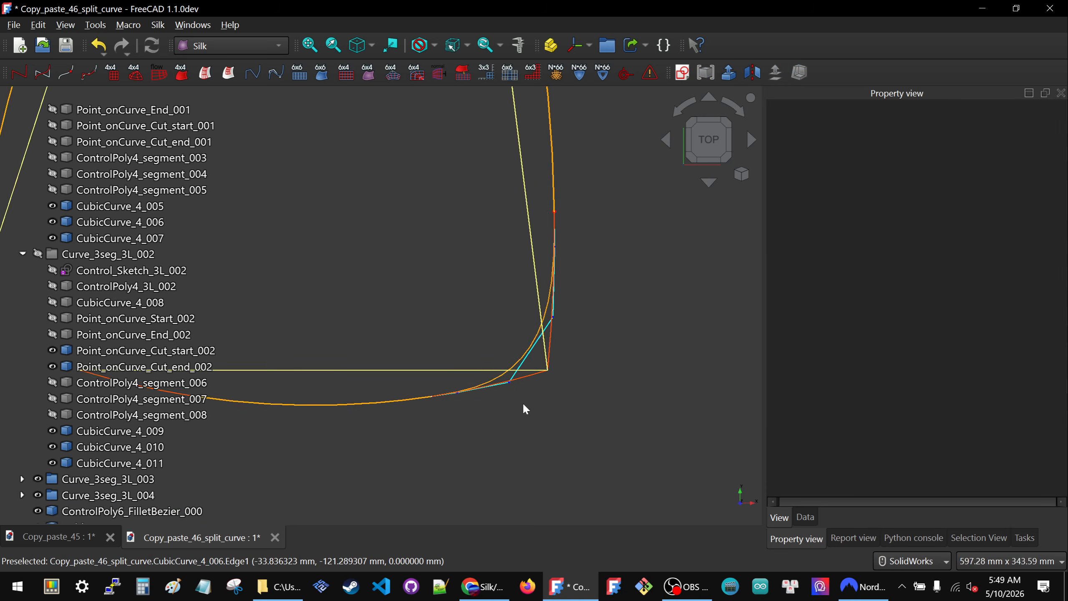
scroll(544, 313, down, 6)
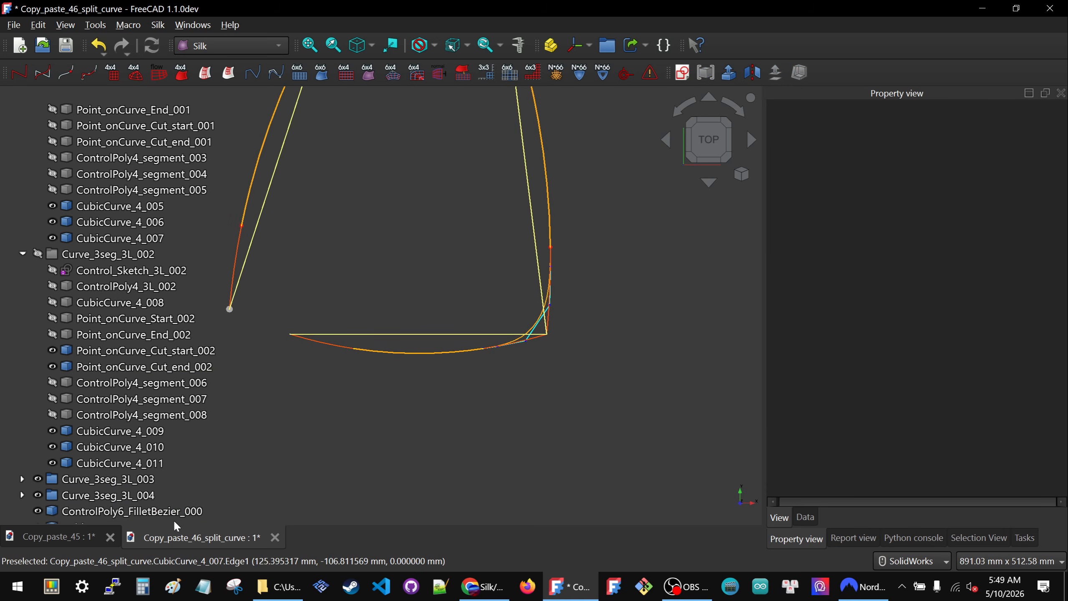
click(53, 511)
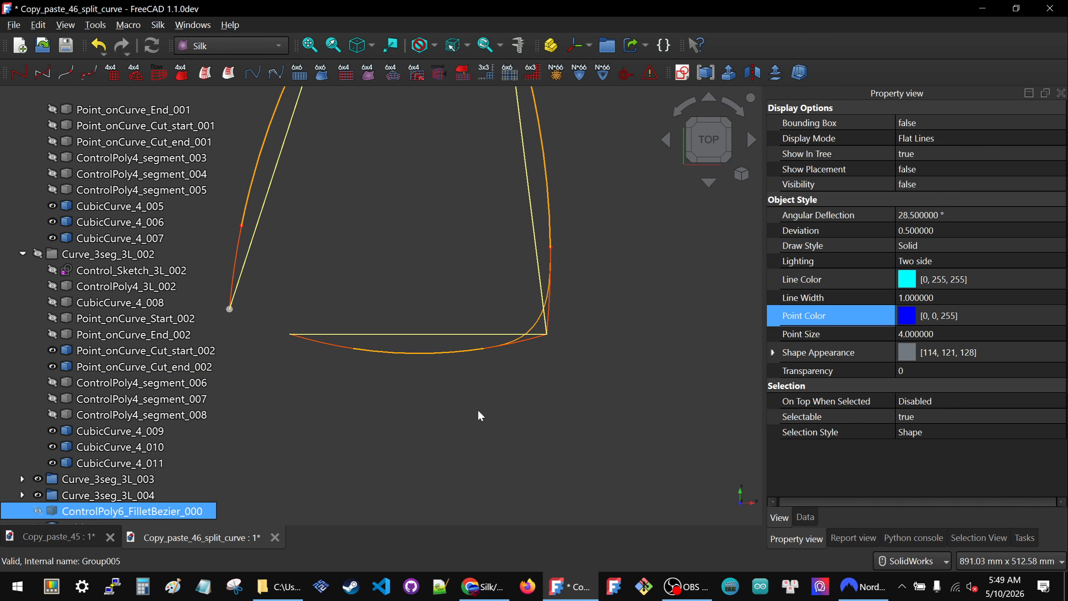
click(477, 409)
scroll(467, 375, down, 3)
scroll(504, 333, up, 3)
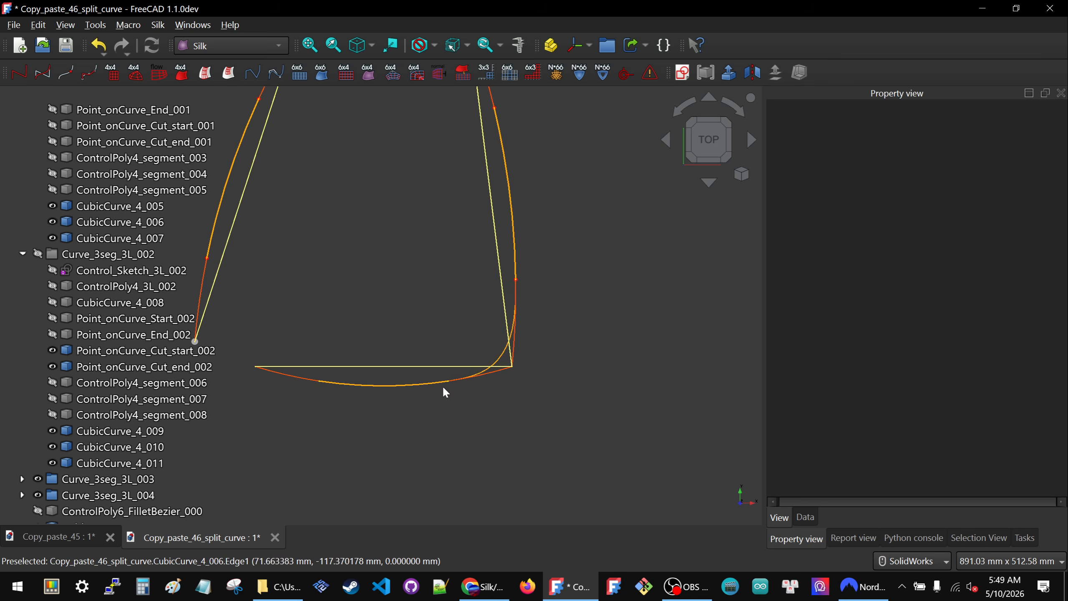
- Create ControlPoly6 FilletBezier polygons between CubicCurve_4_011 and CubicCurve_4_013, and between CubicCurve_4_015 and CubicCurve_4_017, at the layout's two upper corners
scroll(442, 387, down, 3)
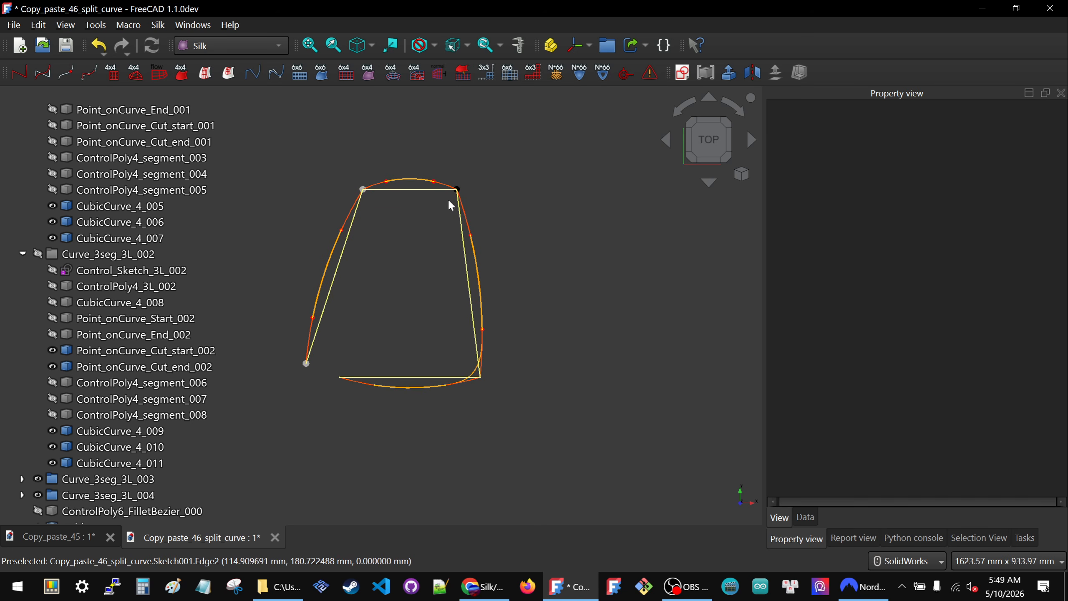
click(465, 212)
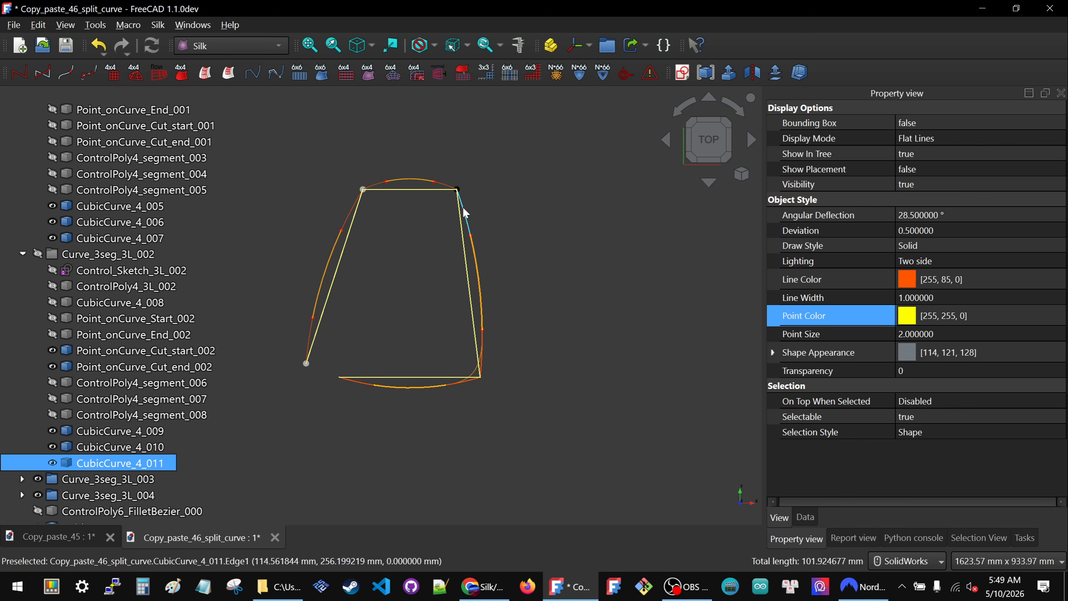
ctrl+click(447, 190)
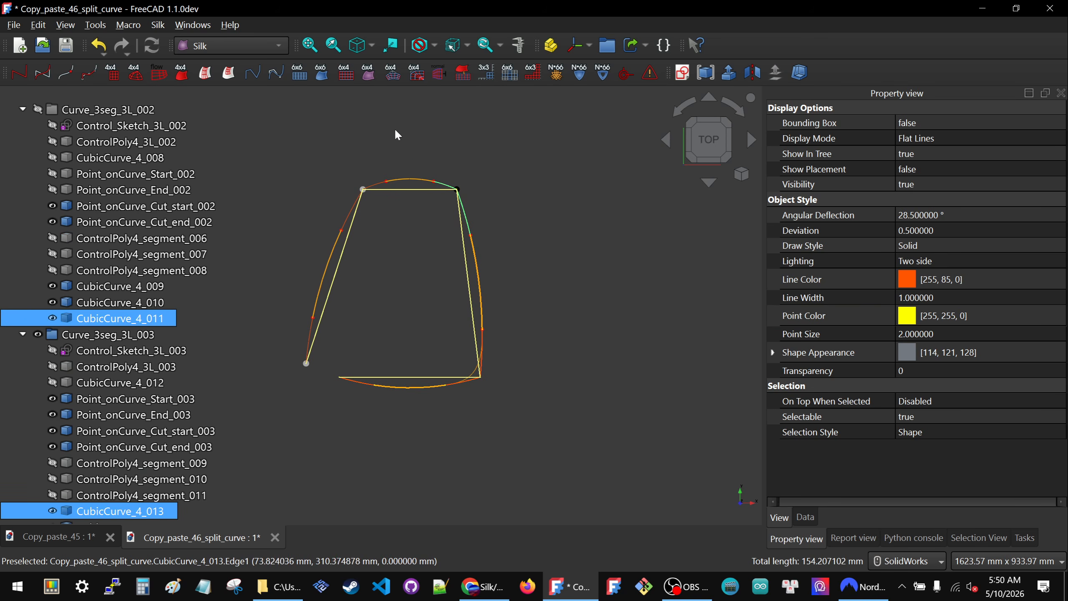
click(253, 74)
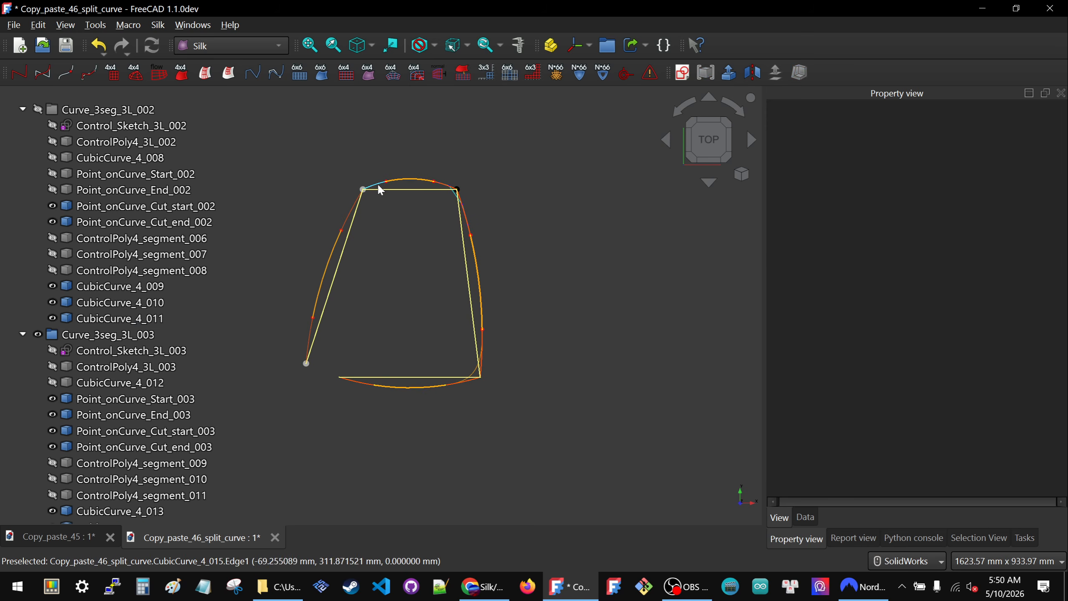
click(379, 190)
ctrl+click(355, 209)
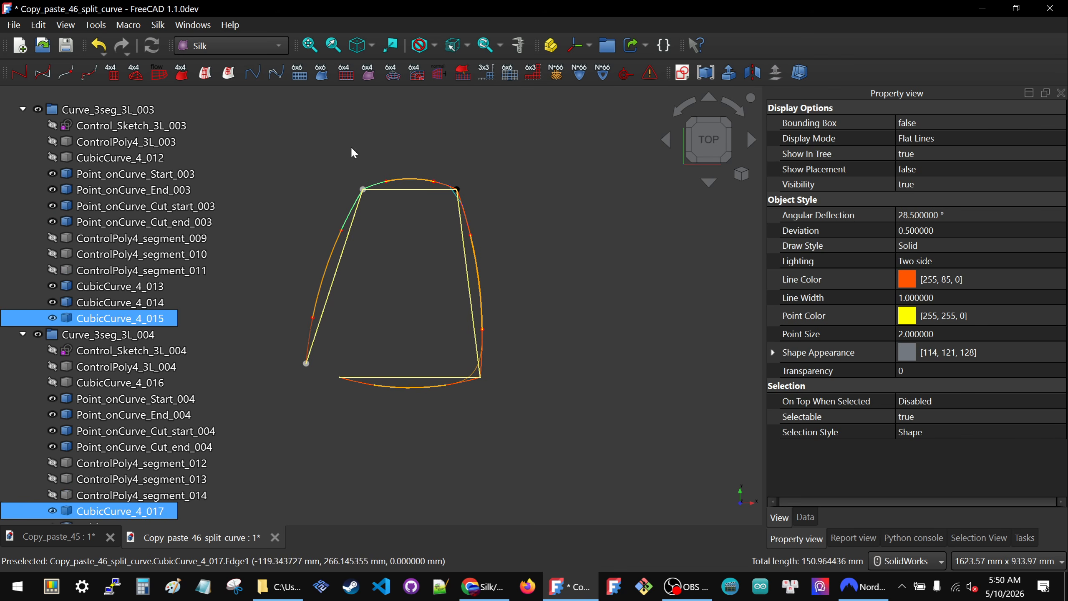
- Create a CubicCurve_6 from each of the polygons ControlPoly6_FilletBezier_001 and ControlPoly6_FilletBezier_002
scroll(106, 312, down, 2)
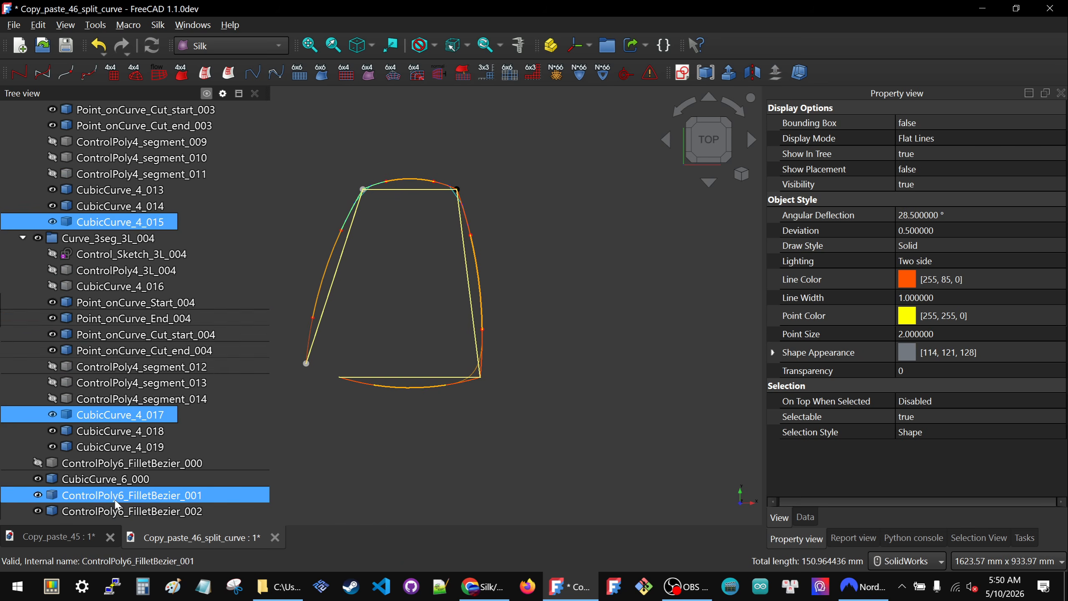
click(117, 499)
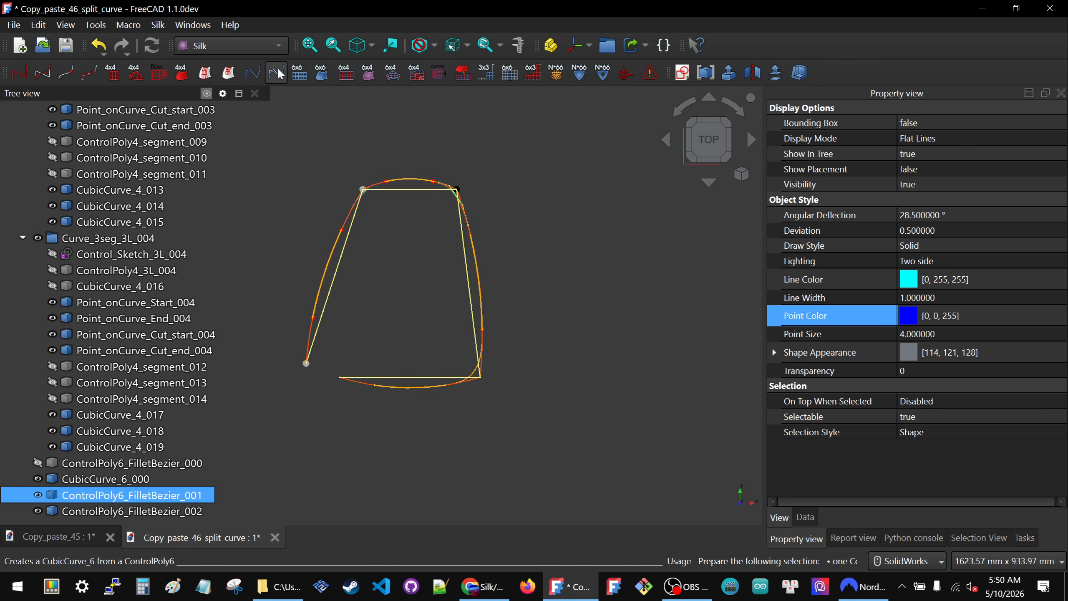
ctrl+click(150, 513)
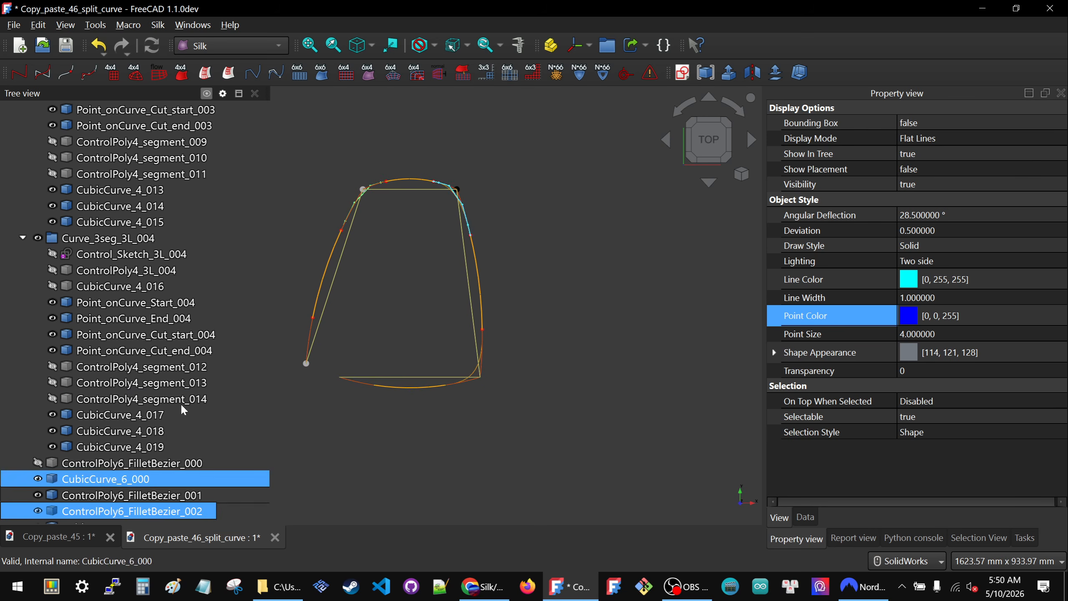
click(275, 72)
- Hide the fillet polygons ControlPoly6_FilletBezier_001 and ControlPoly6_FilletBezier_002
scroll(134, 445, down, 1)
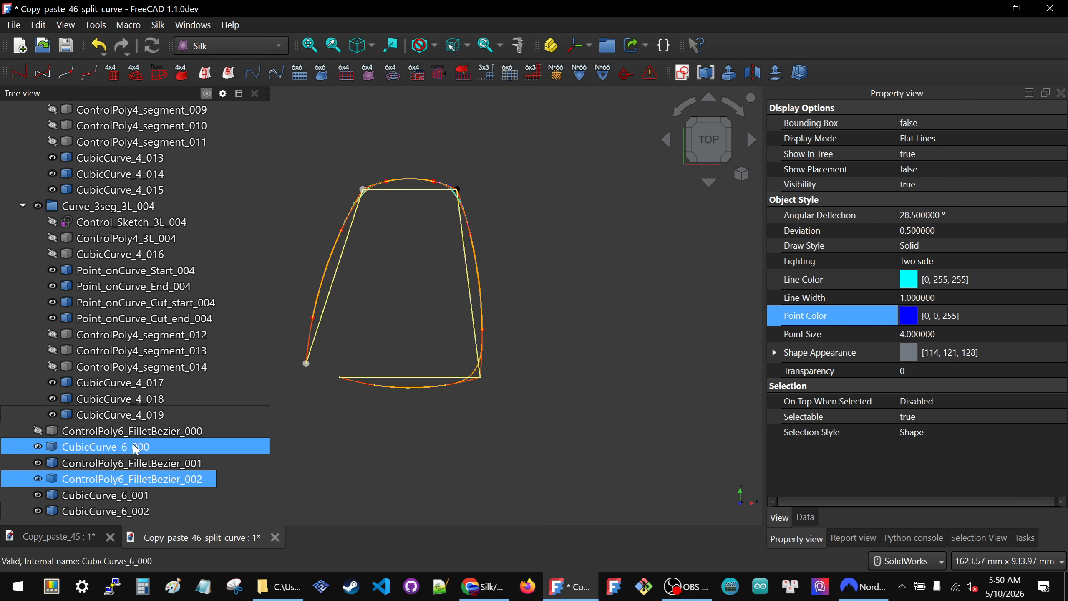
click(137, 463)
key(space)
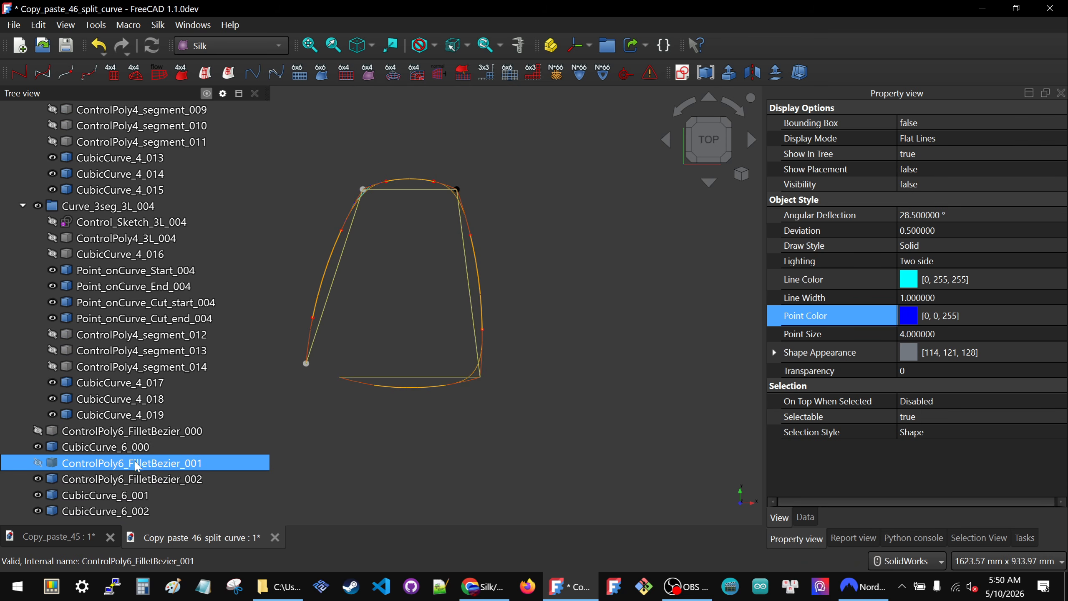
click(135, 477)
key(space)
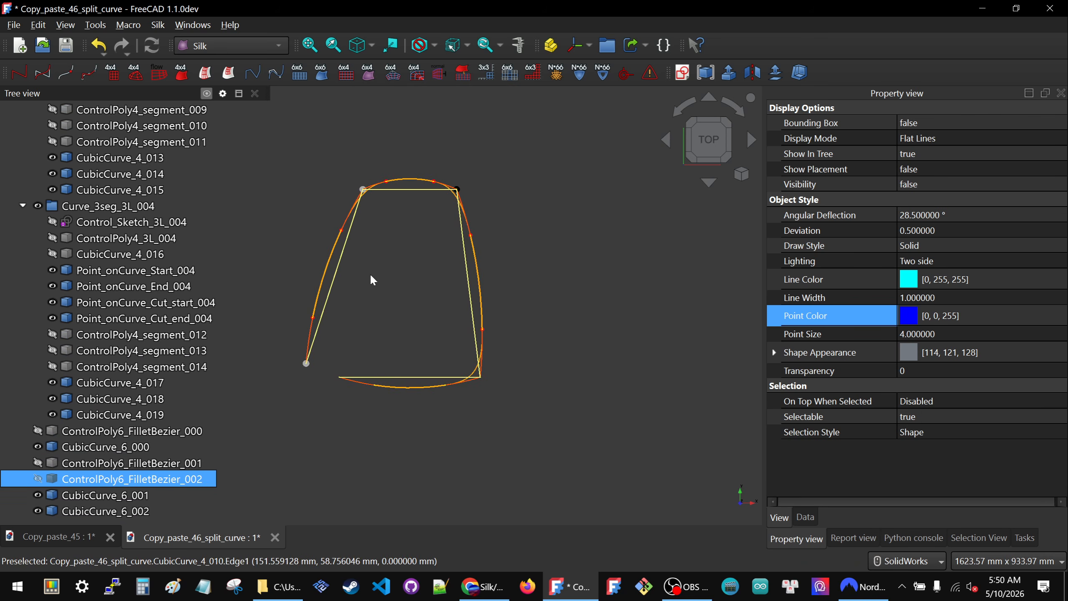
- Hide the layout sketch Layout_000 and clear the selection
scroll(121, 225, up, 9)
scroll(120, 225, up, 5)
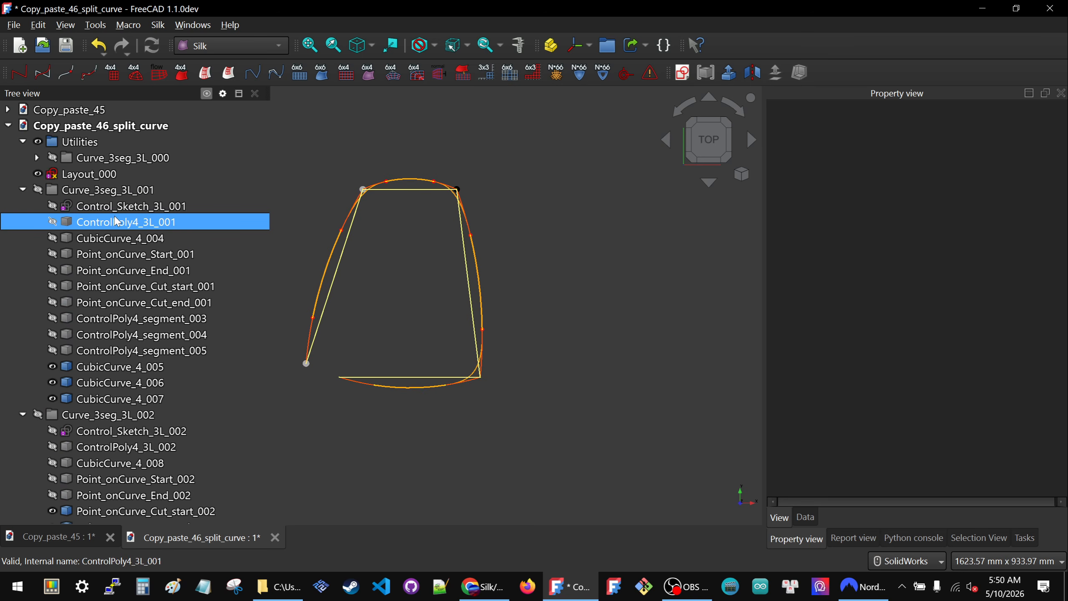
click(97, 179)
key(space)
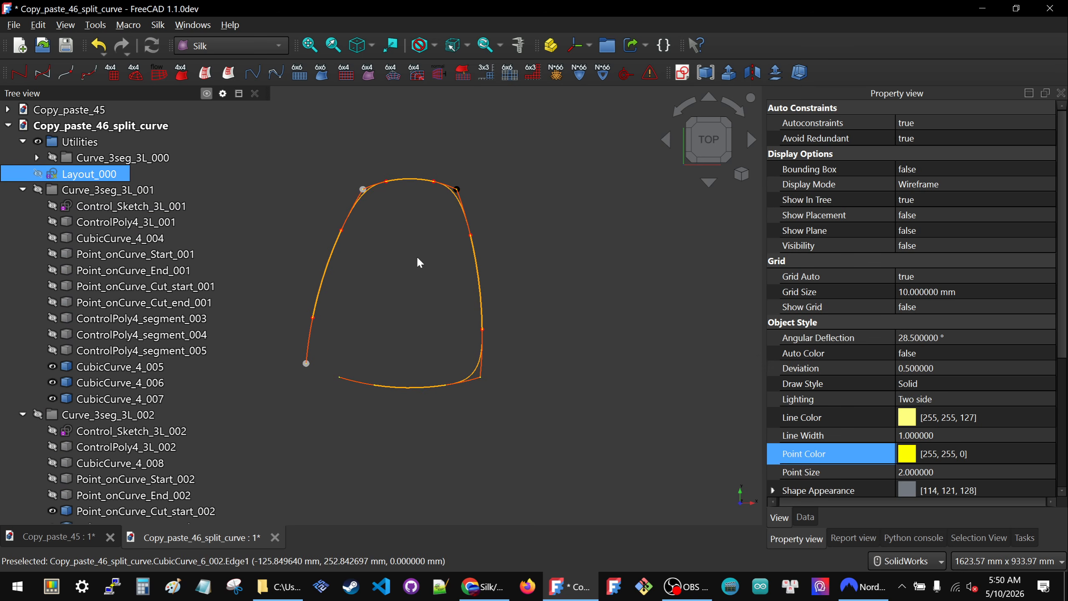
click(414, 254)
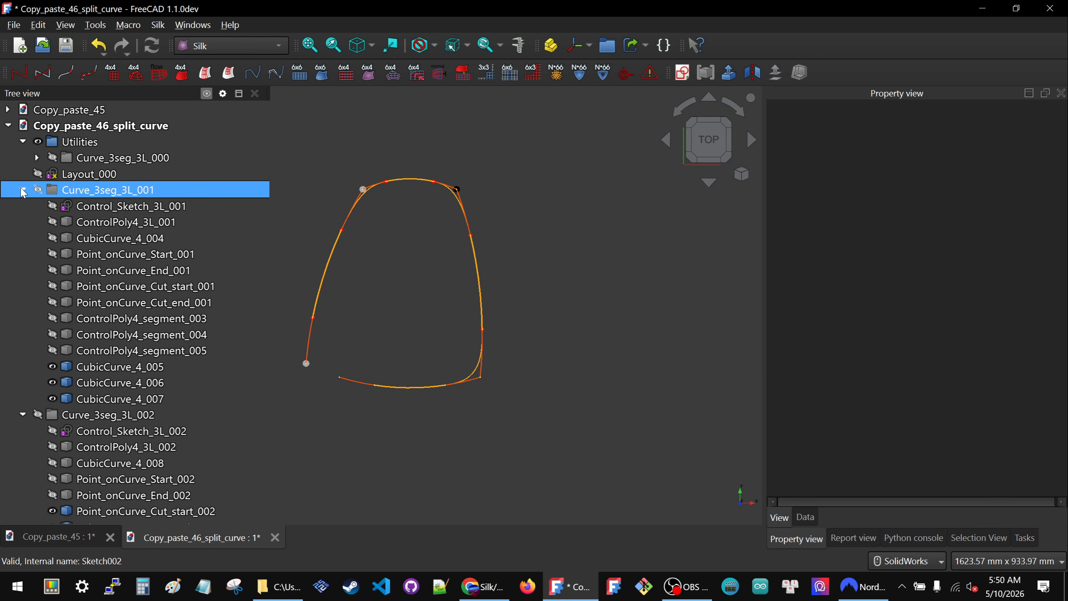
- Collapse the four groups Curve_3seg_3L_001 through Curve_3seg_3L_004 in the model tree
click(22, 190)
click(22, 205)
click(22, 221)
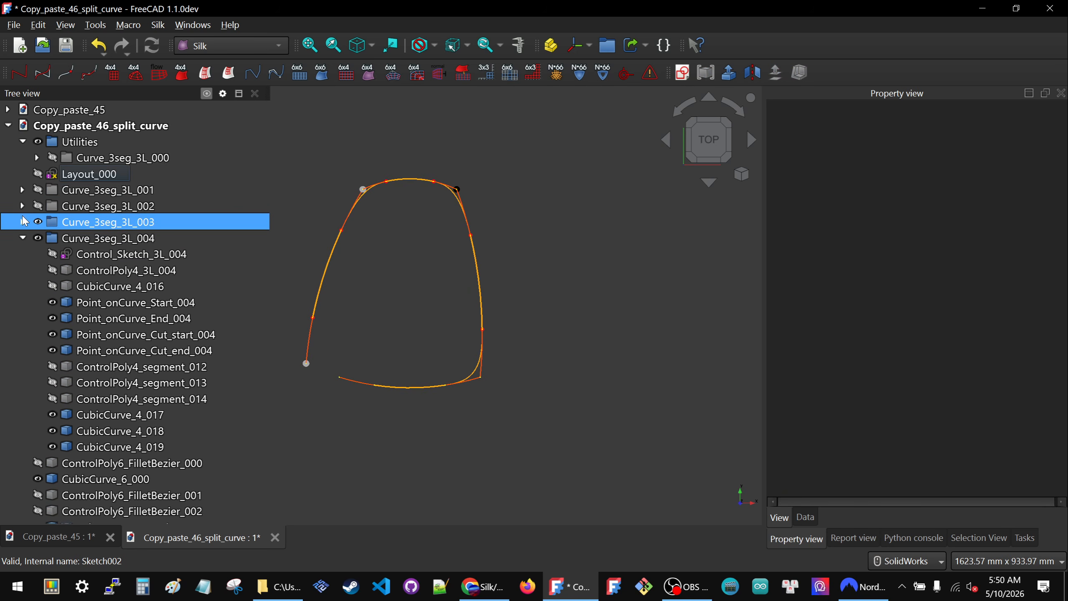
click(22, 238)
click(177, 207)
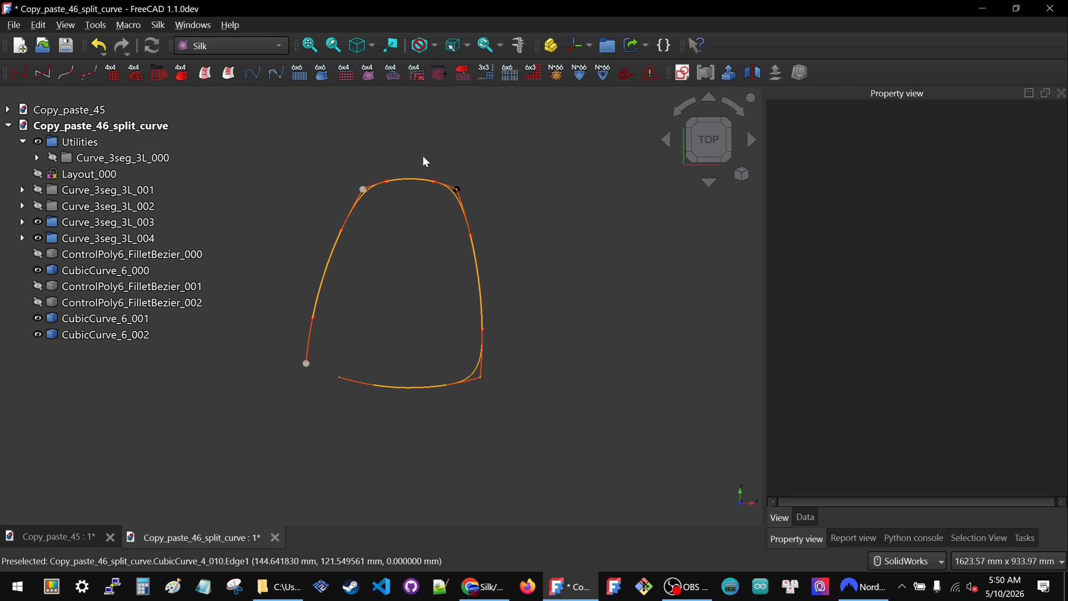
- Set the line color of CubicCurve_6_000, CubicCurve_6_001 and CubicCurve_6_002 to orange-red #ff5500 and their line width to 2
scroll(417, 196, up, 3)
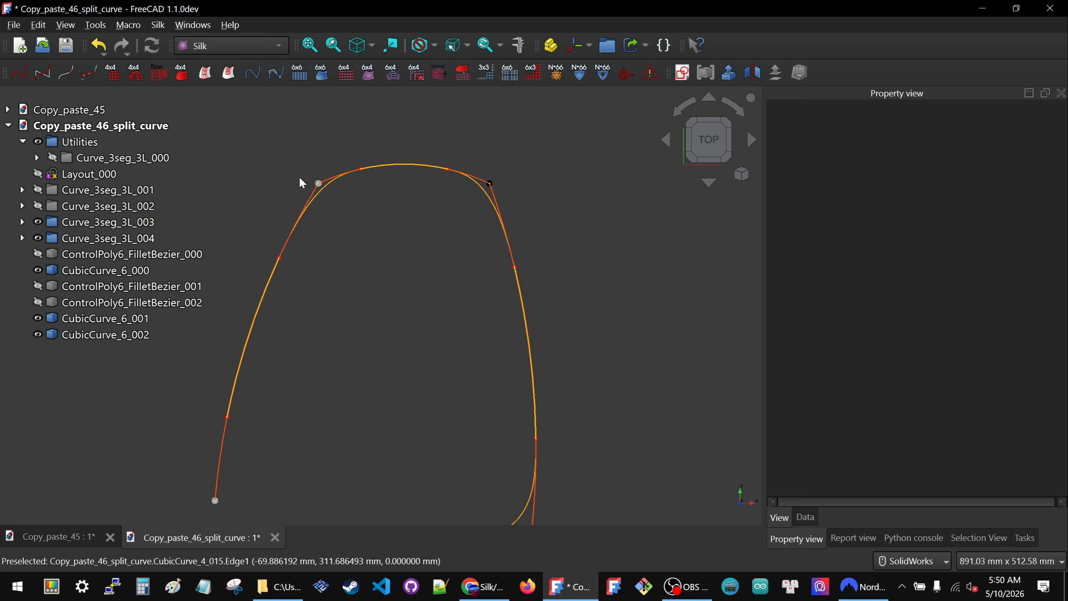
scroll(376, 162, down, 3)
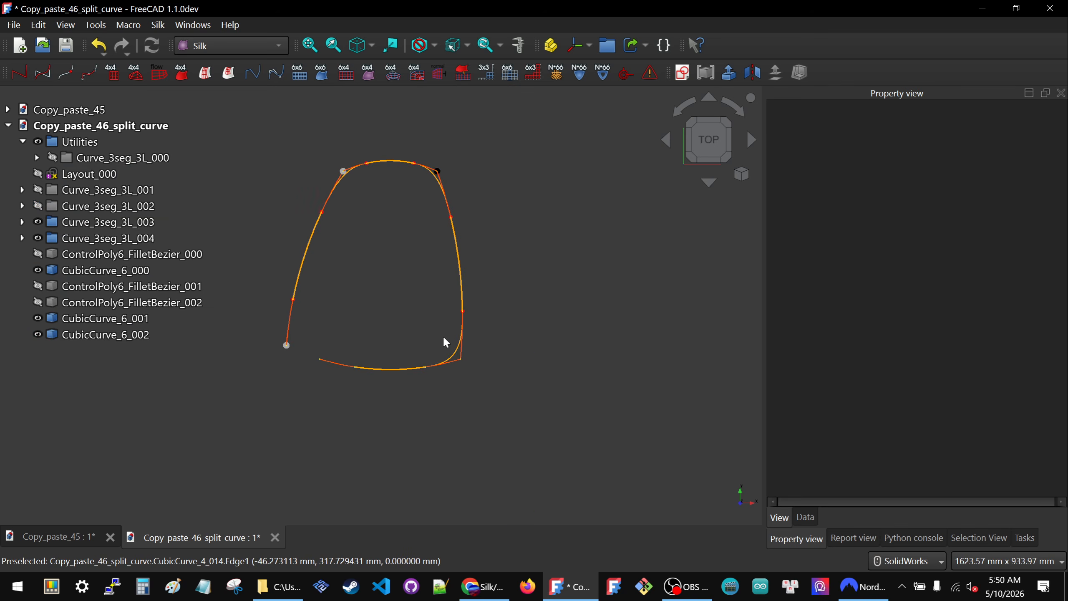
click(458, 356)
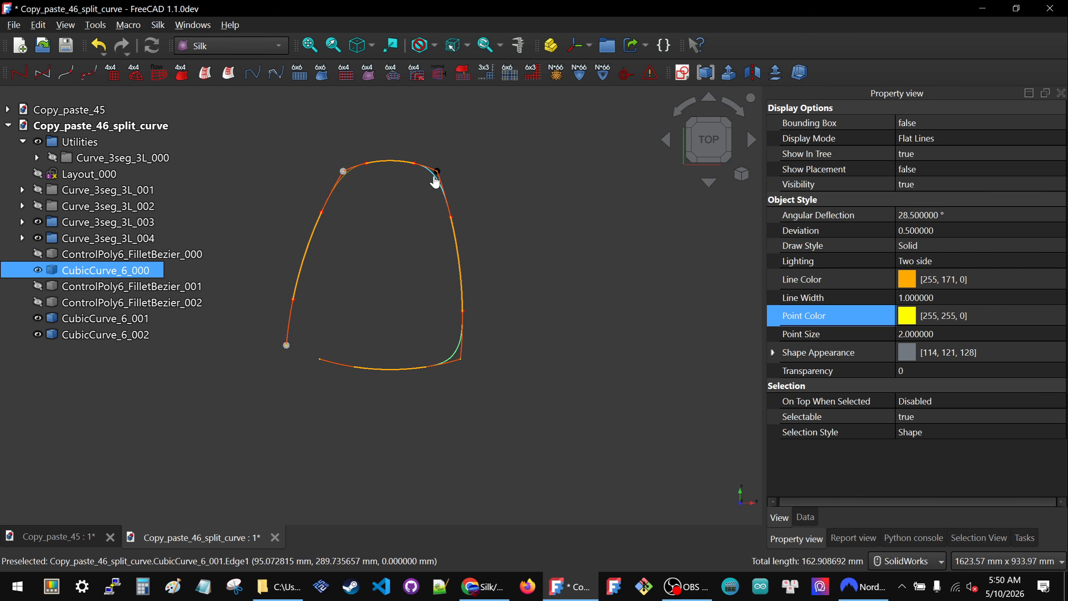
ctrl+click(352, 182)
ctrl+click(346, 179)
click(925, 279)
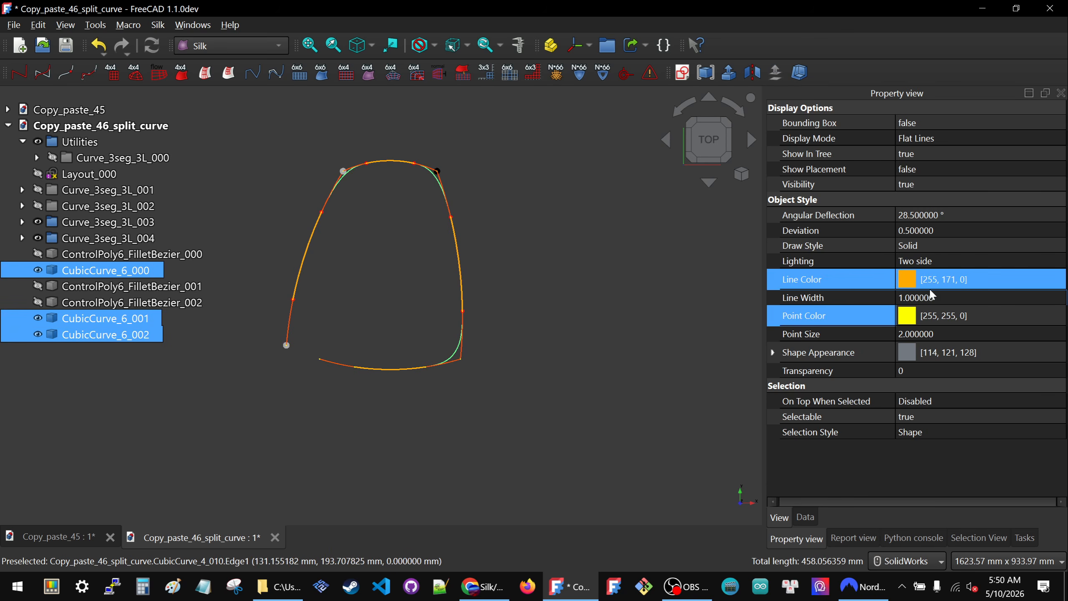
click(948, 278)
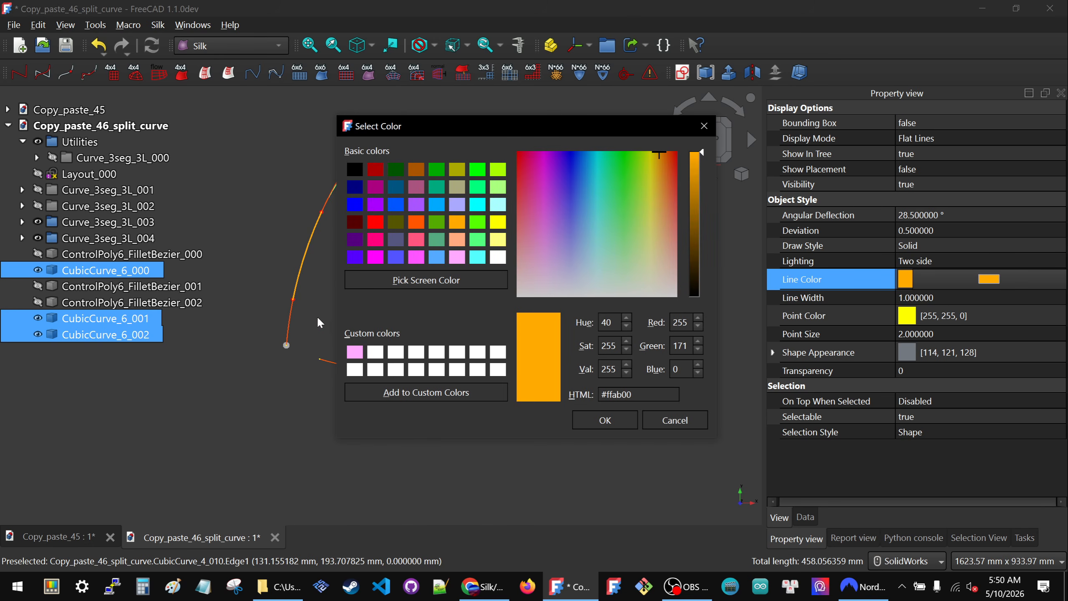
click(414, 223)
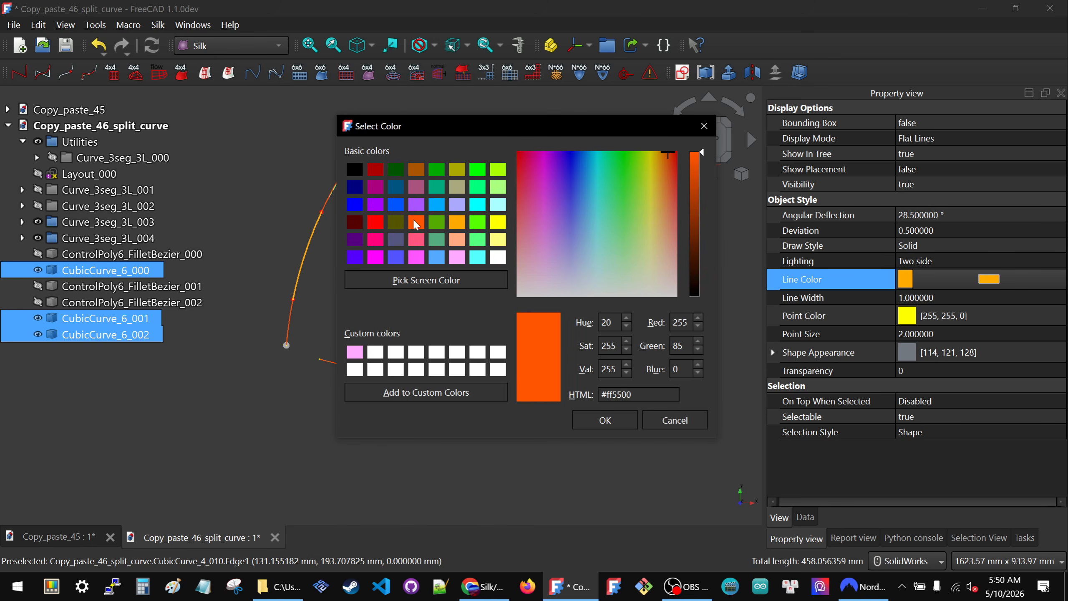
click(604, 419)
click(1003, 293)
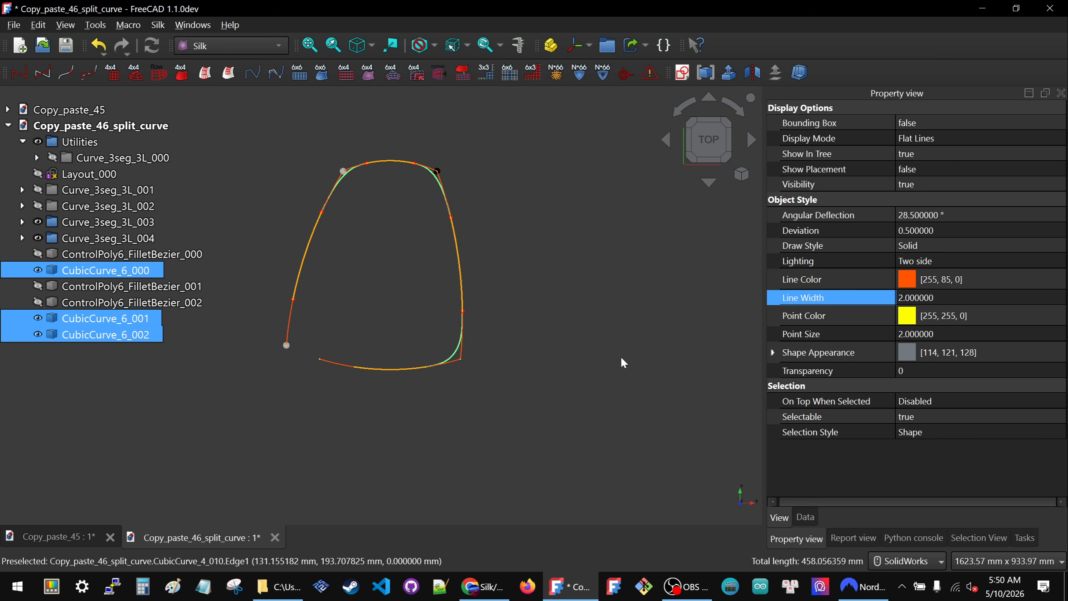
click(576, 357)
- Show the utility group Curve_3seg_3L_000, expand it, and hide it again with all its contents
scroll(339, 273, up, 2)
scroll(516, 397, up, 3)
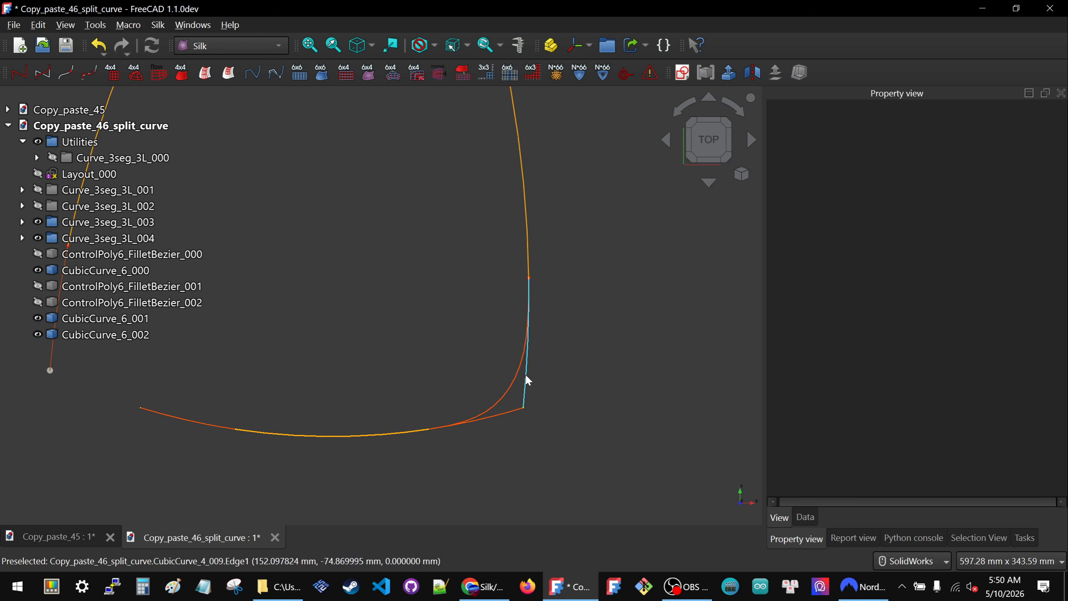
scroll(525, 372, down, 3)
click(95, 157)
key(space)
scroll(509, 303, up, 5)
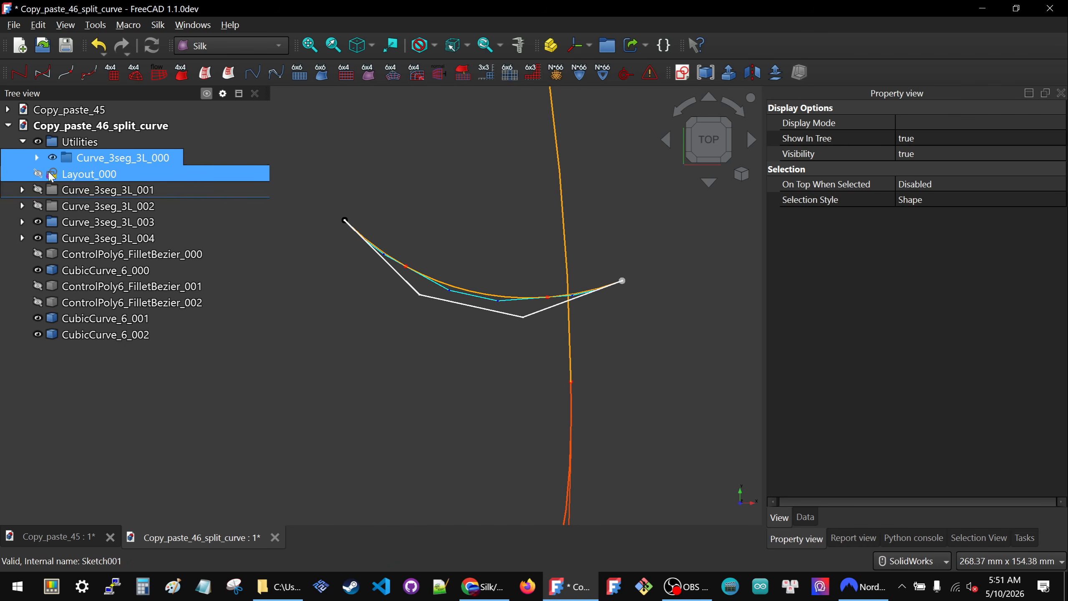
click(38, 157)
key(space)
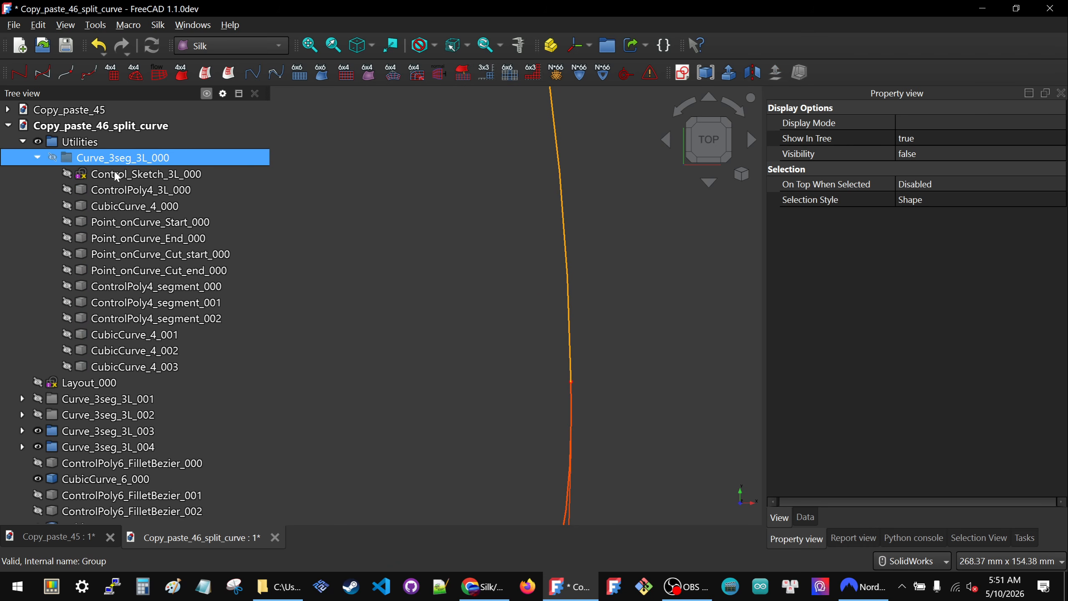
- Show only the segment curves CubicCurve_4_001, CubicCurve_4_002 and CubicCurve_4_003 of Curve_3seg_3L_000, and clear the selection
click(127, 354)
click(128, 363)
key(space)
click(129, 350)
shift+click(128, 334)
key(space)
click(129, 334)
click(470, 321)
scroll(497, 252, down, 5)
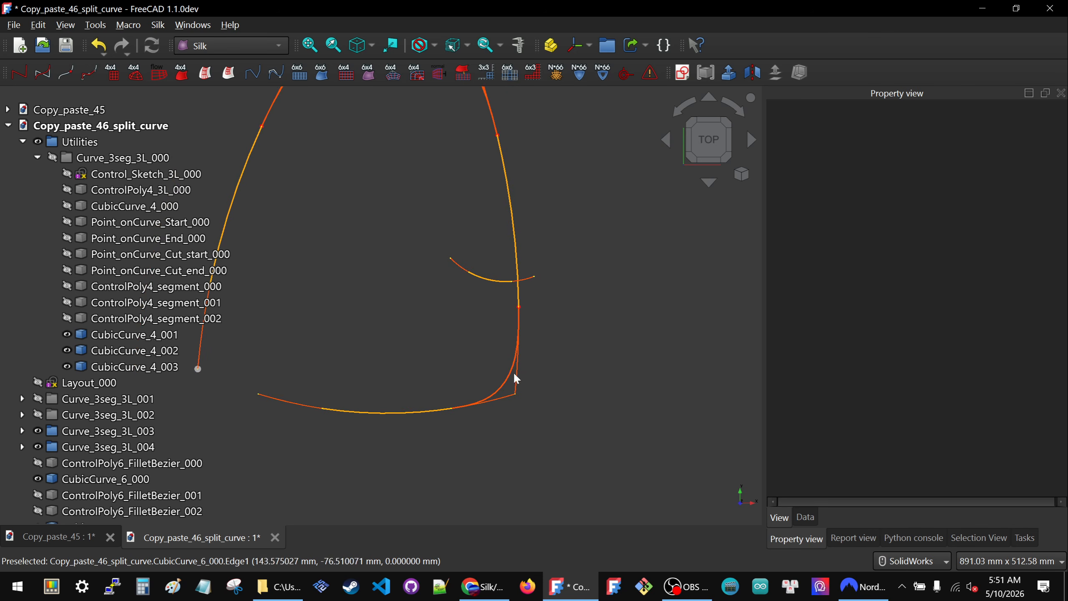
scroll(508, 382, down, 2)
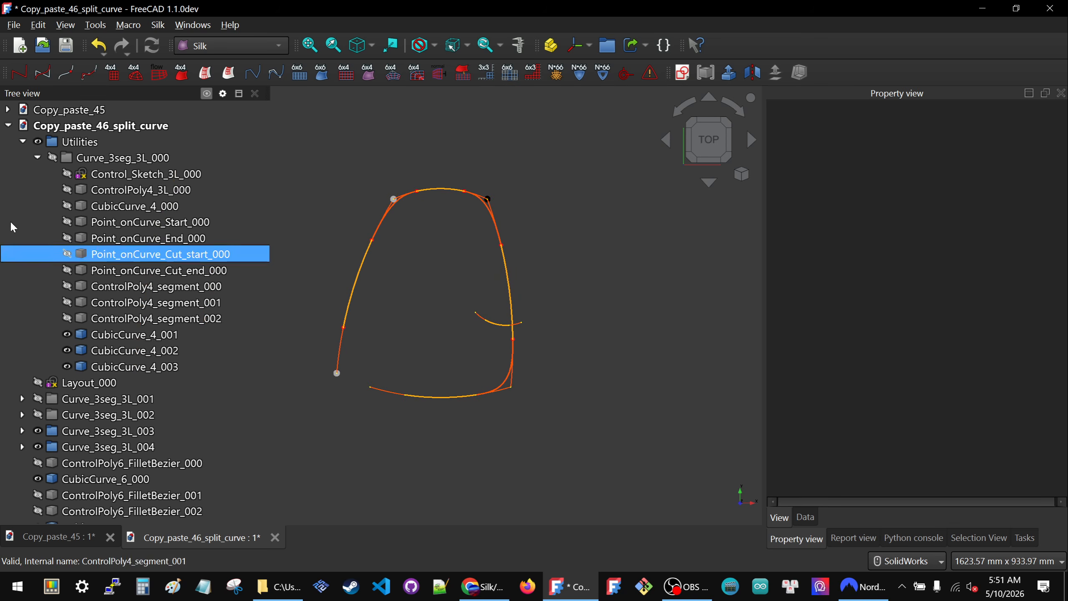
- Hide the group Curve_3seg_3L_000 with its segment curves, collapse it, and clear the selection
click(106, 160)
key(space)
key(space)
click(37, 158)
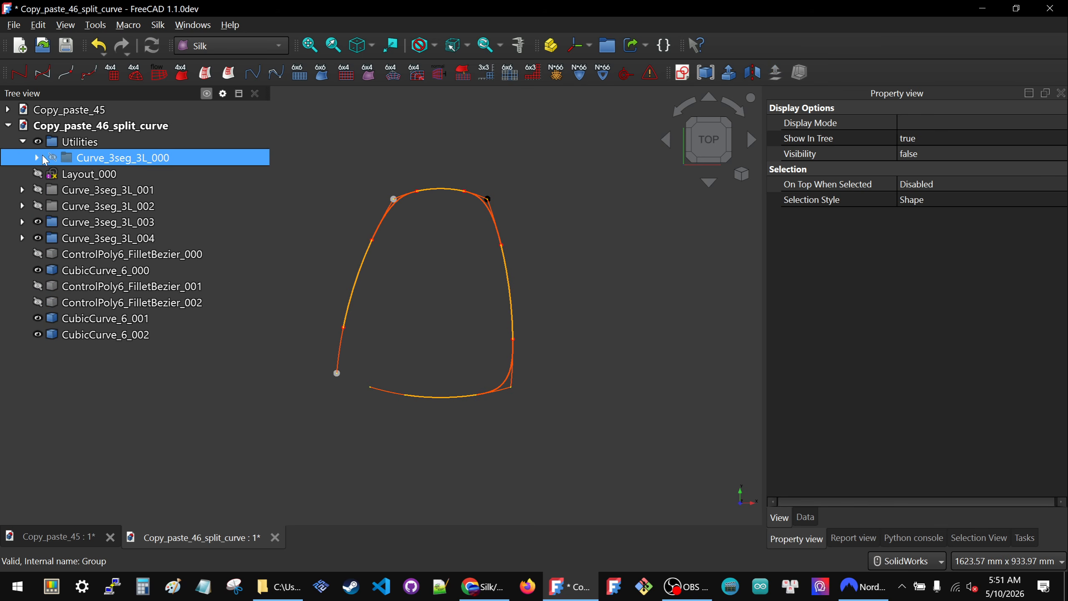
click(264, 395)
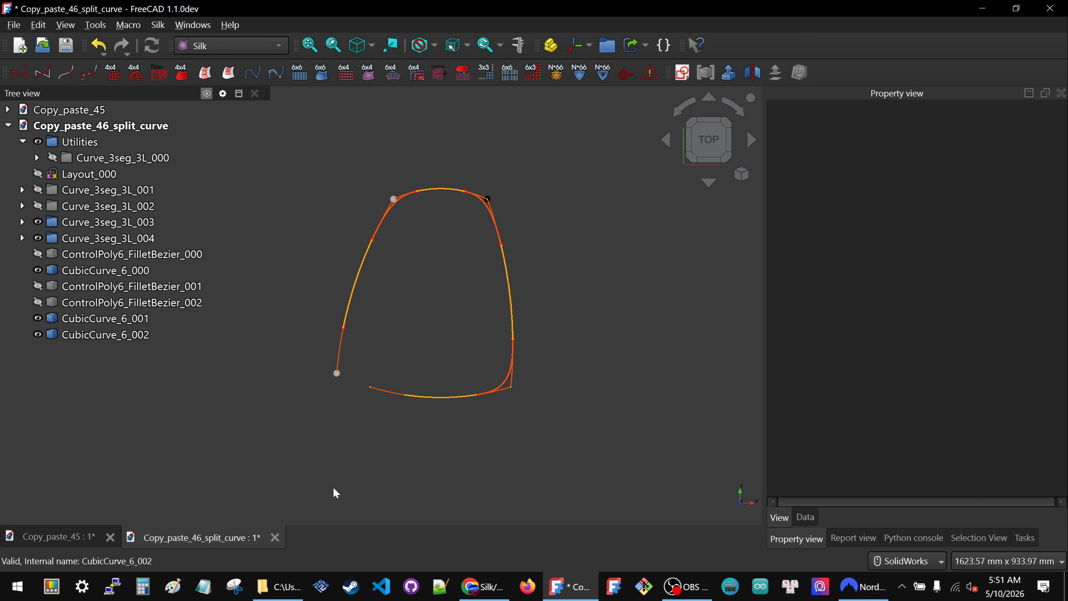
- Inspect the lower curve segment CubicCurve_4_006 in Curve_3seg_3L_001, collapse that group again, and review the overall blended outline
scroll(440, 401, up, 3)
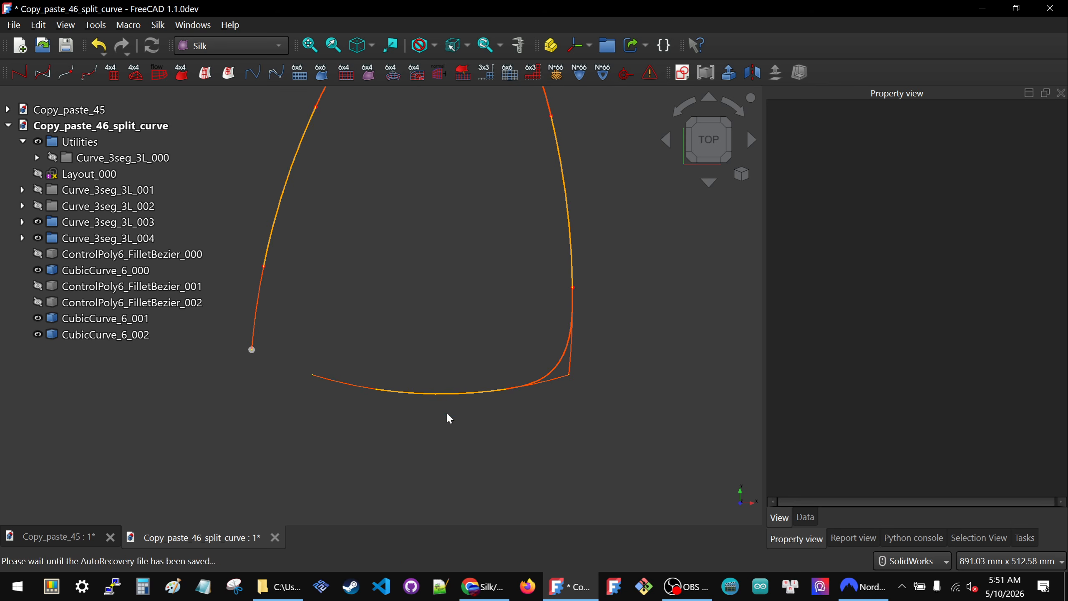
click(449, 392)
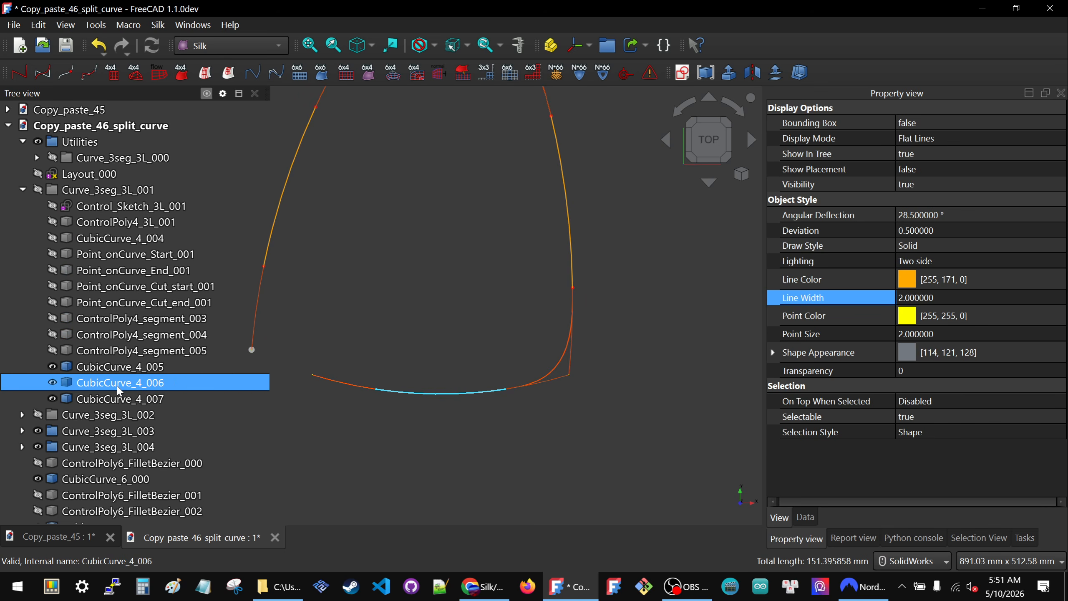
scroll(516, 355, down, 2)
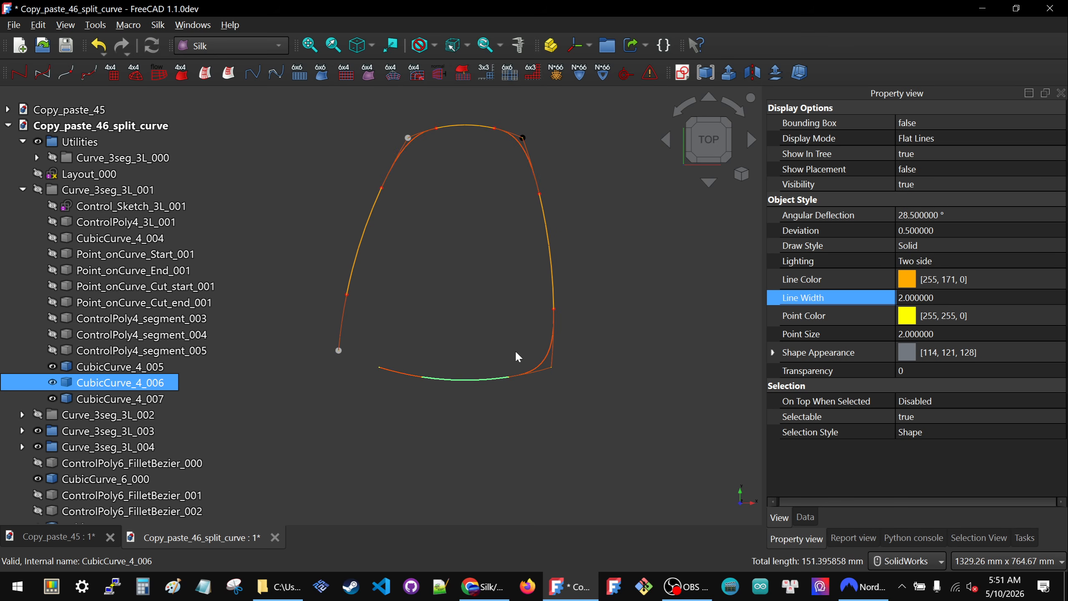
click(22, 190)
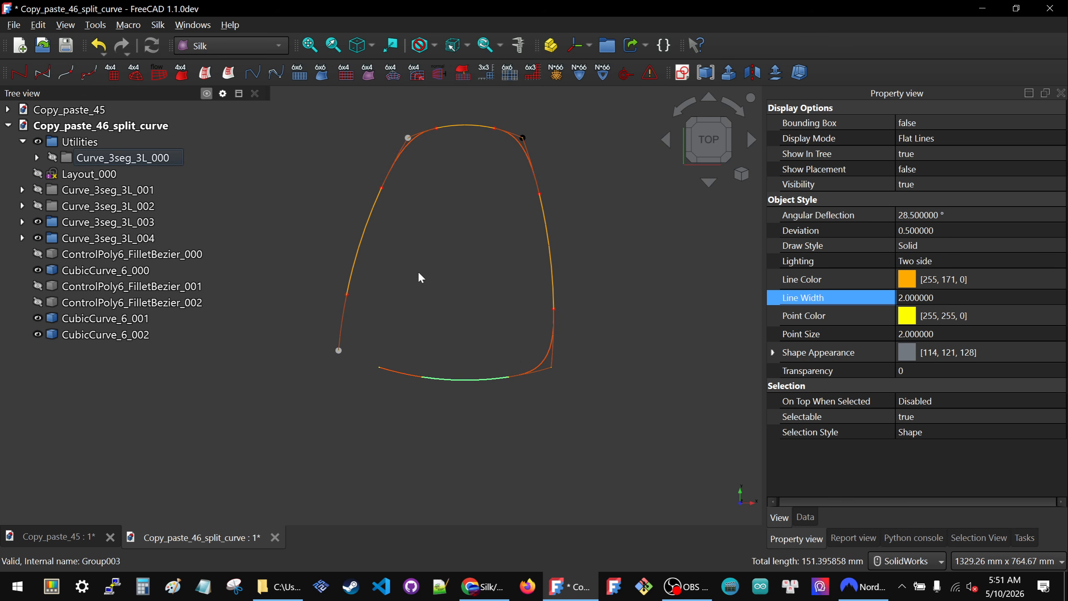
scroll(425, 353, down, 2)
scroll(458, 256, up, 3)
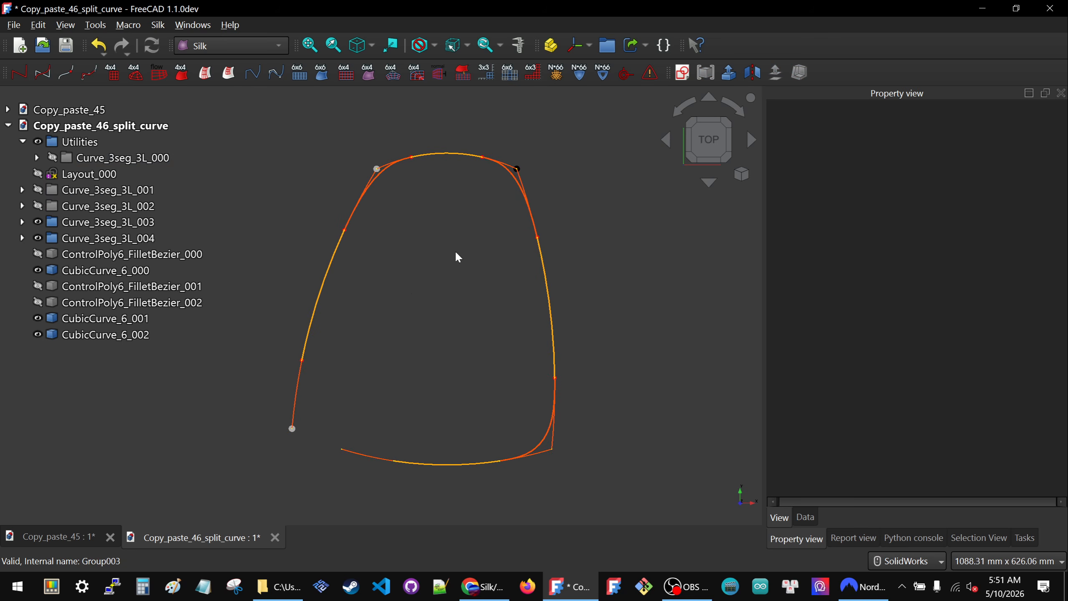
scroll(399, 321, down, 1)
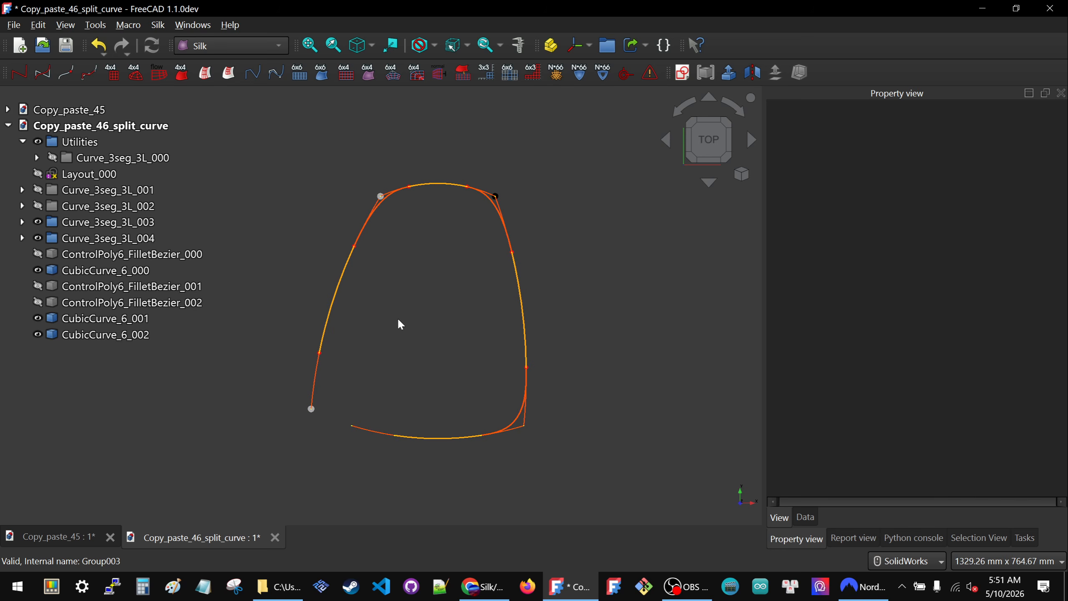
scroll(365, 351, up, 1)
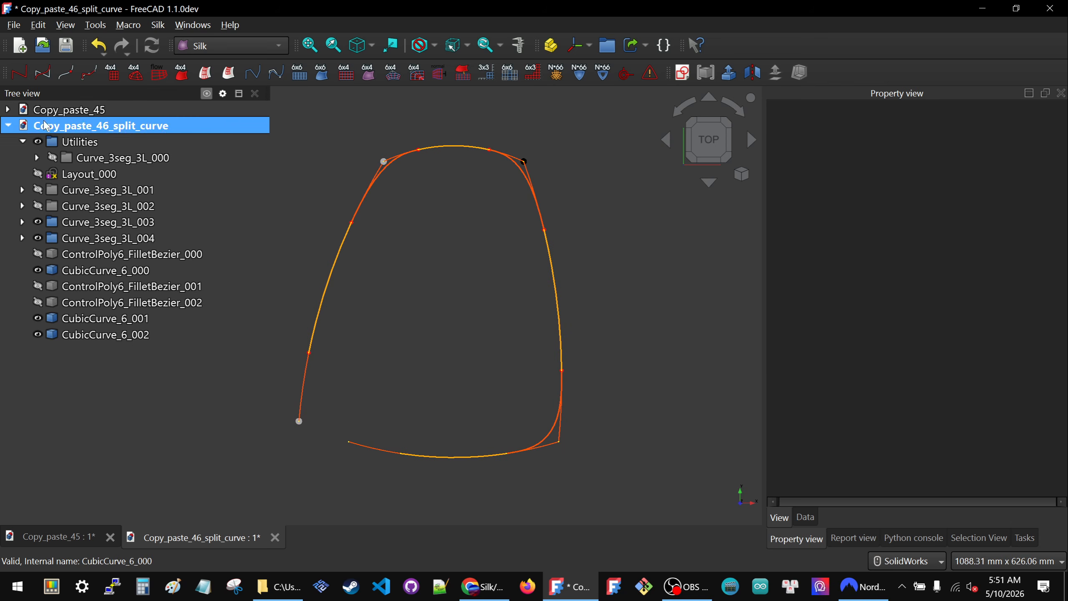
- Open the Layout_000 sketch for editing and set the upper-right corner's vertical dimension to 50 mm
double_click(185, 172)
scroll(509, 240, down, 2)
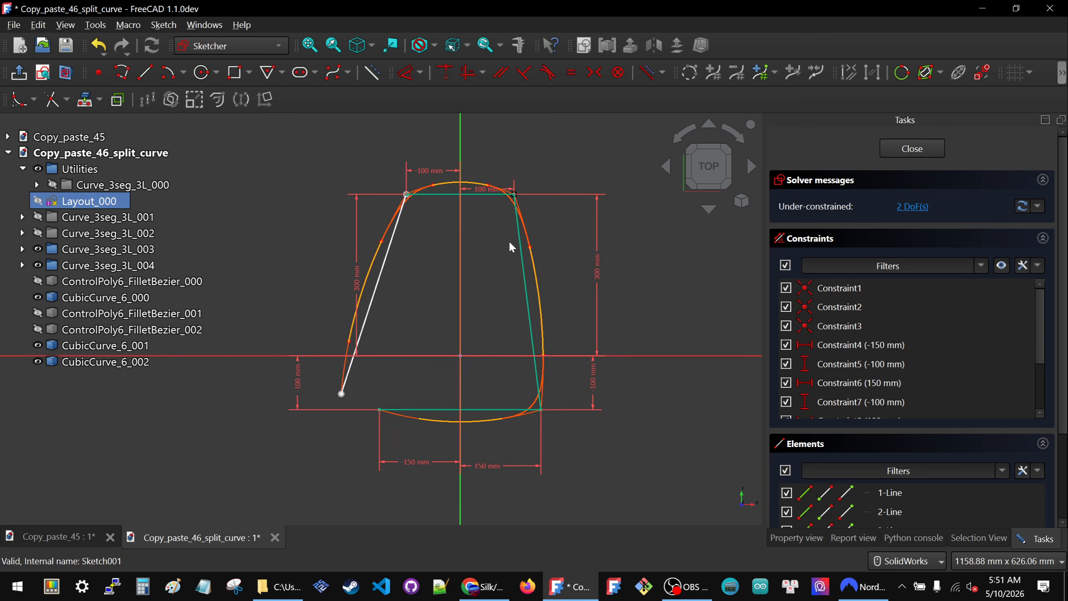
double_click(585, 257)
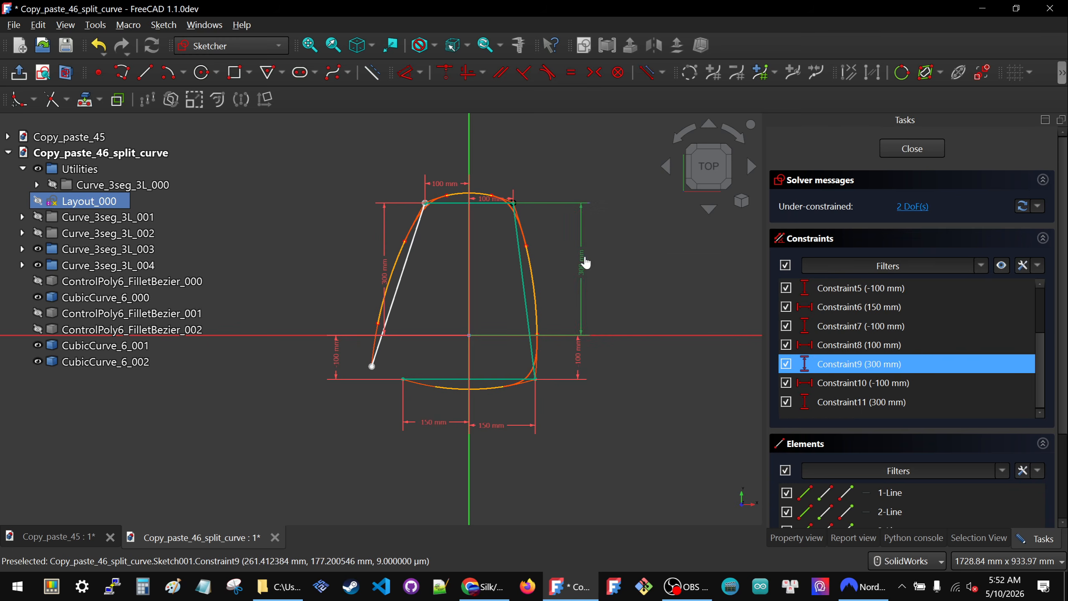
text(50)
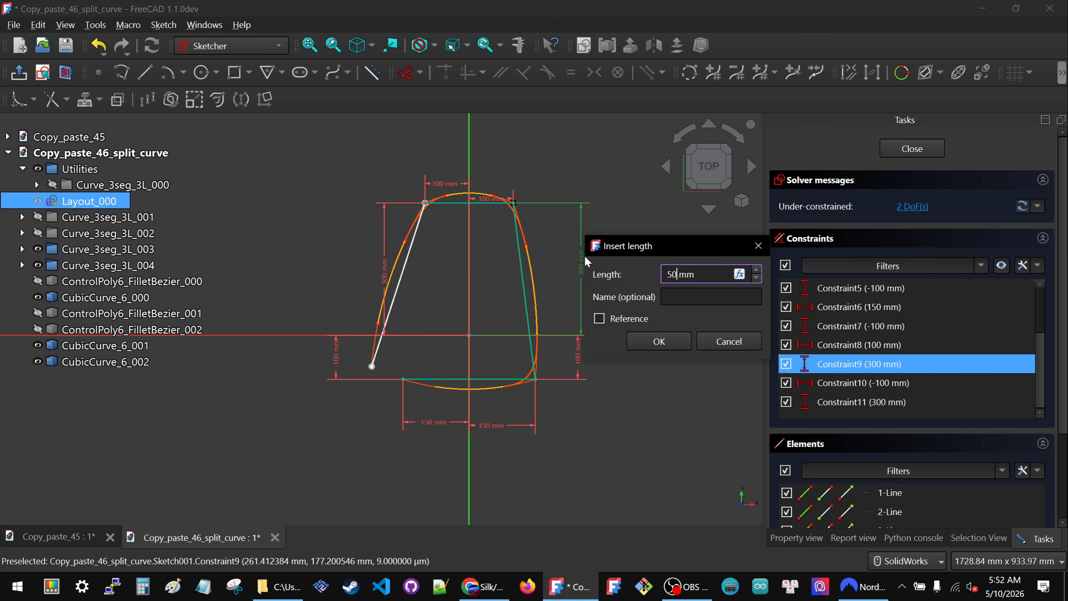
key(Return)
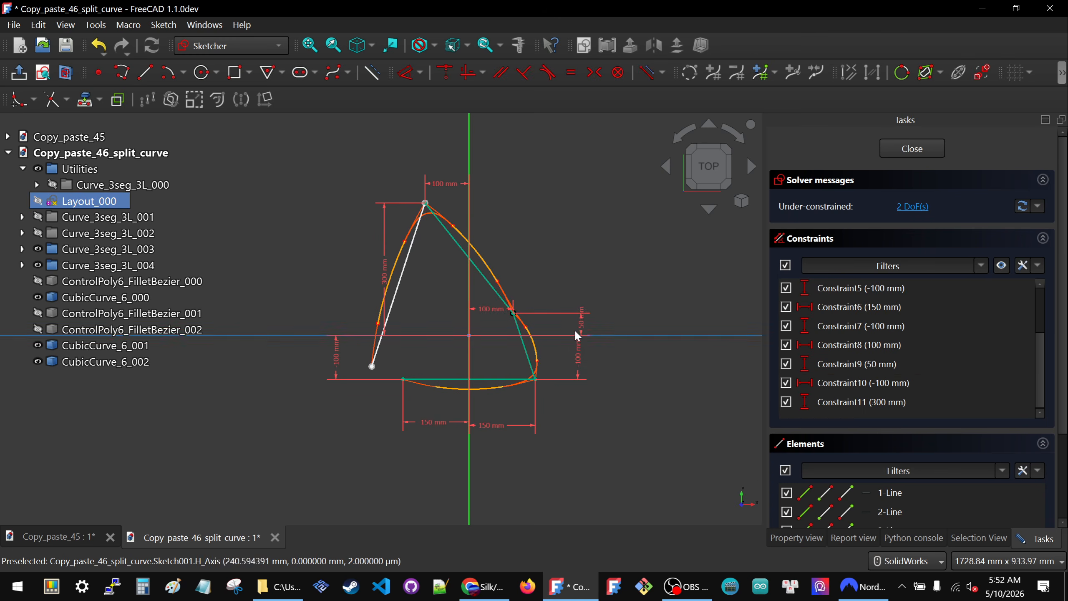
- Set the vertical dimension of the layout's right-hand upper corner to 500 mm and close the sketch
double_click(581, 321)
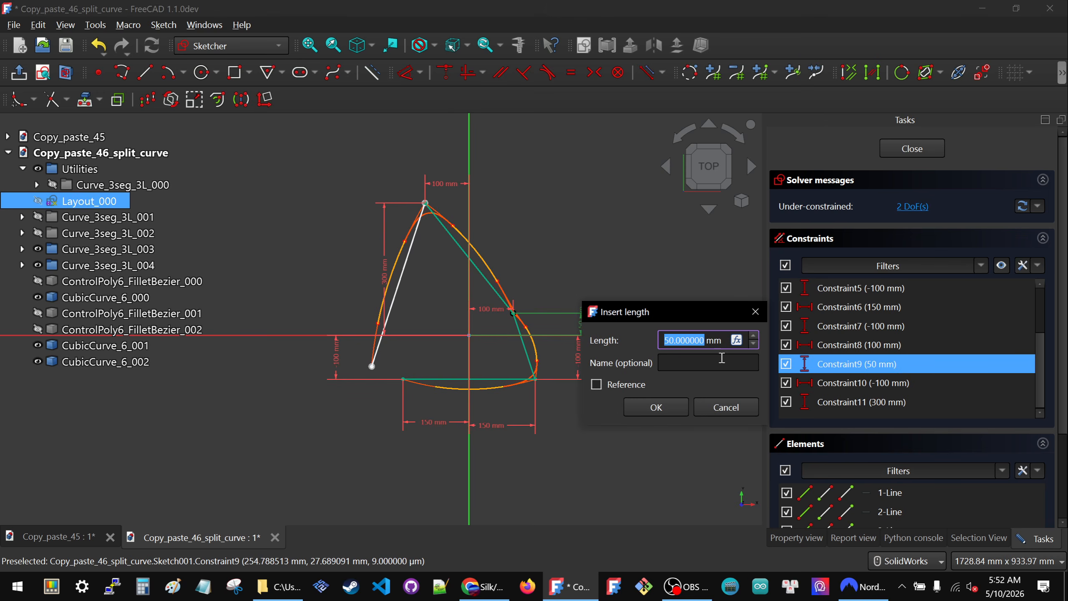
text(500)
key(Return)
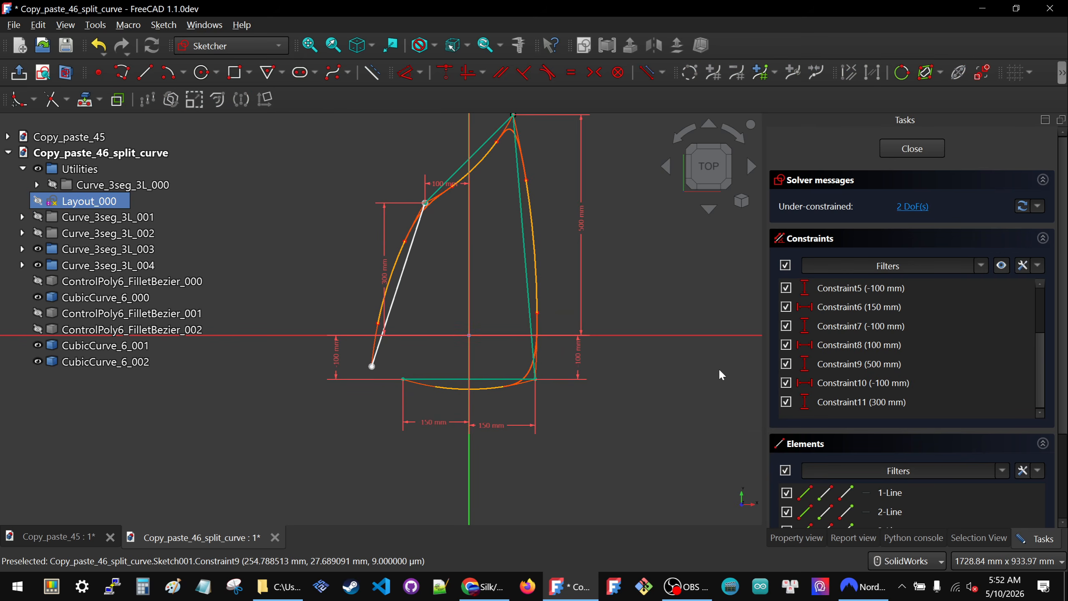
click(921, 149)
scroll(544, 215, up, 2)
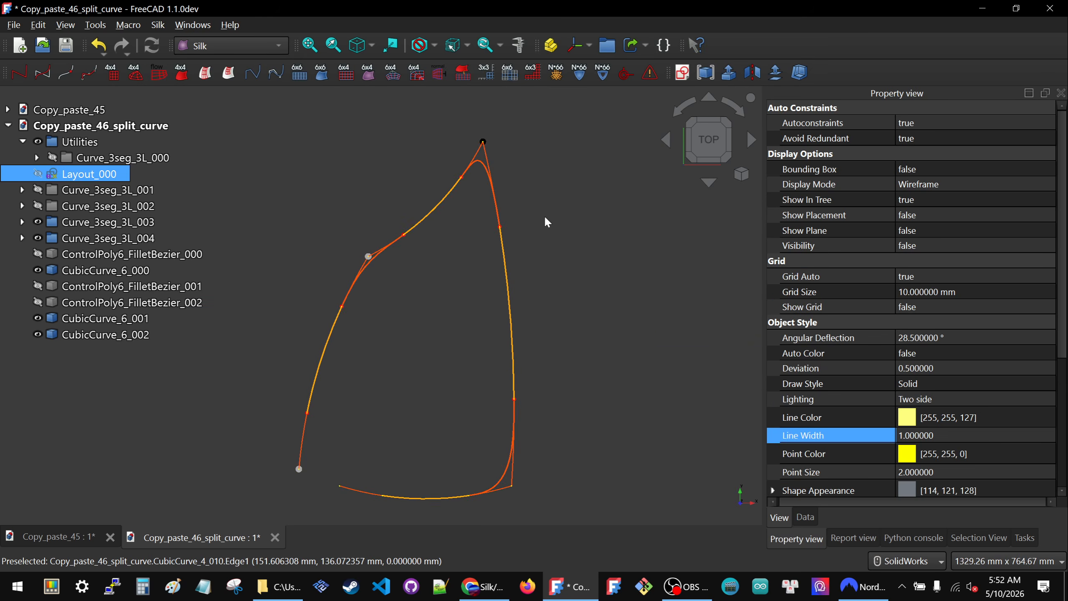
- Open Control_Sketch_3L_003 in Curve_3seg_3L_003 and delete the distance dimension that fixes the control polygon's offset
click(442, 197)
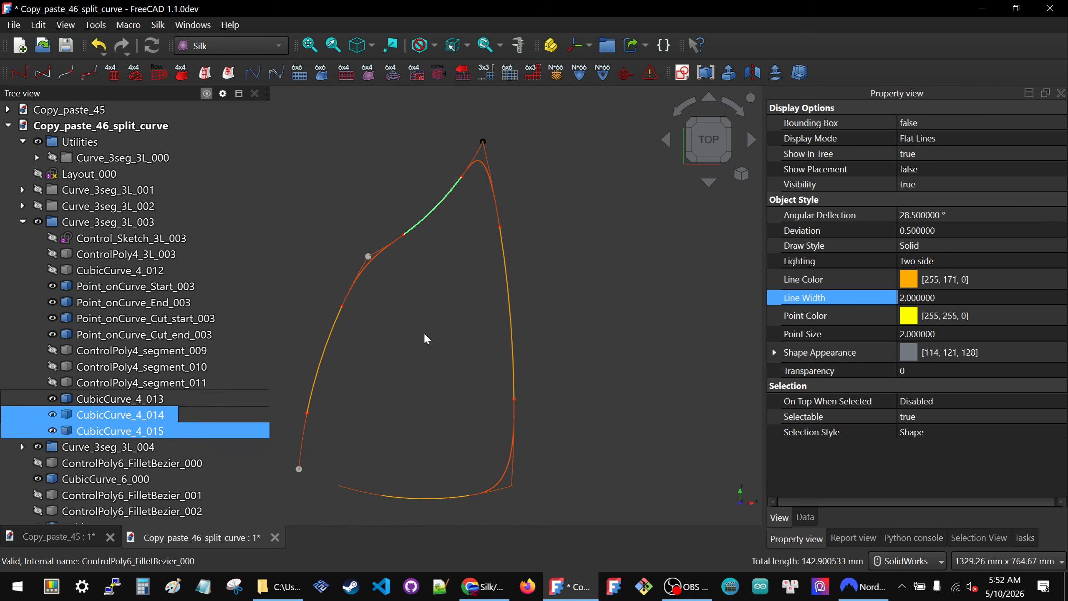
double_click(131, 238)
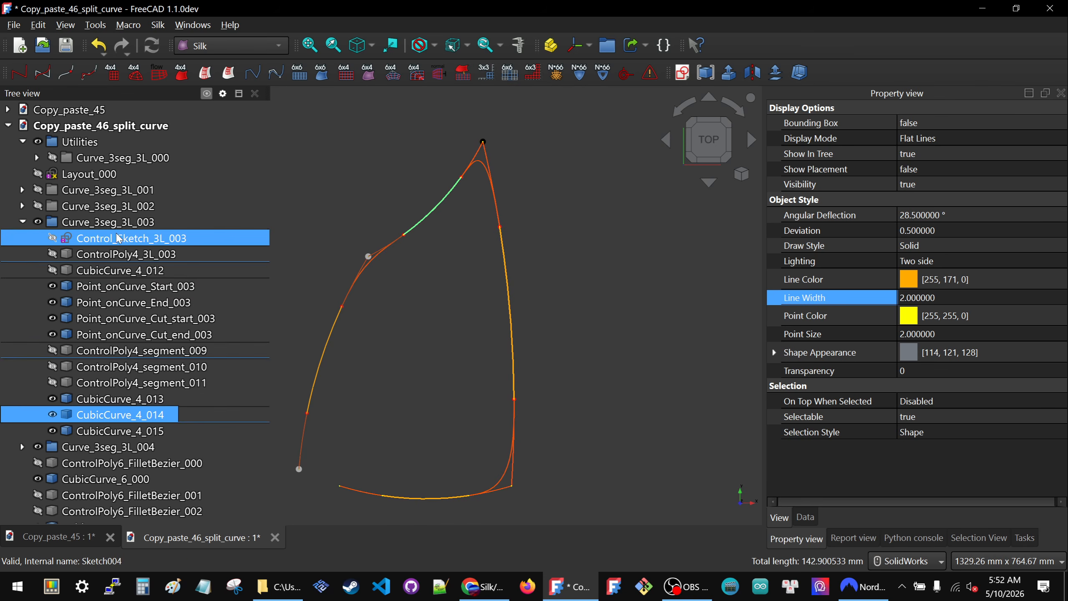
click(441, 279)
key(Delete)
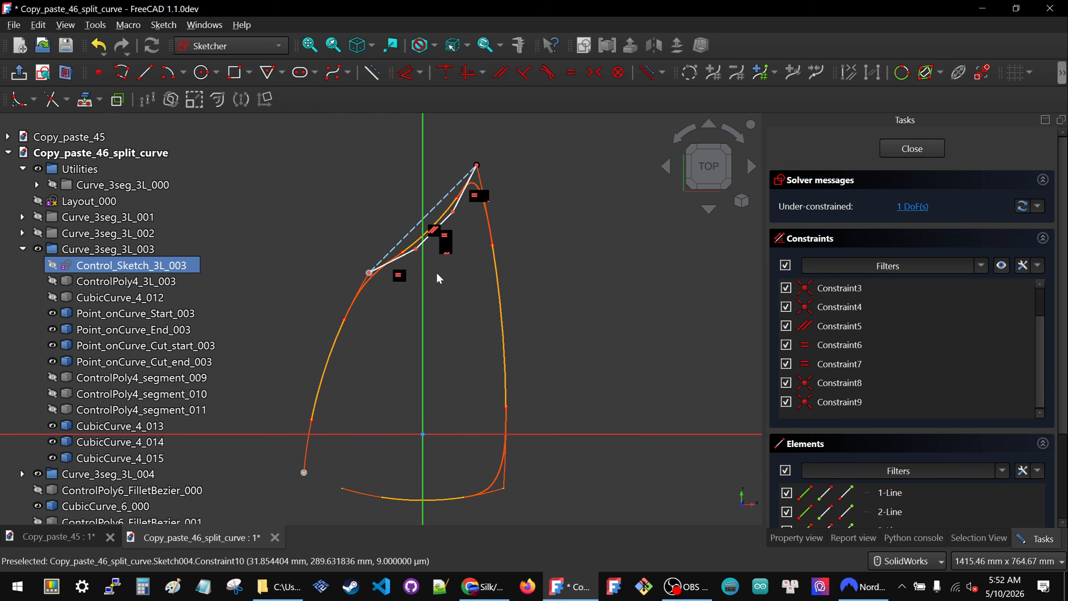
- Reshape the control polygon by moving its middle line to both sides of the dashed construction line, leaving it on the outer side
drag(416, 251, 386, 221)
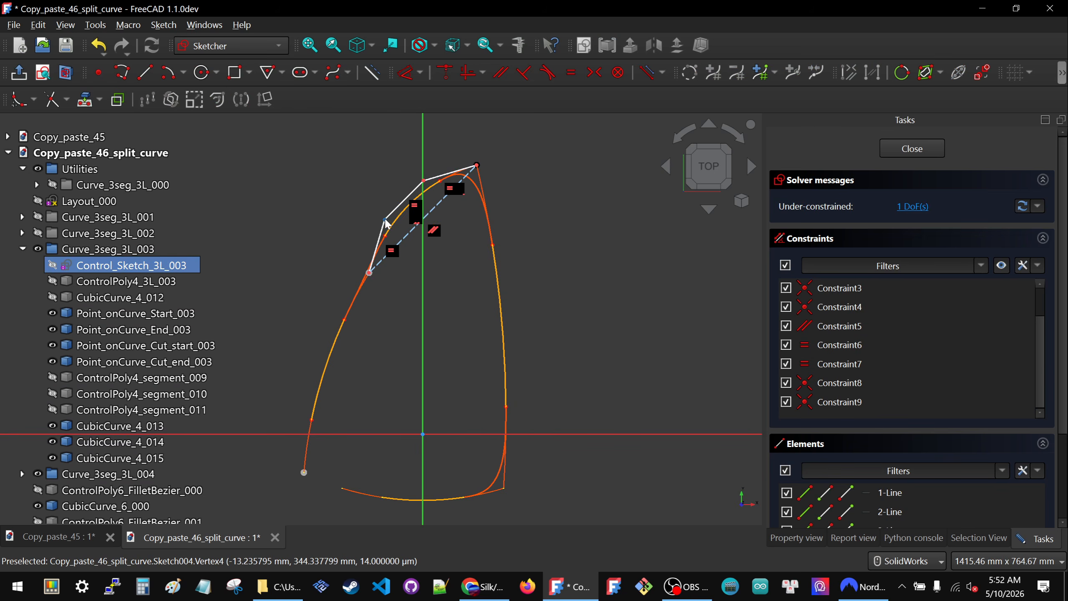
scroll(400, 225, down, 3)
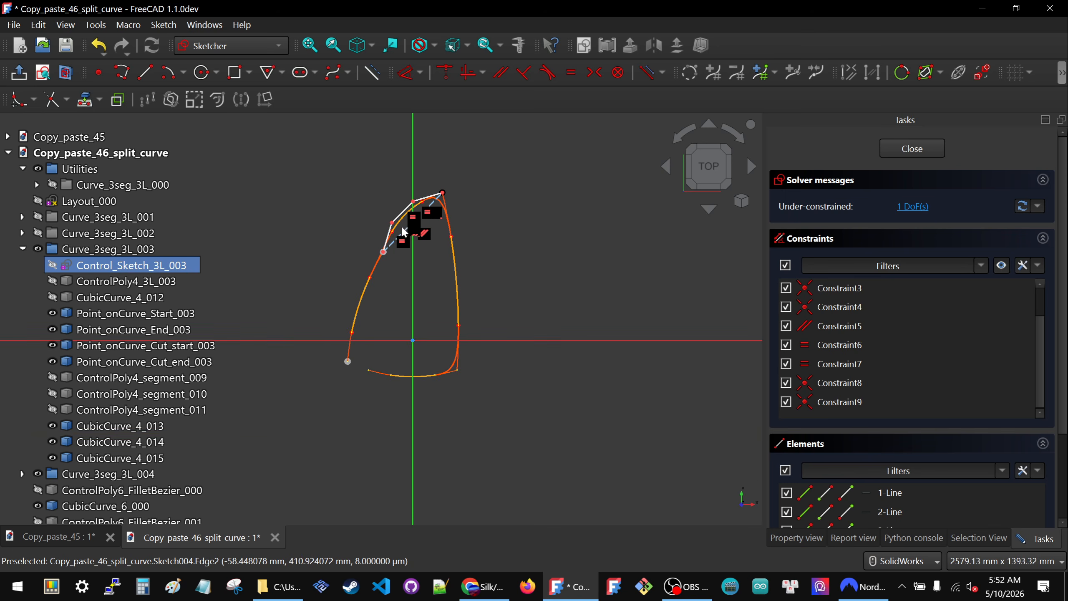
drag(406, 220, 345, 174)
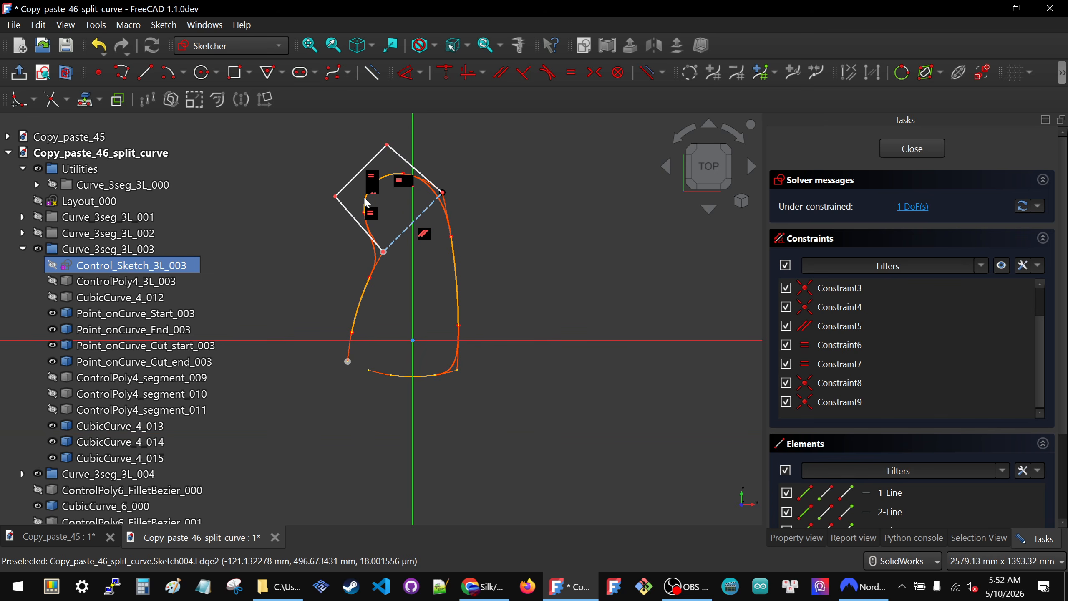
drag(333, 194, 401, 263)
scroll(423, 219, up, 5)
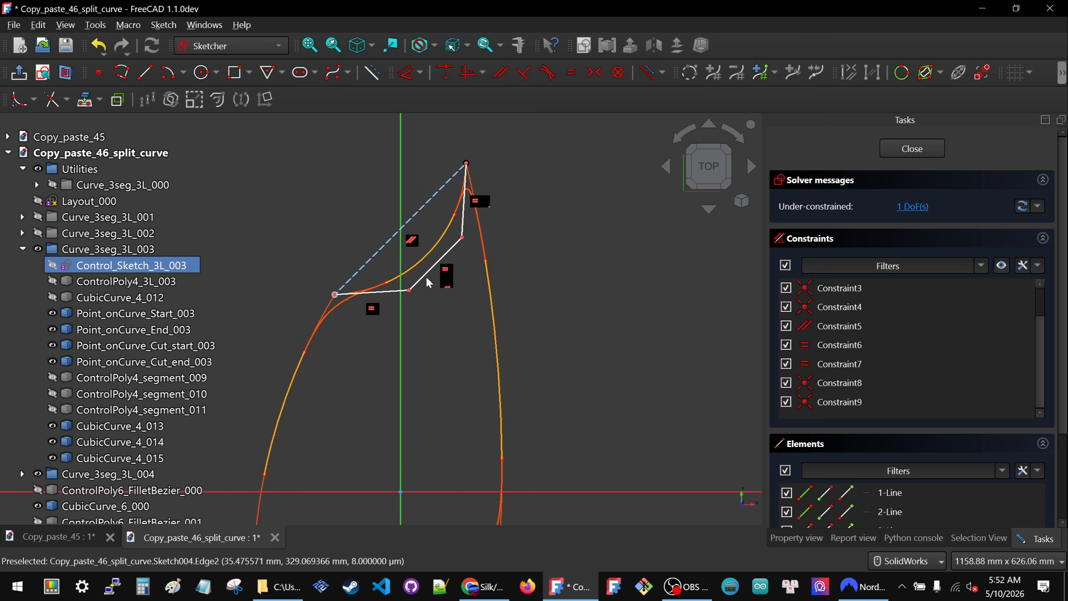
drag(427, 279, 370, 233)
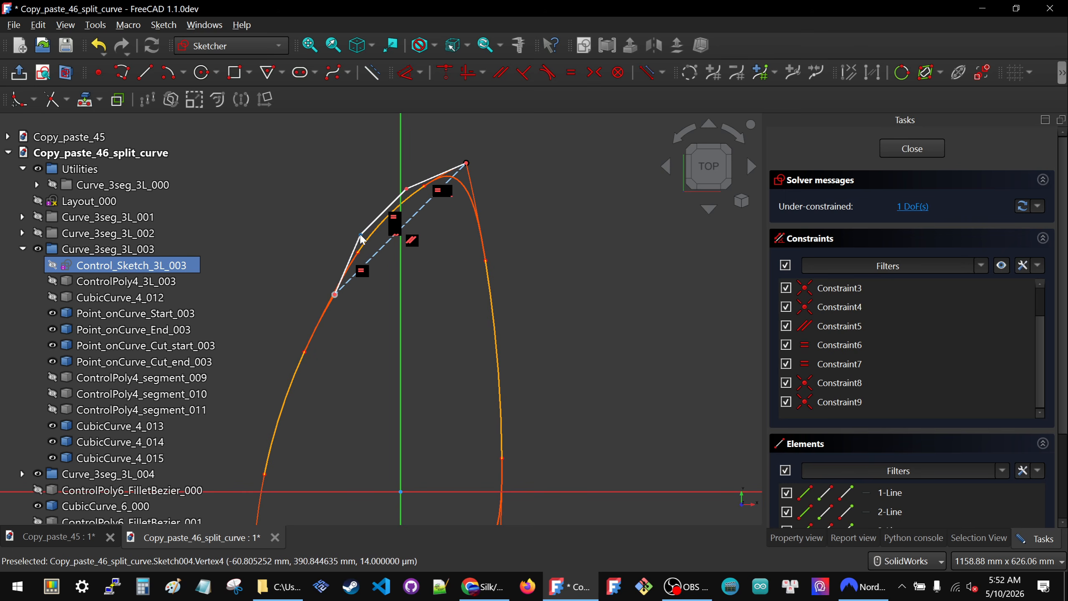
- Dimension the lower middle control point 30 mm from the dashed construction line, close the sketch, and clear the selection
click(377, 249)
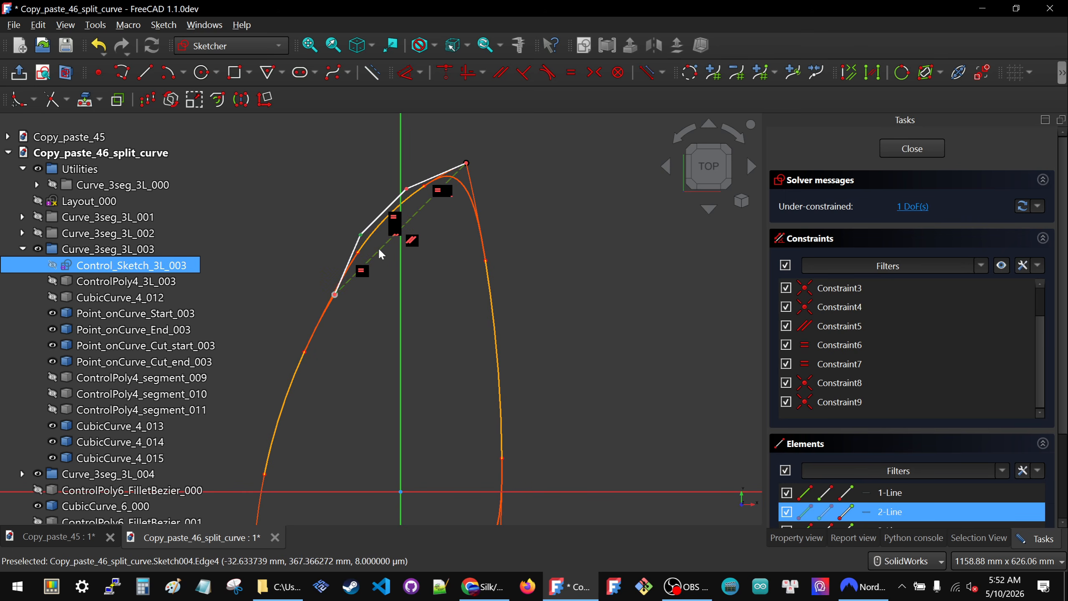
key(d)
click(342, 197)
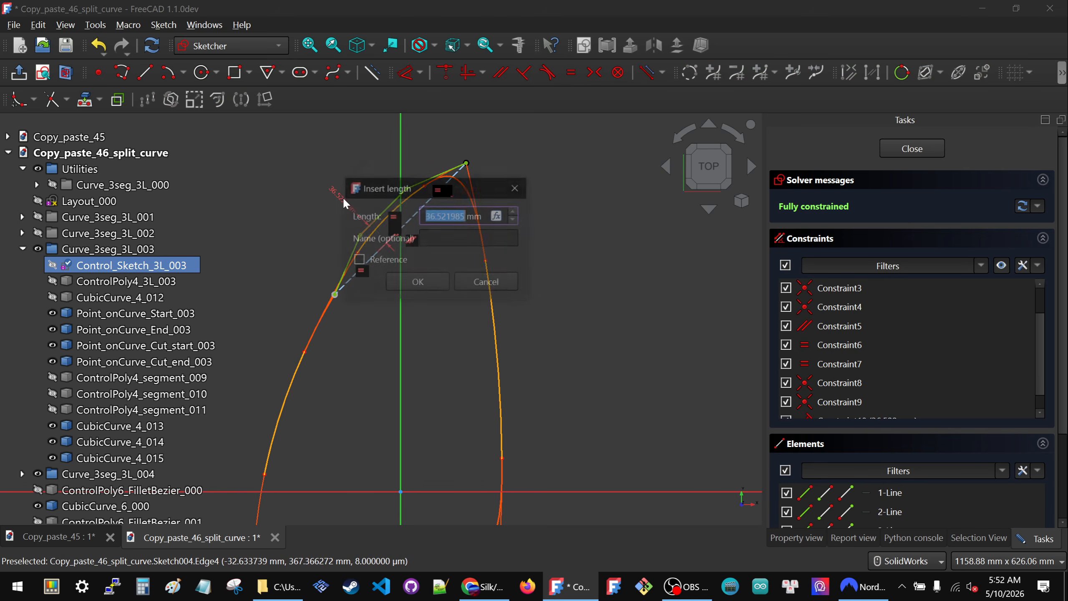
text(30)
key(Return)
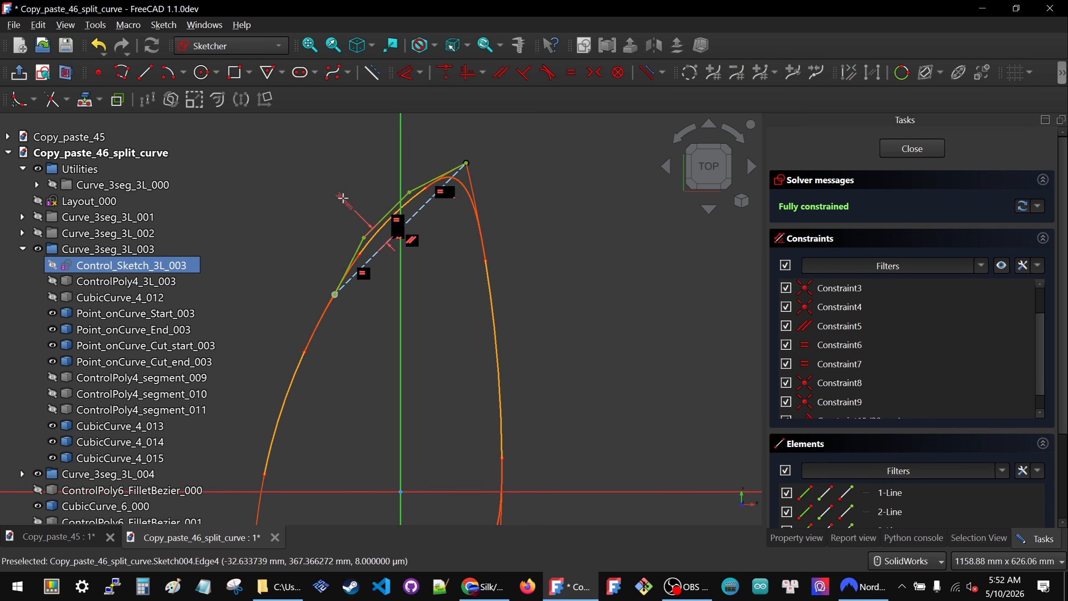
click(895, 148)
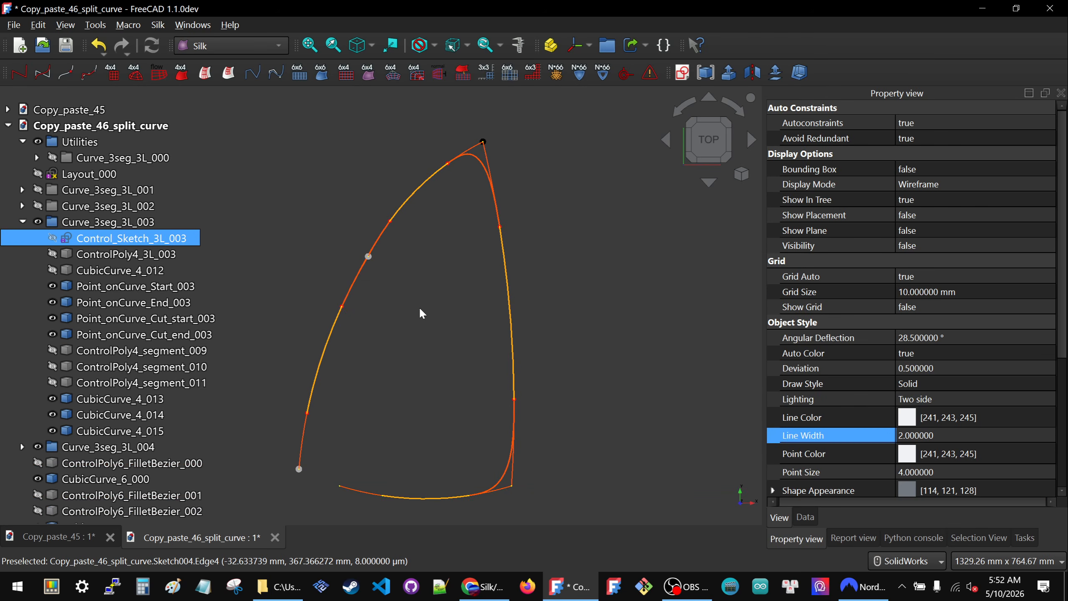
click(447, 317)
- Save the document under the name Copy_paste_47_Curve_Set.FCStd in the Copy_Paste folder, replacing the existing file
scroll(489, 294, down, 2)
scroll(434, 338, up, 2)
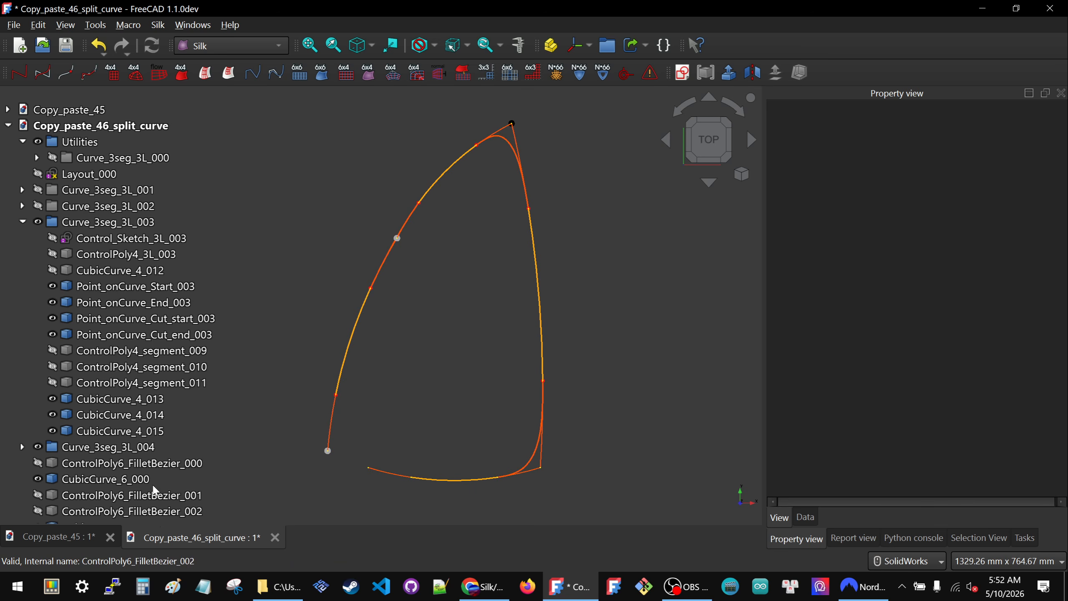
click(19, 26)
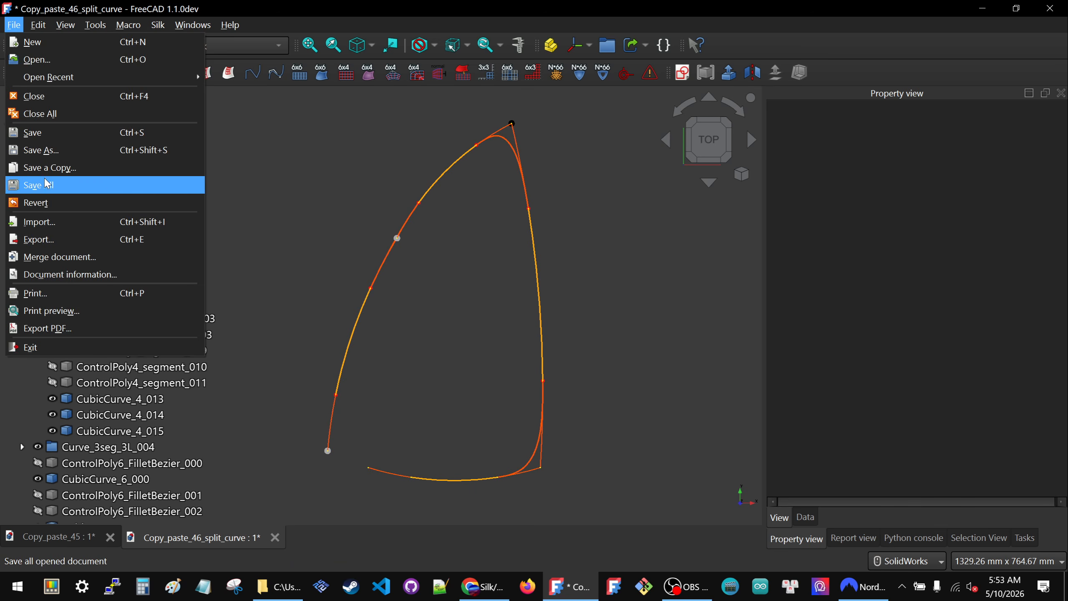
click(44, 152)
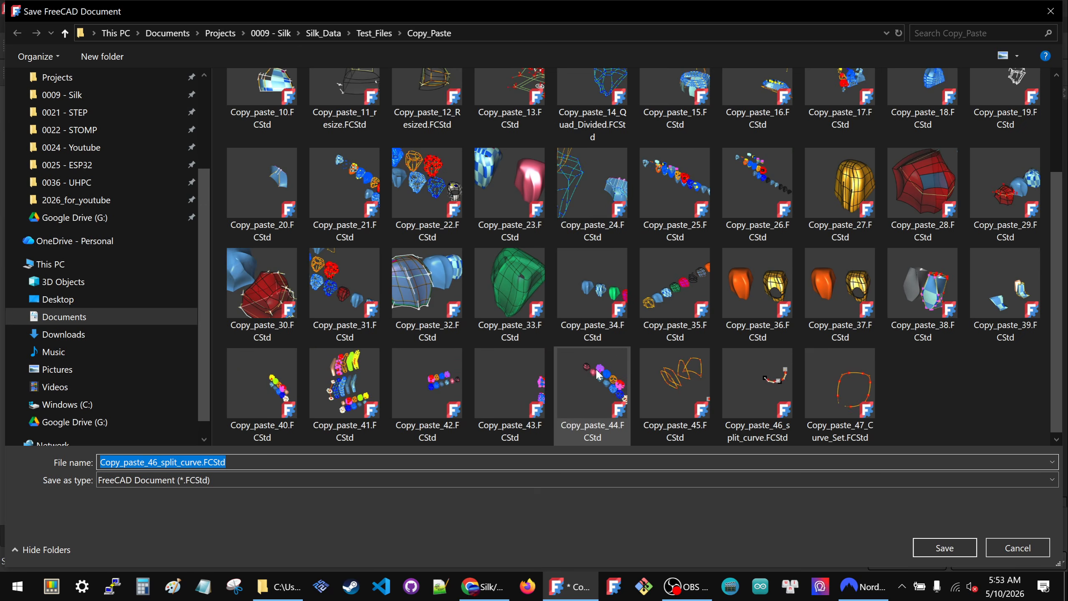
click(857, 389)
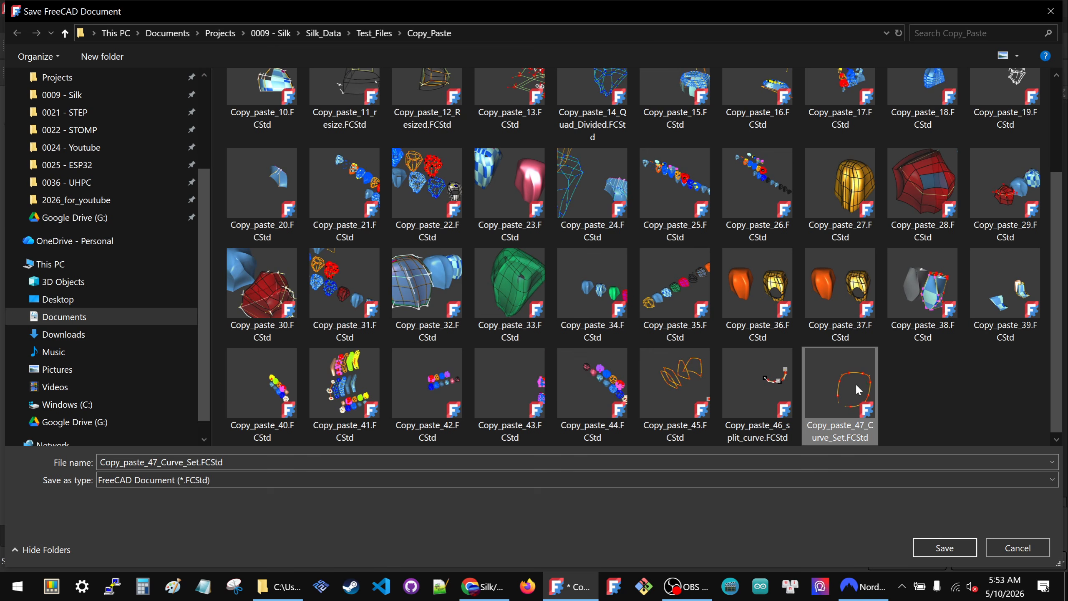
click(926, 542)
click(573, 302)
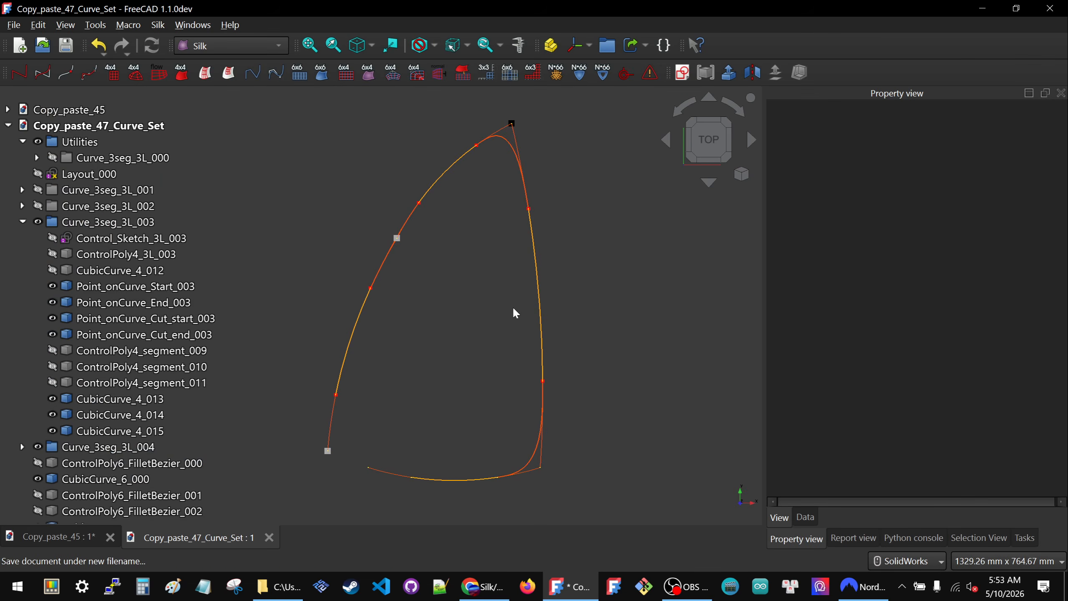